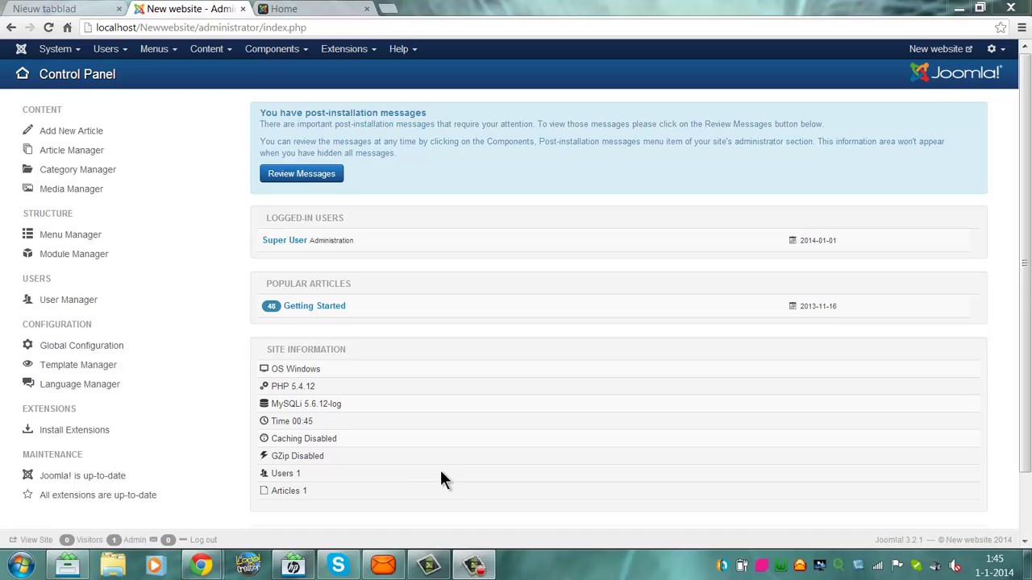
- Open the Plugin Manager from Extensions and scroll down to the Editor - TinyMCE plugin
click(333, 50)
click(357, 113)
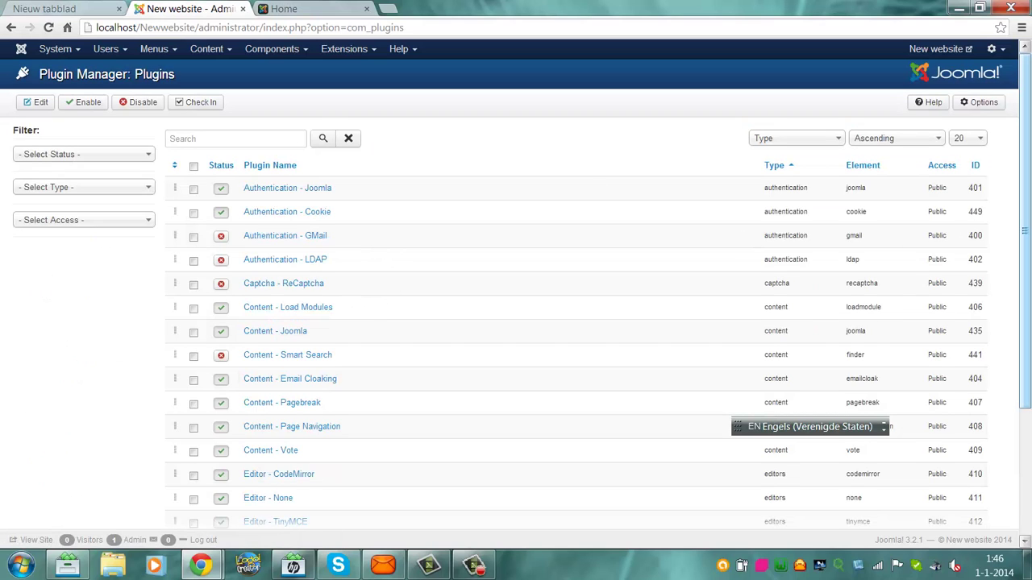
scroll(516, 306, down, 3)
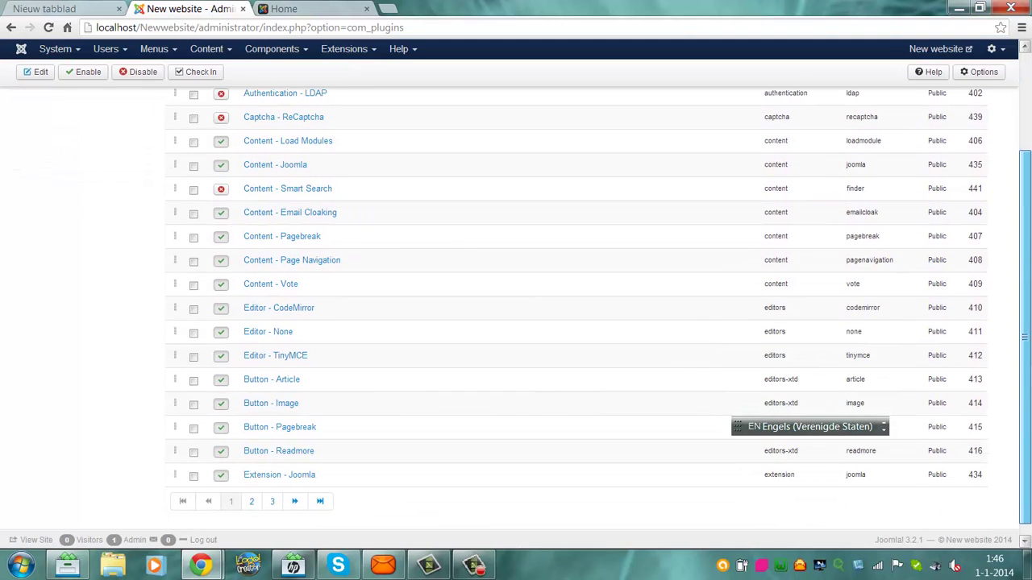
- Review the Editor - TinyMCE plugin settings, then save and close them unchanged
click(296, 357)
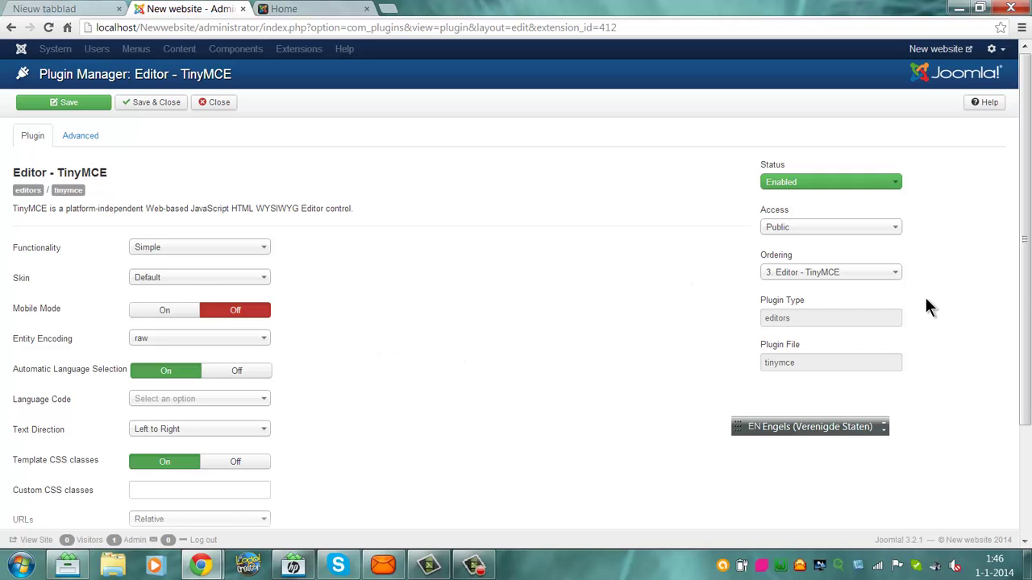
scroll(1016, 293, down, 3)
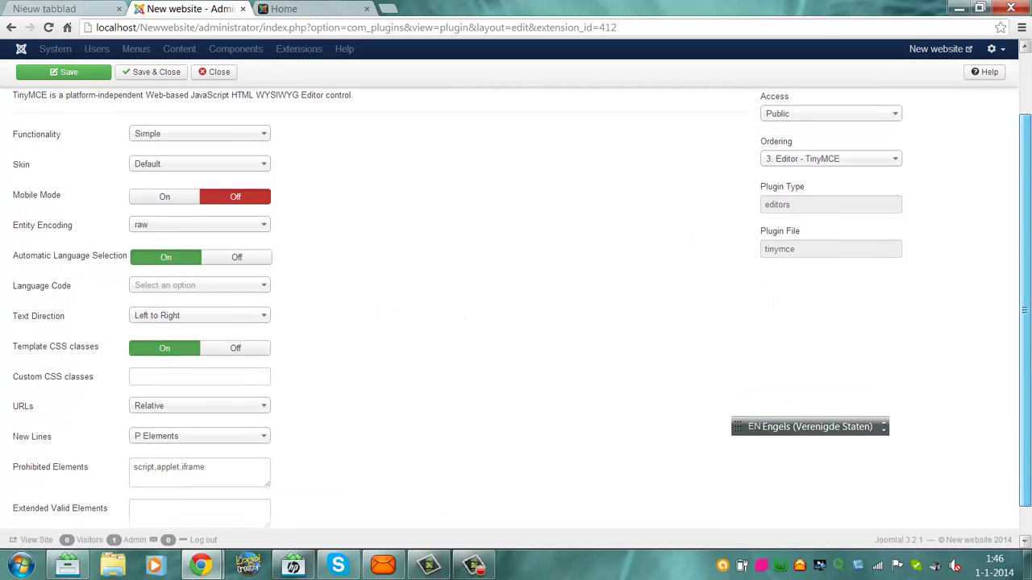
scroll(516, 305, down, 1)
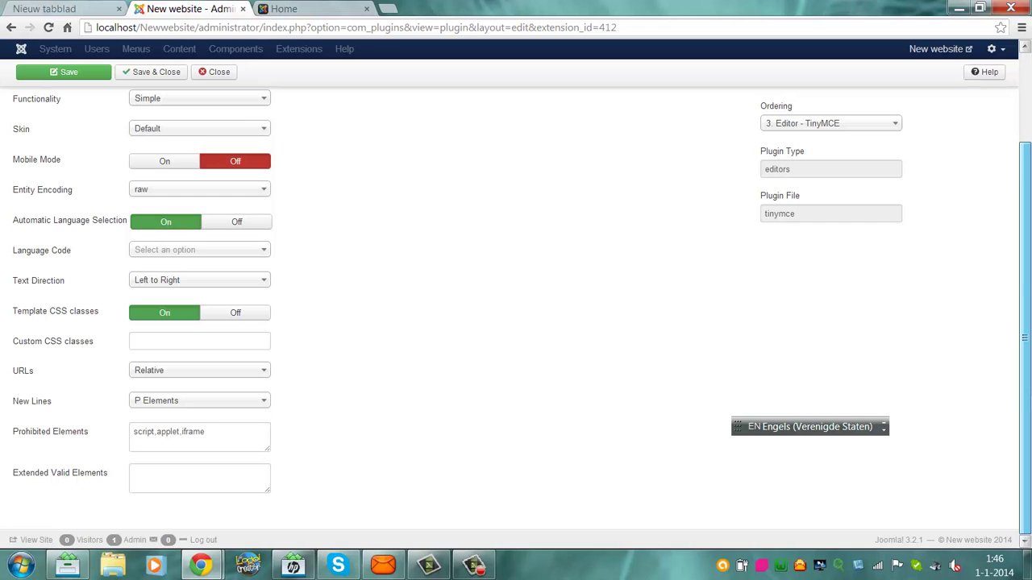
scroll(987, 154, up, 4)
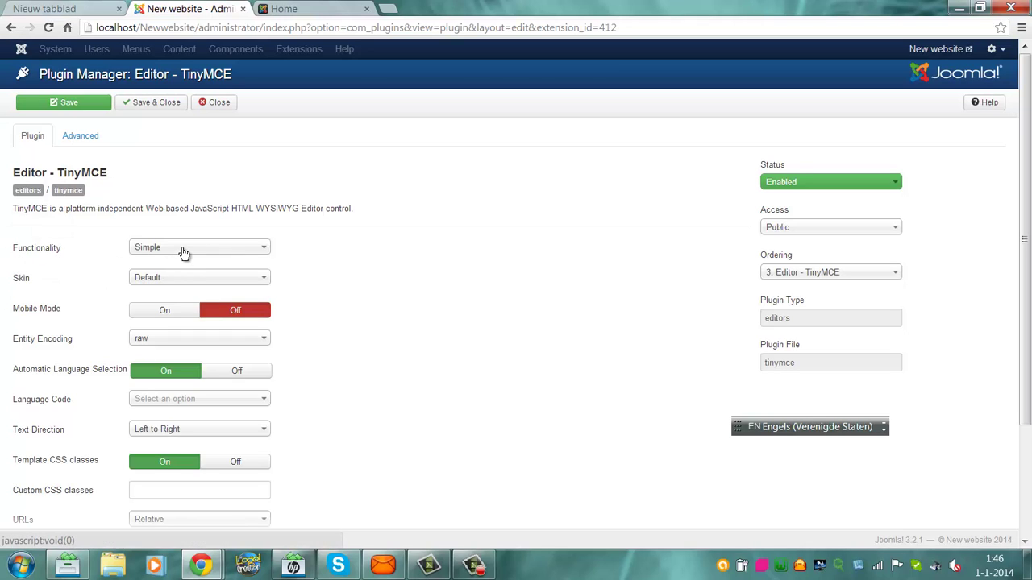
click(69, 111)
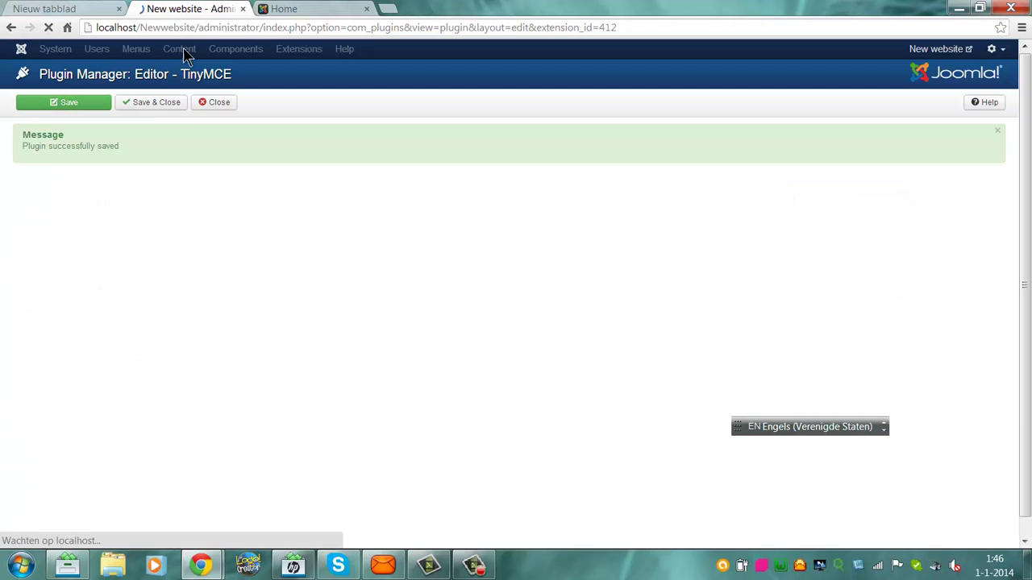
click(152, 102)
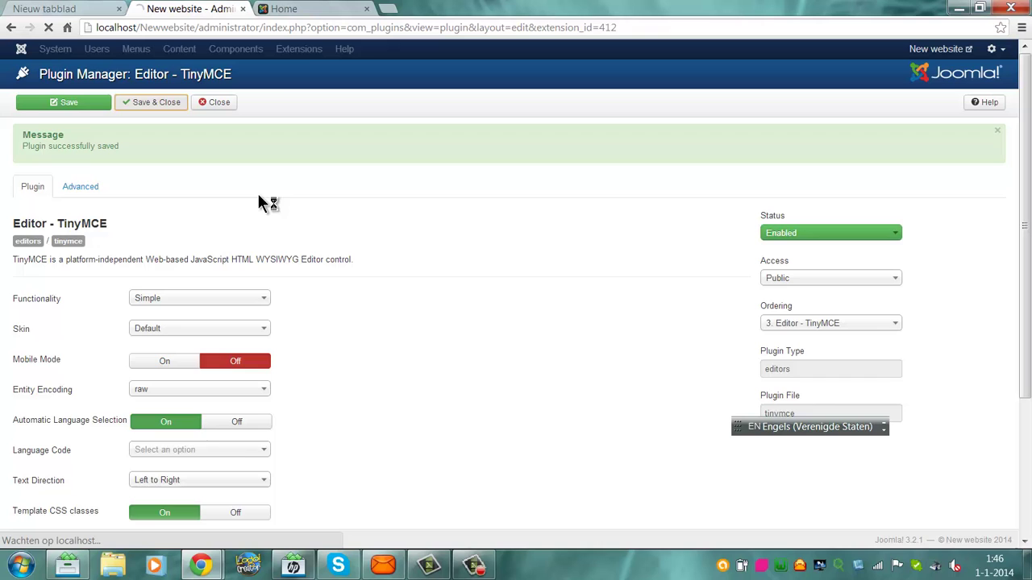
- Open the Getting Started article from the Article Manager and look over its basic editor
click(208, 50)
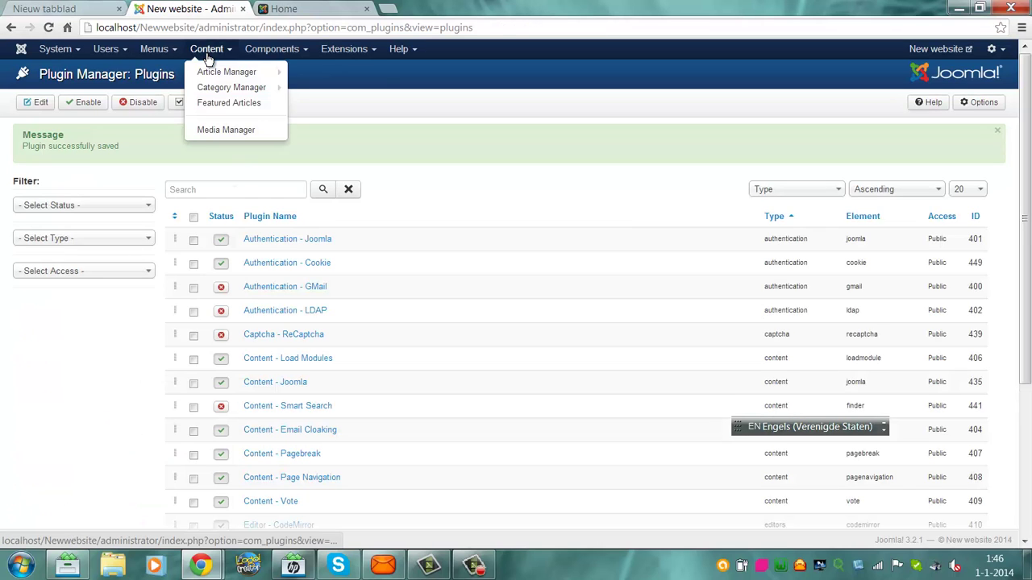
click(221, 74)
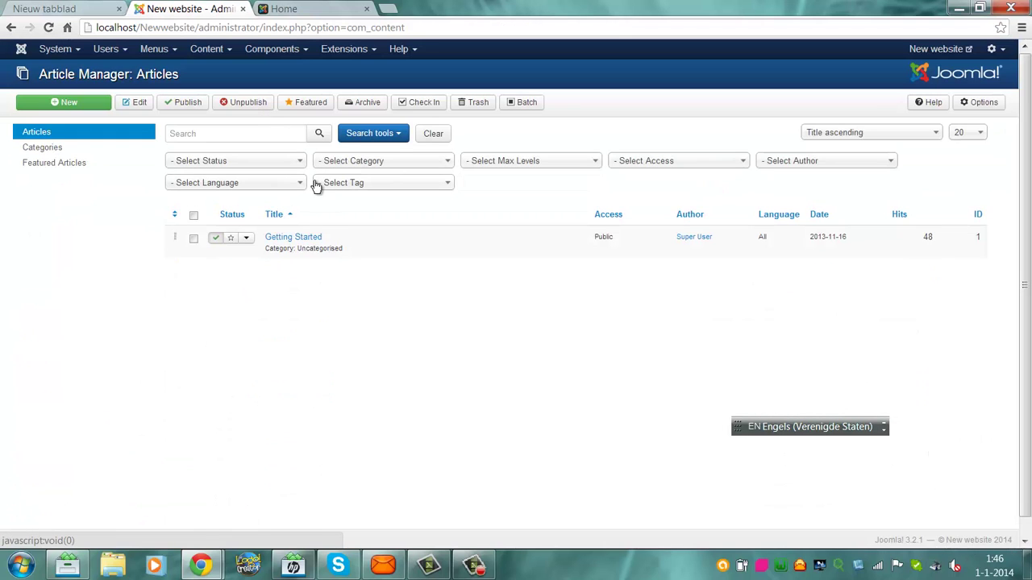
click(277, 241)
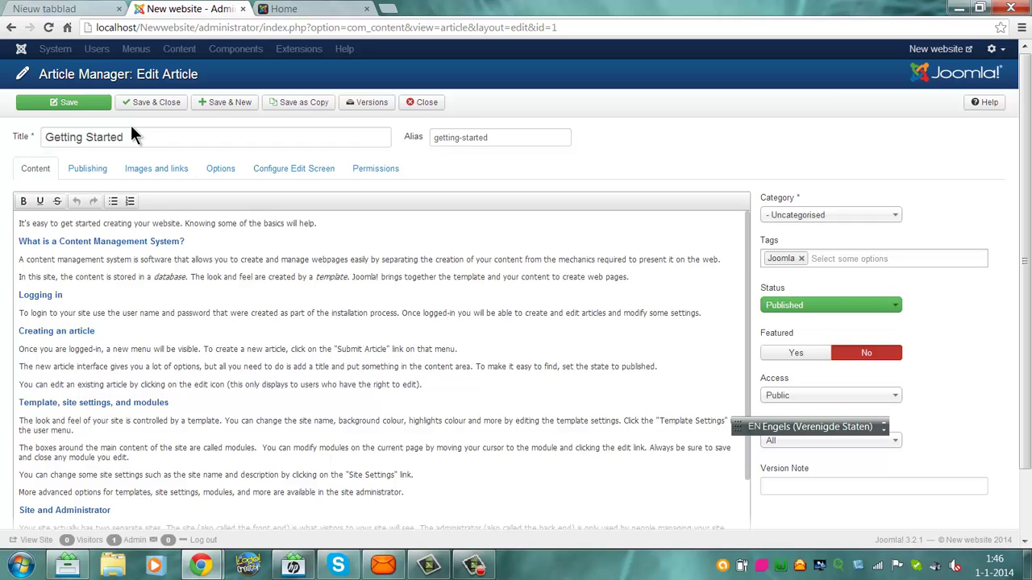
scroll(1022, 232, down, 2)
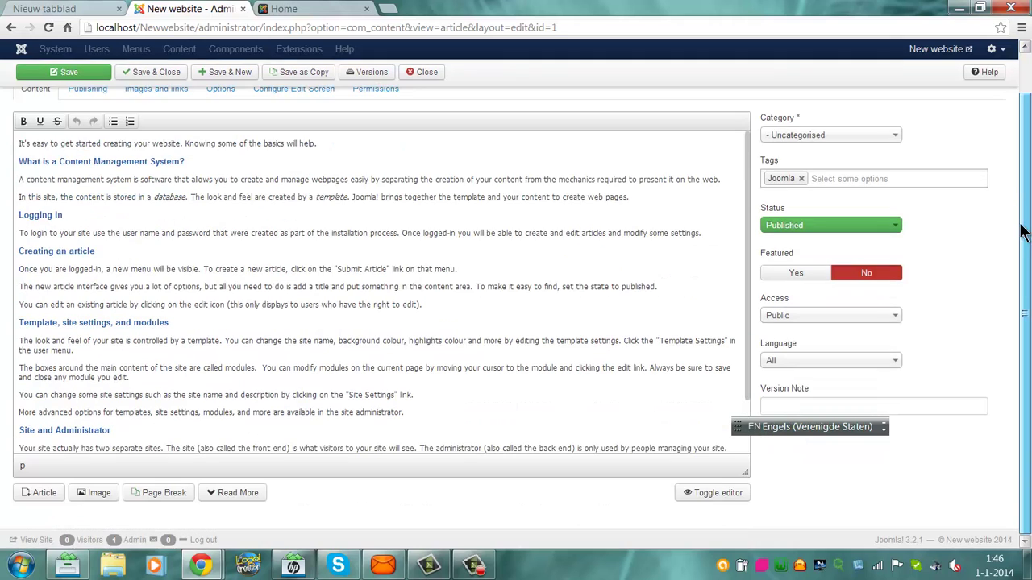
scroll(1029, 438, up, 2)
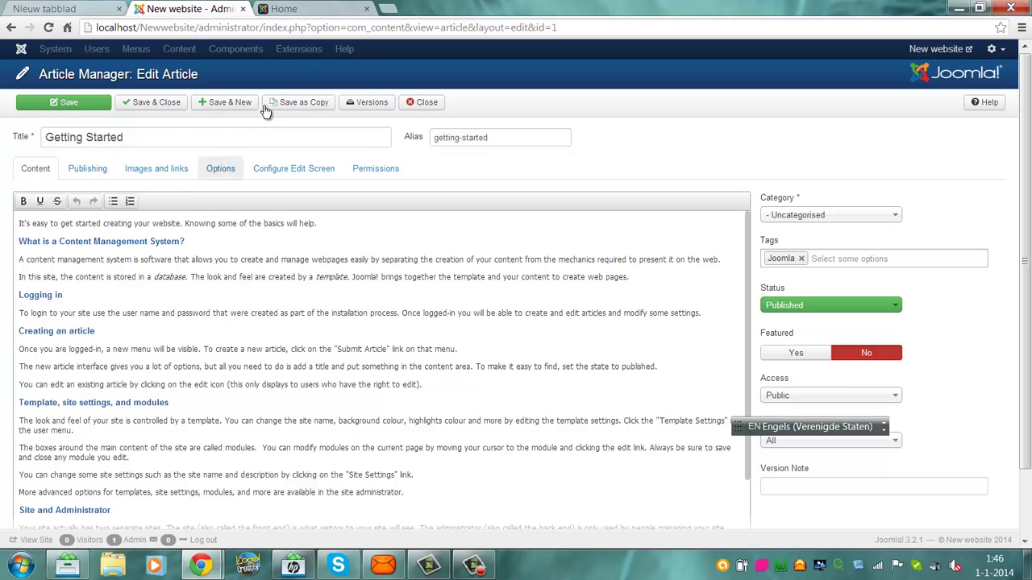
- Save and close the article and go to the Plugin Manager list
click(153, 104)
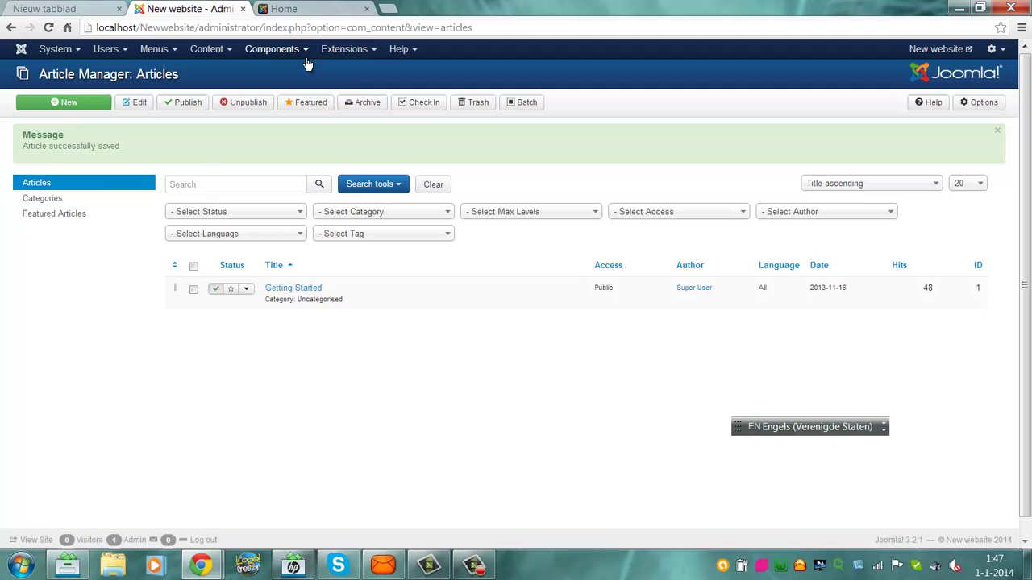
click(347, 50)
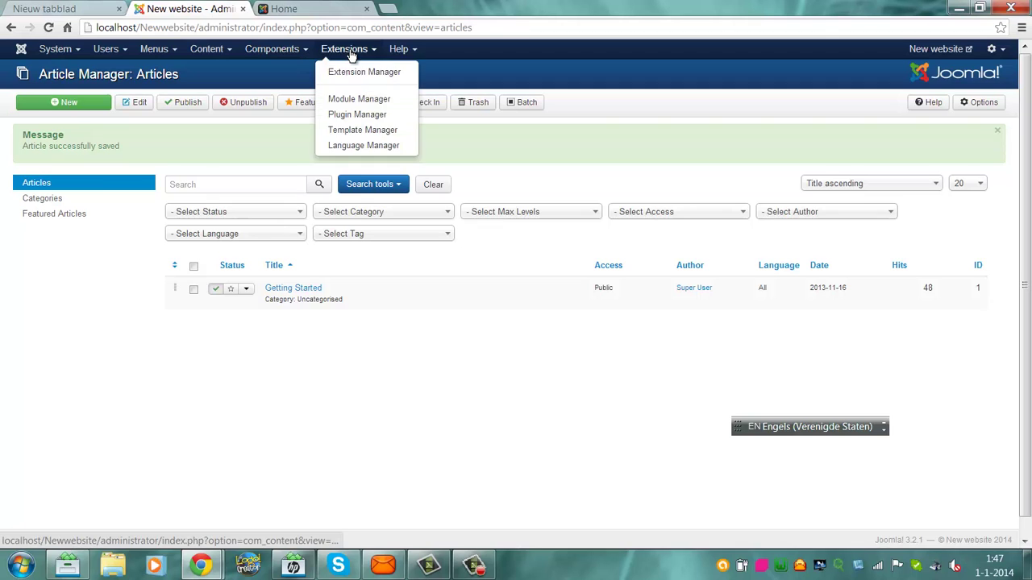
click(355, 117)
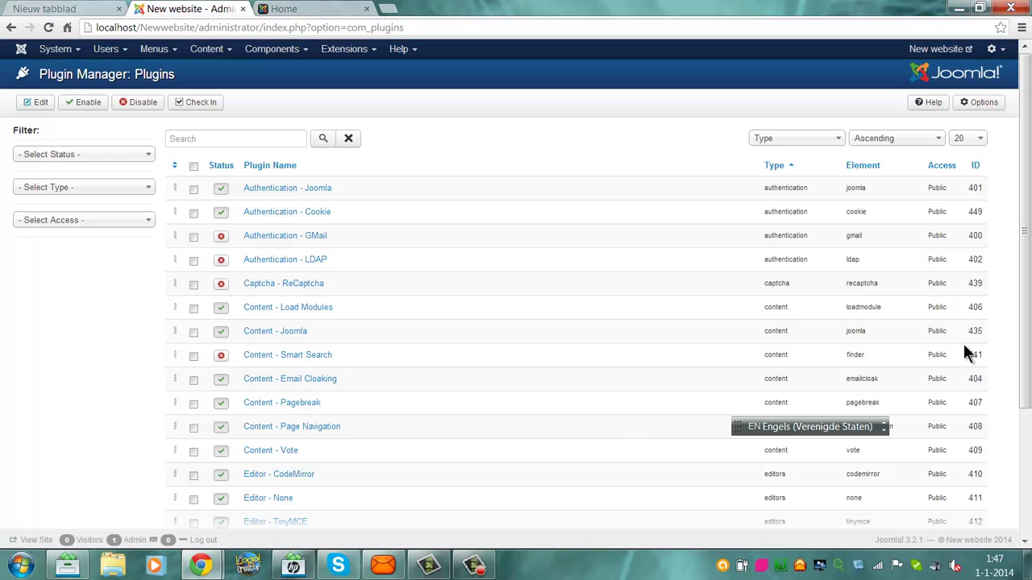
scroll(459, 433, down, 3)
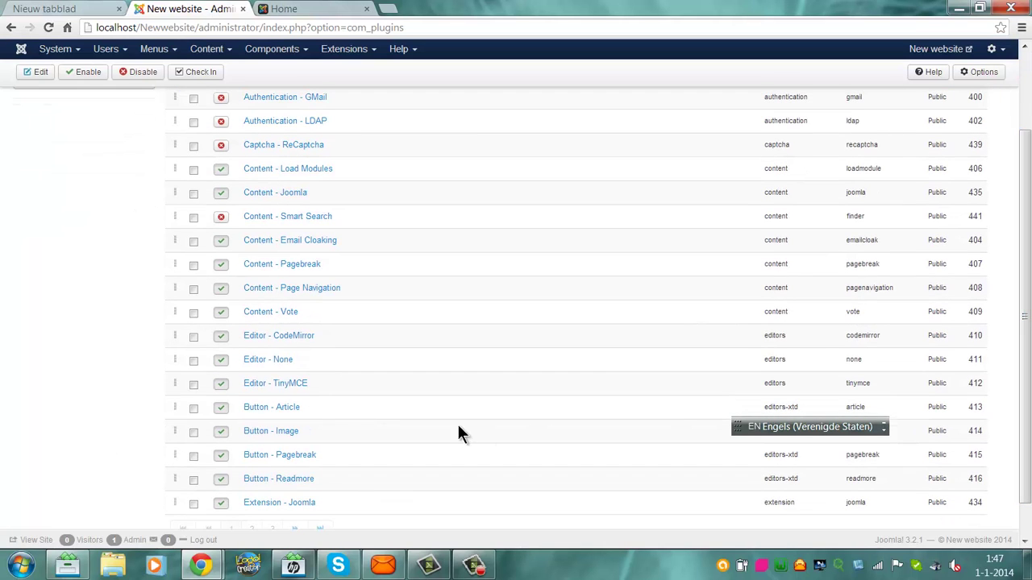
- Set the Editor - TinyMCE Functionality to Advanced and save and close the plugin
click(276, 383)
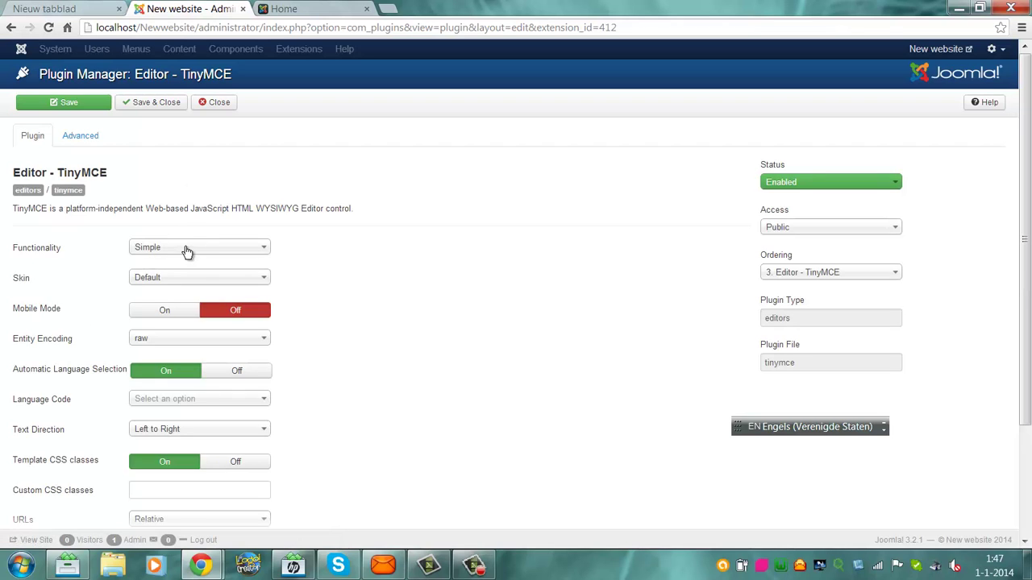
click(186, 250)
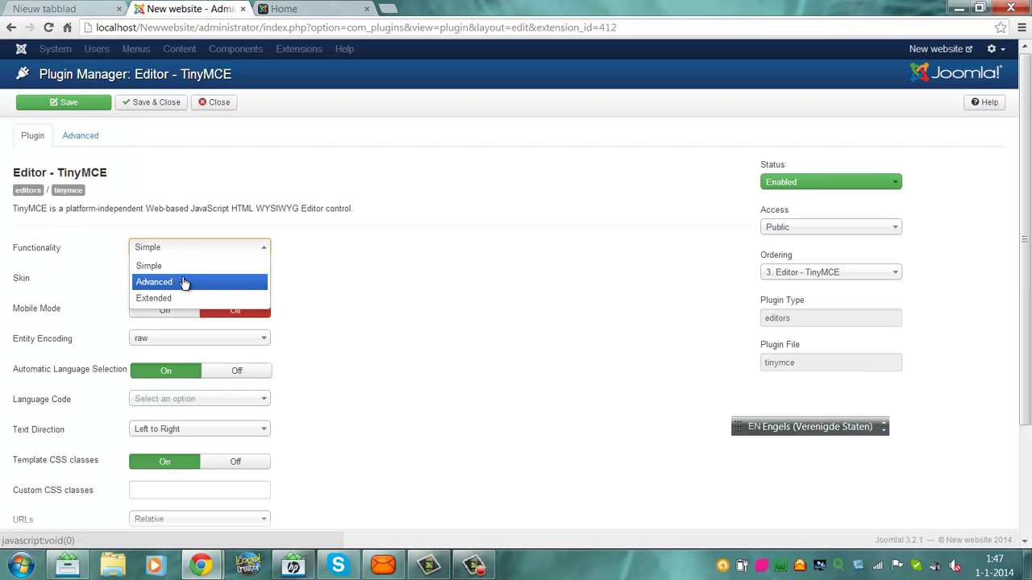
click(184, 282)
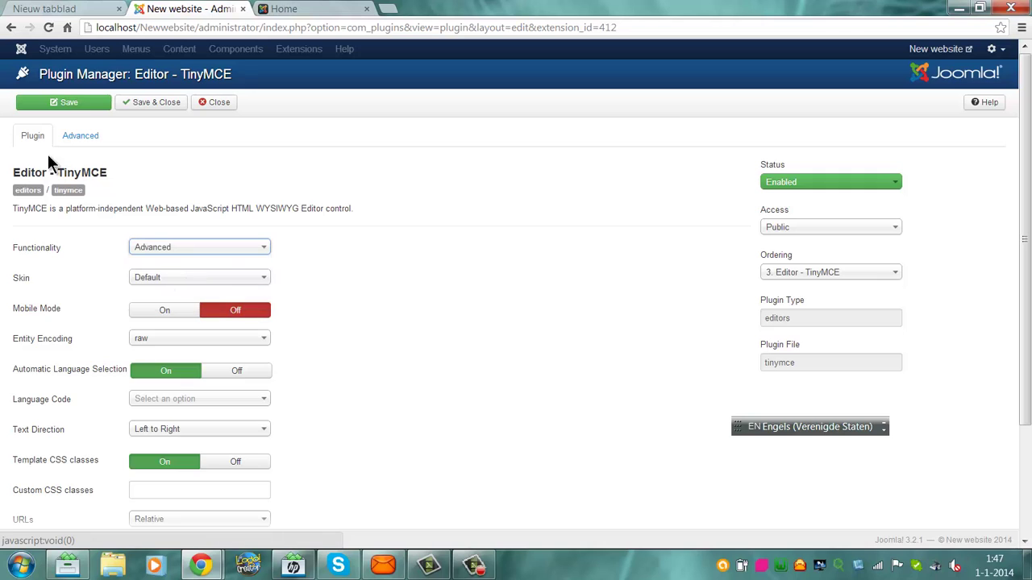
click(144, 104)
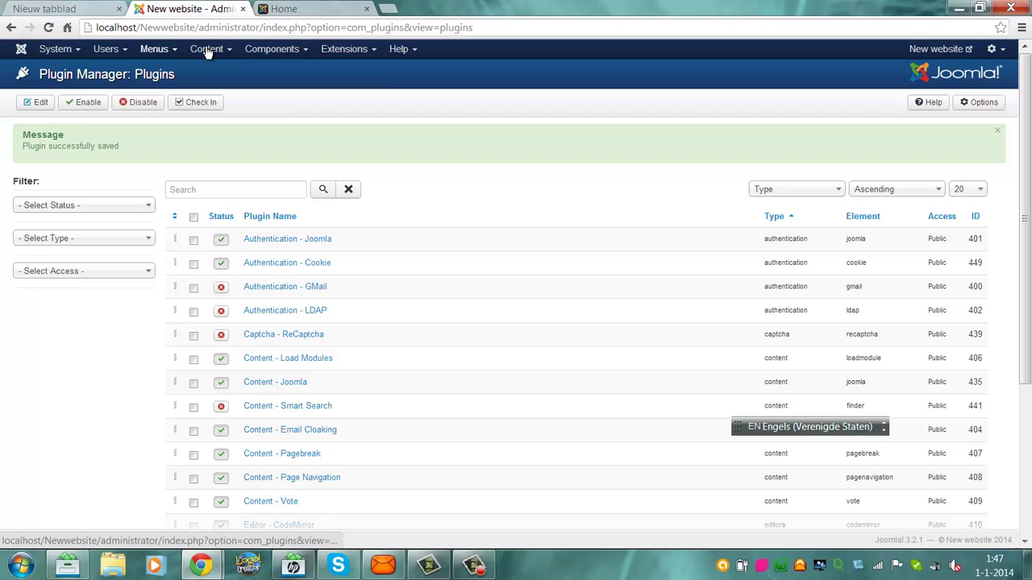
- Reopen the Getting Started article and reload the page to load the Advanced toolbar
click(206, 50)
click(219, 75)
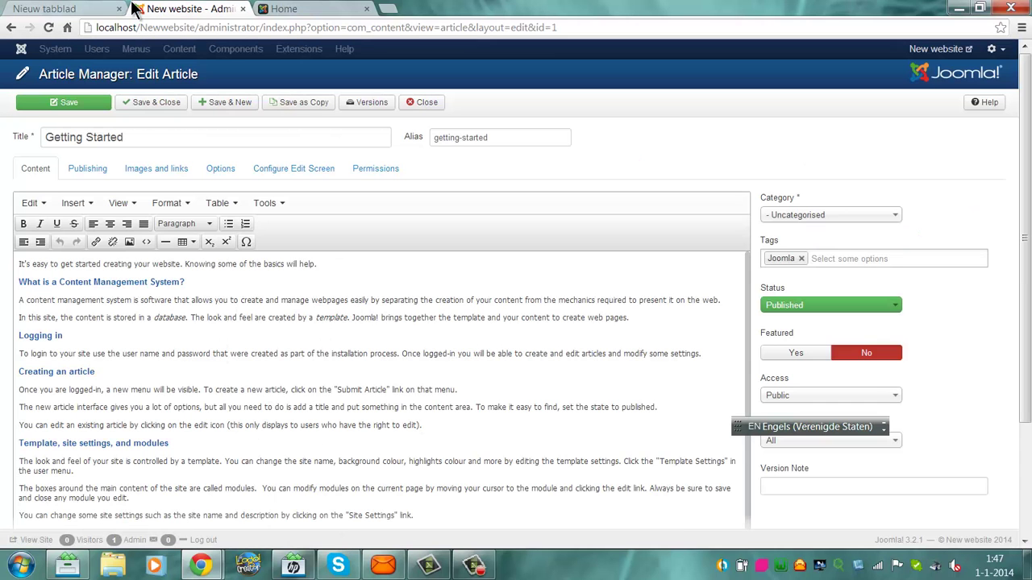
click(135, 26)
key(Return)
- Save and close the article, then switch the Editor - TinyMCE Functionality to Extended
click(173, 105)
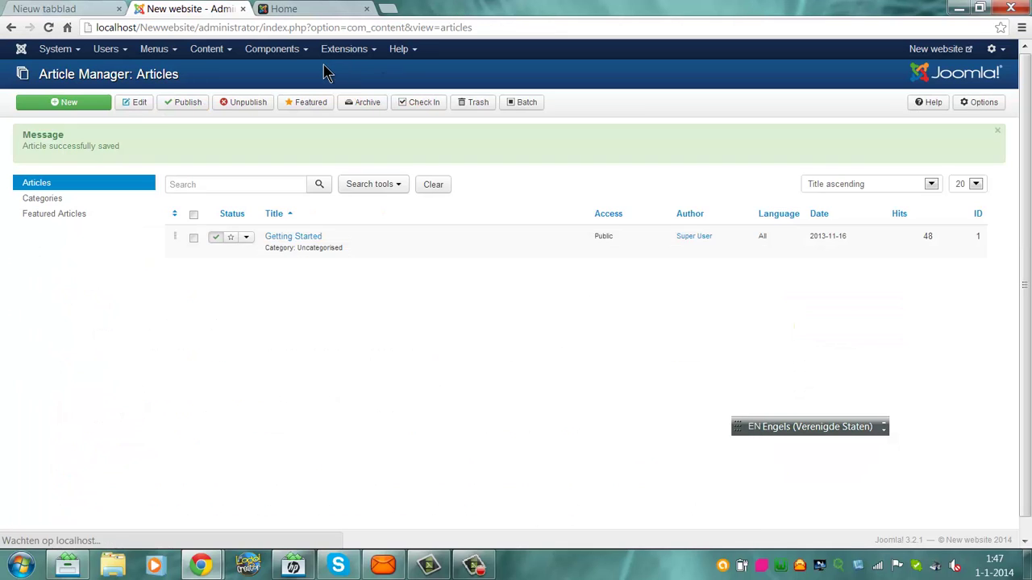
click(344, 50)
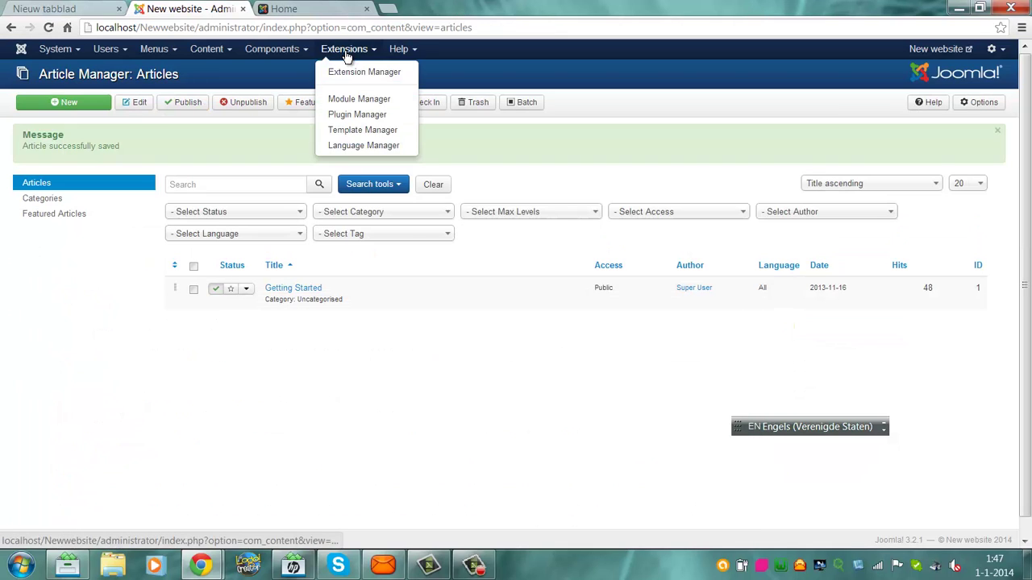
click(348, 116)
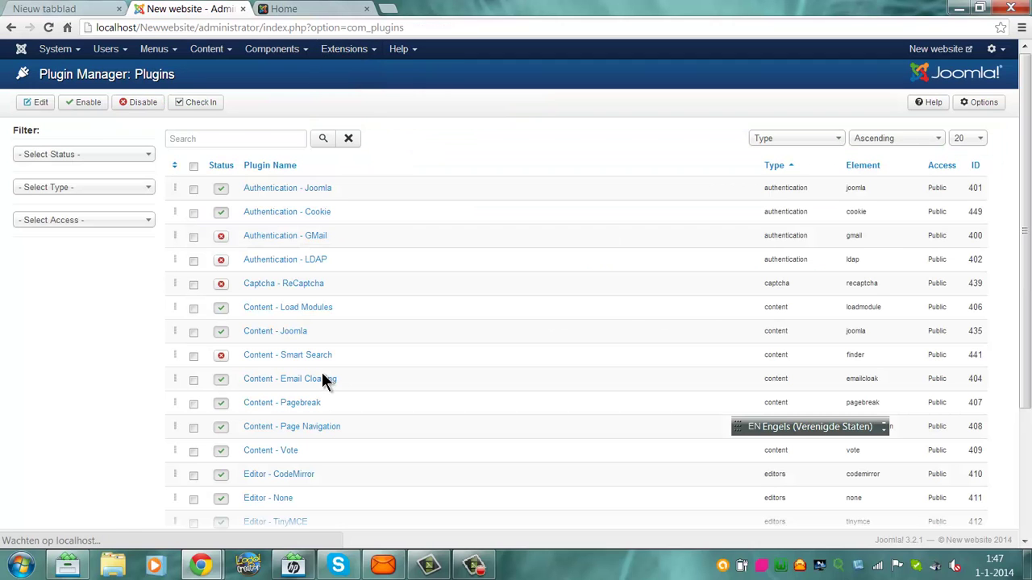
scroll(529, 300, down, 2)
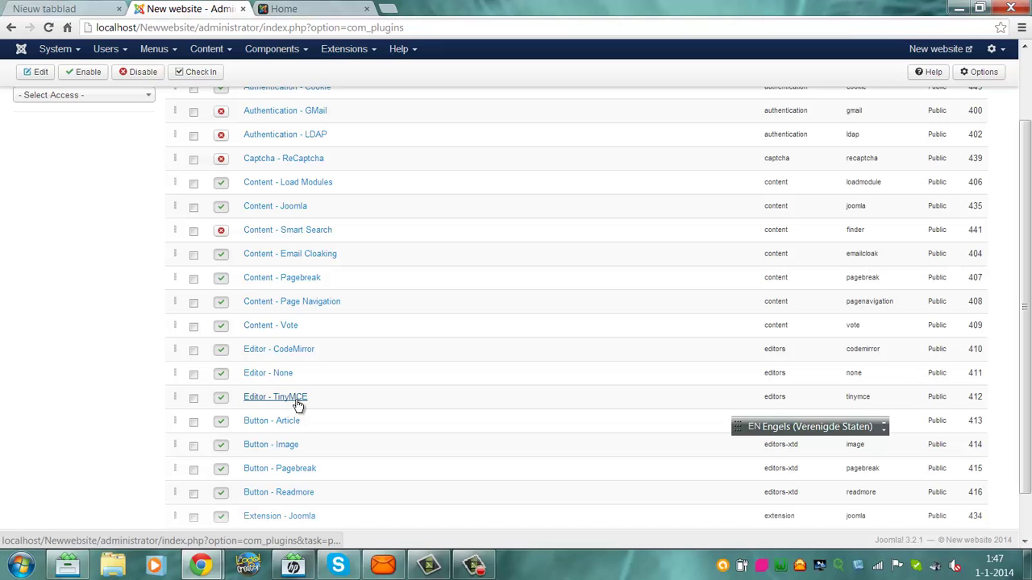
click(298, 403)
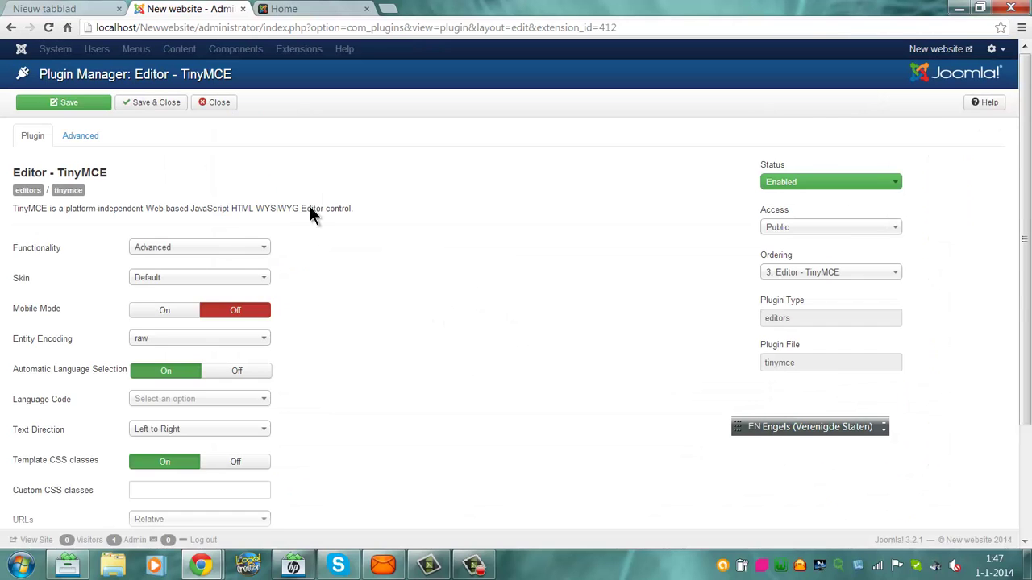
click(179, 249)
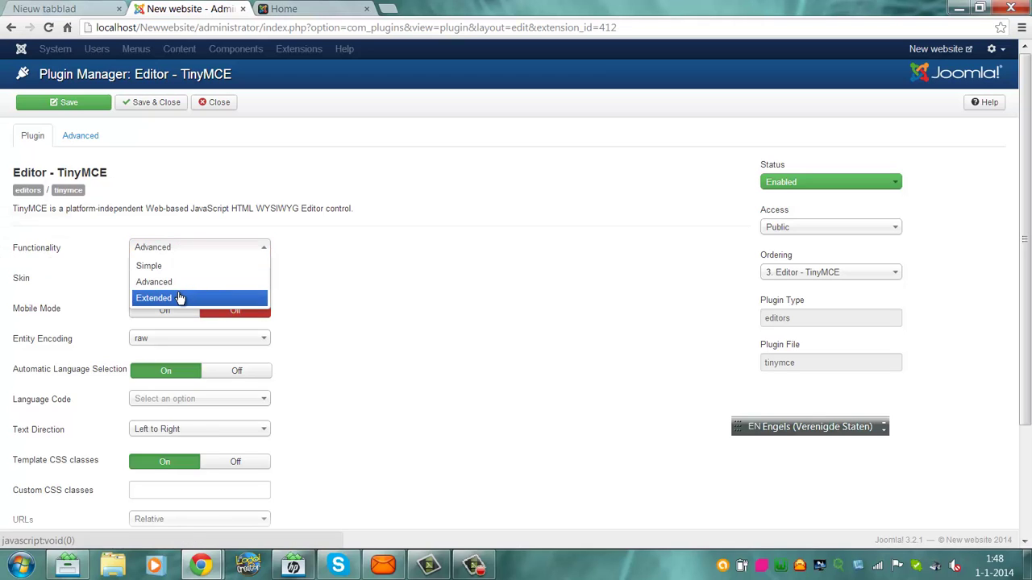
click(147, 296)
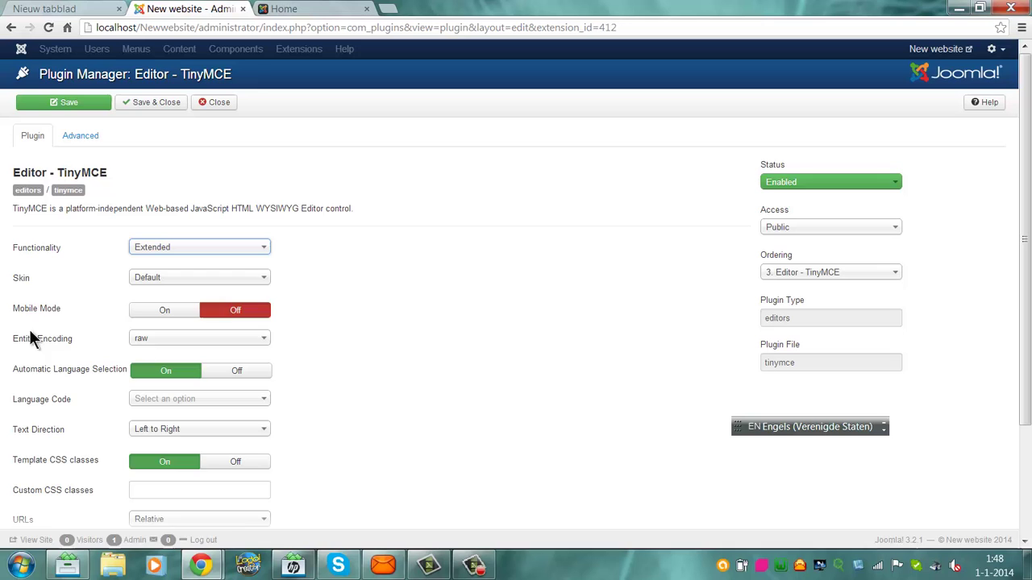
- Save the TinyMCE plugin and open the Getting Started article for editing
click(142, 102)
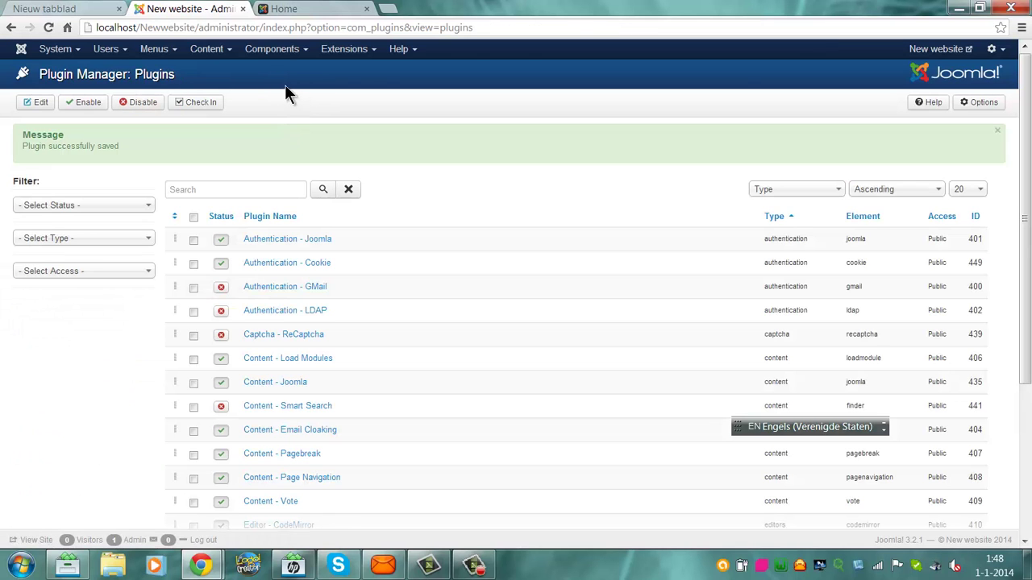
click(207, 49)
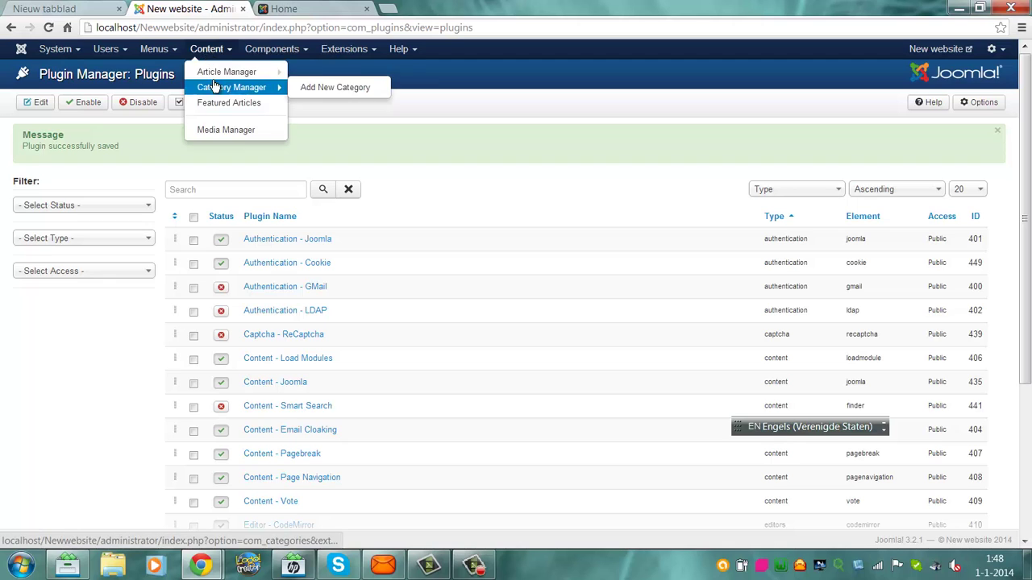
click(219, 70)
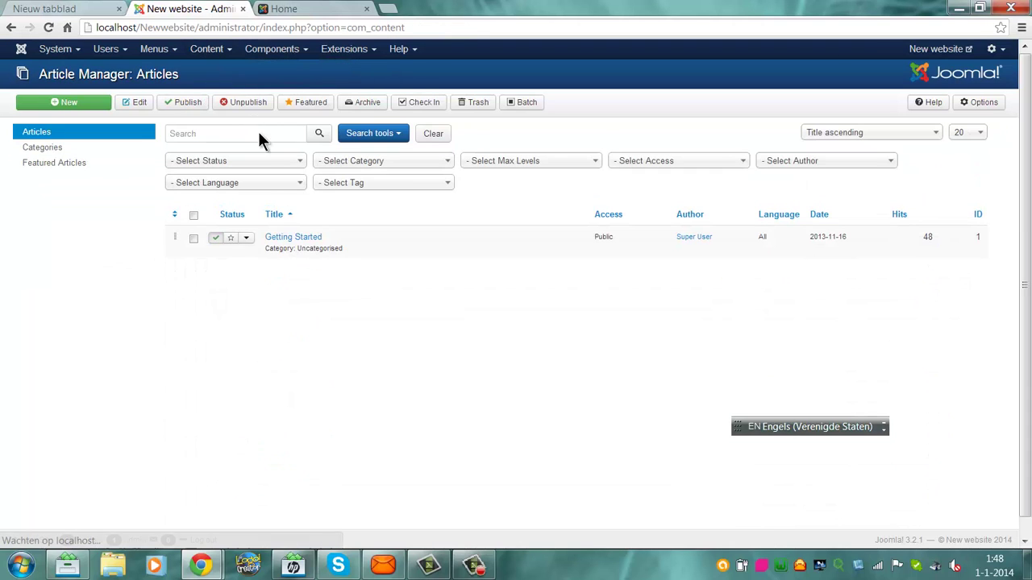
click(287, 237)
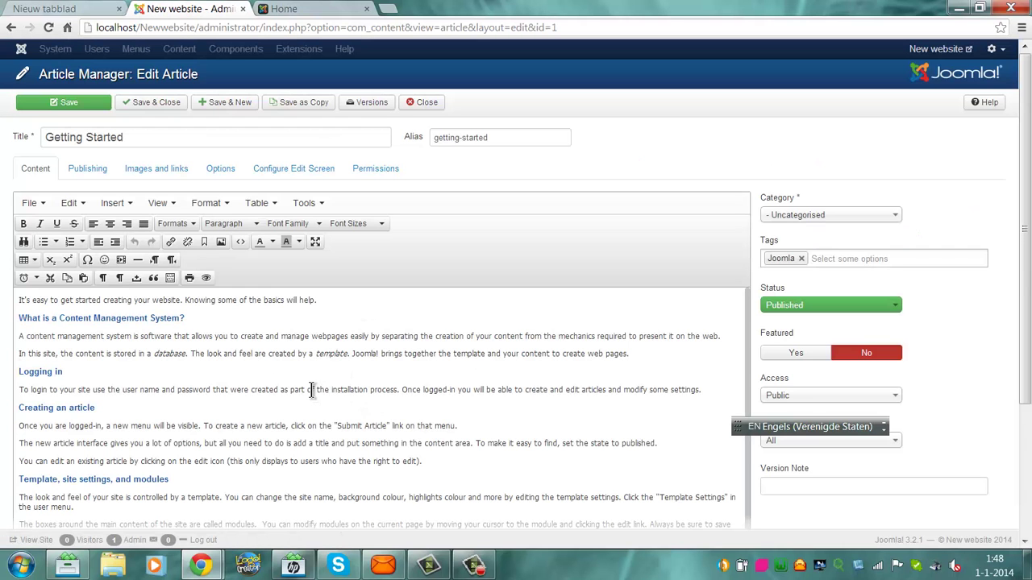
- Select and deselect the article's opening paragraphs, then view the editor's Edit menu
drag(16, 403, 165, 262)
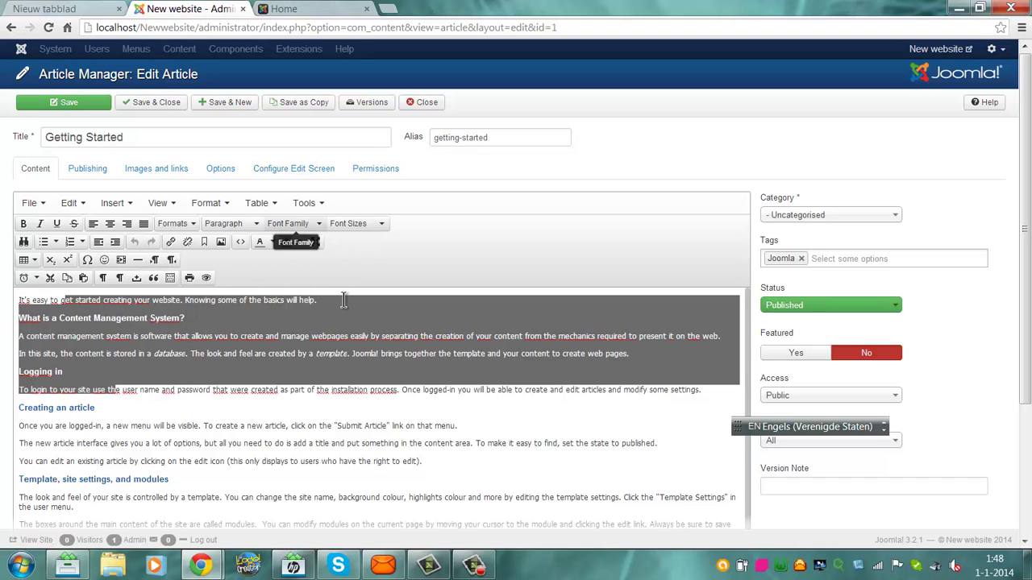
click(217, 508)
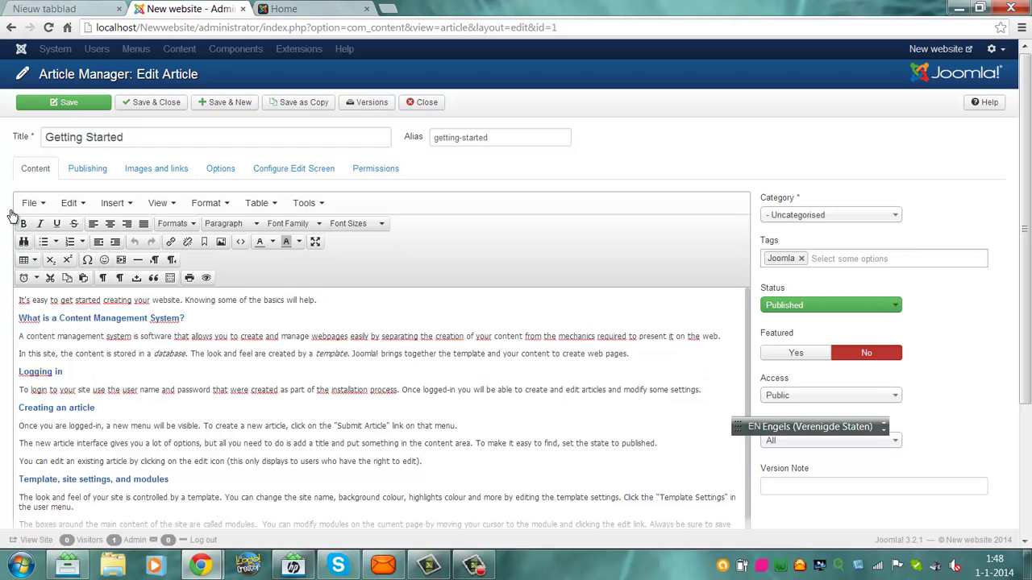
click(72, 203)
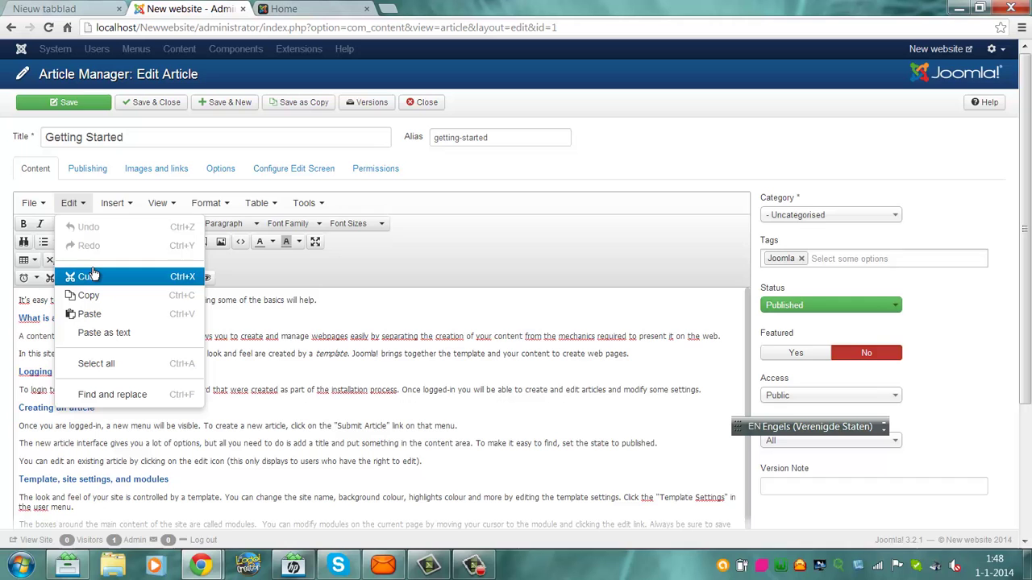
- Explore the Insert video dialog's source and embed options, then close it without inserting
click(127, 208)
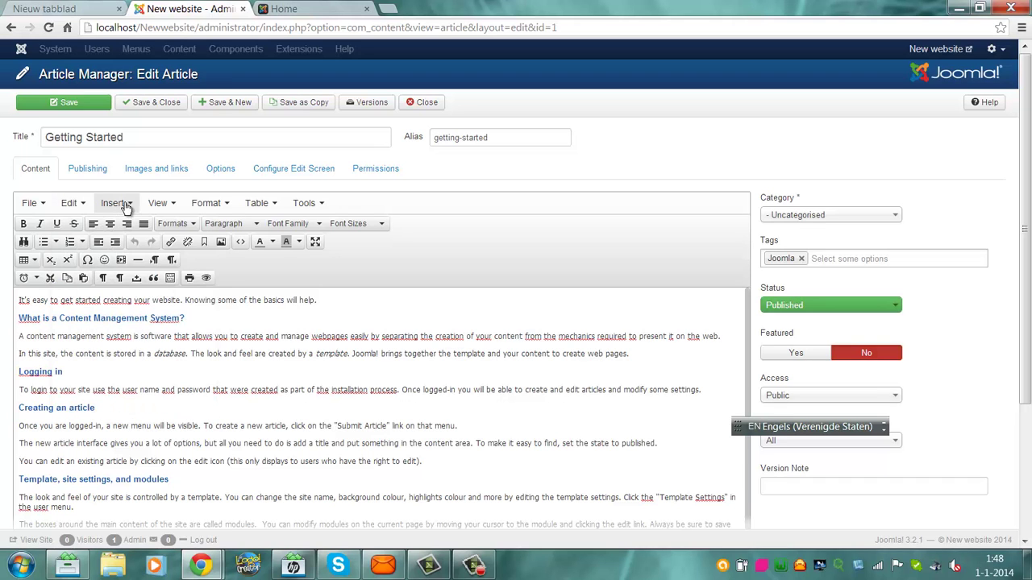
click(127, 207)
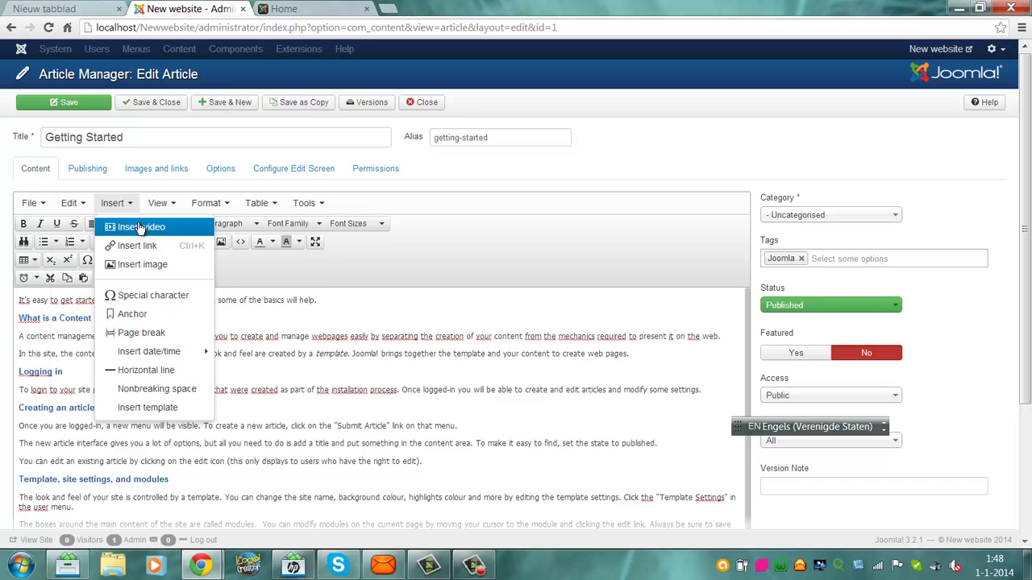
click(138, 229)
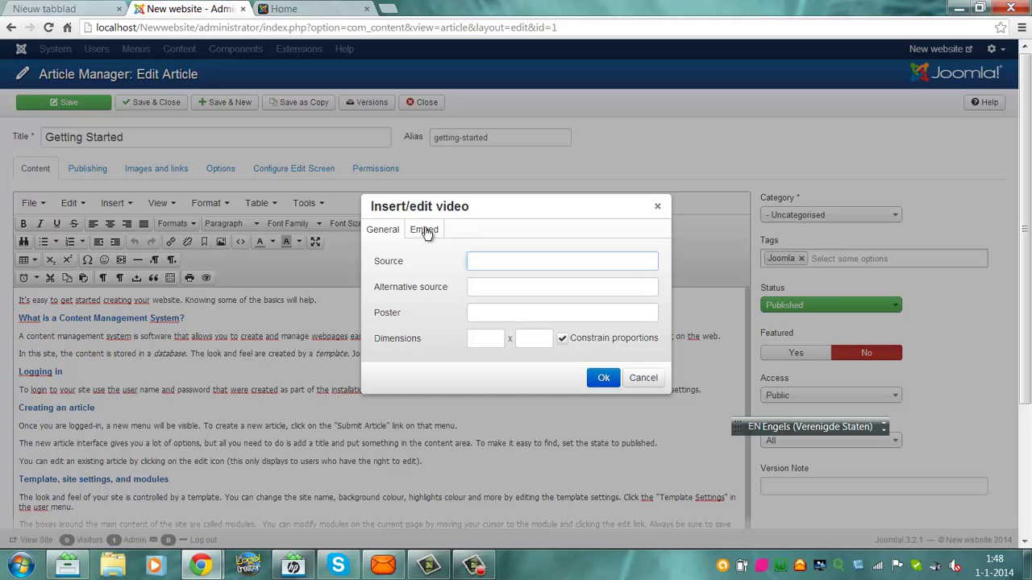
click(429, 231)
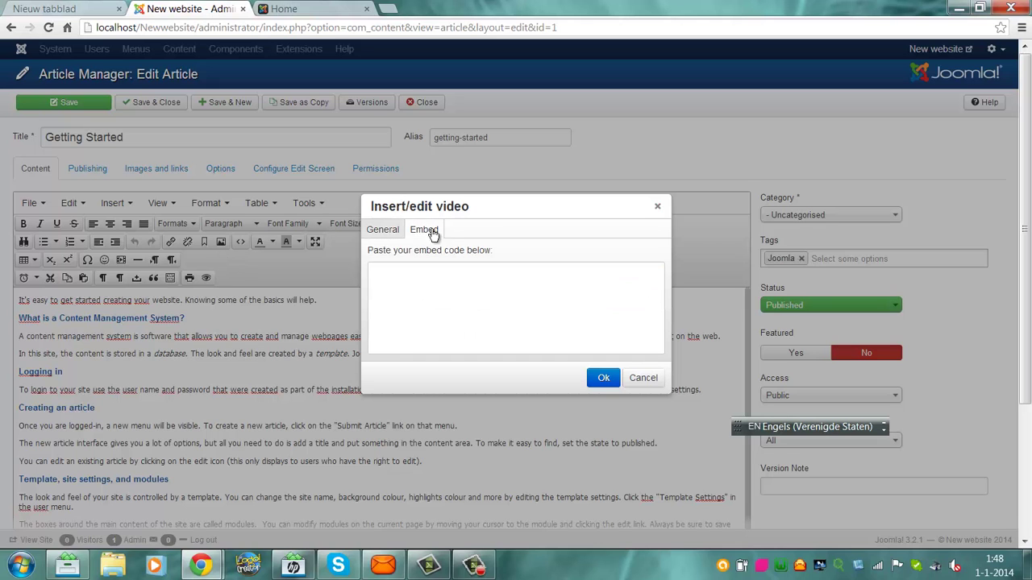
click(374, 234)
click(657, 206)
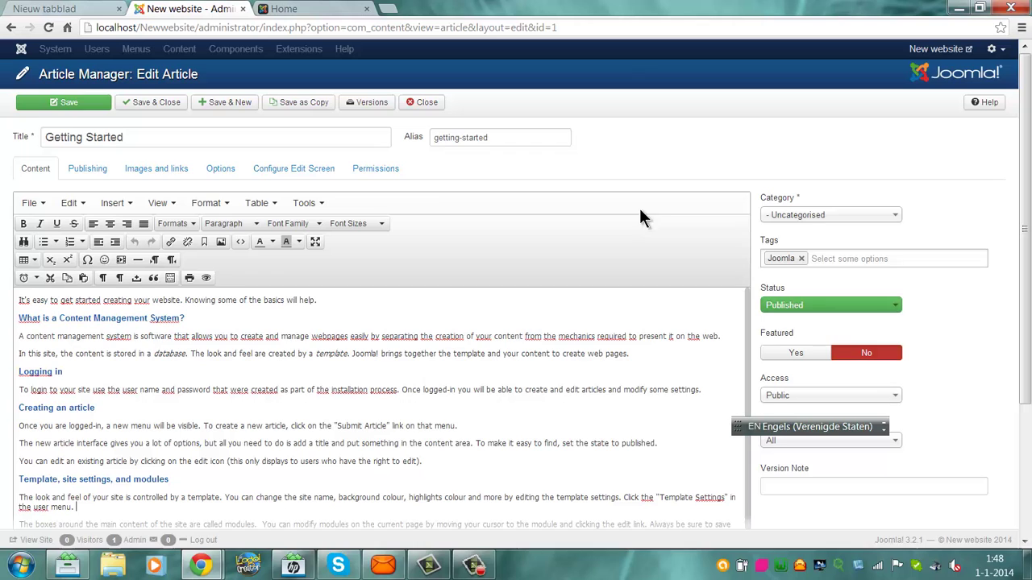
- Turn on View > Show blocks to outline each text block
click(126, 203)
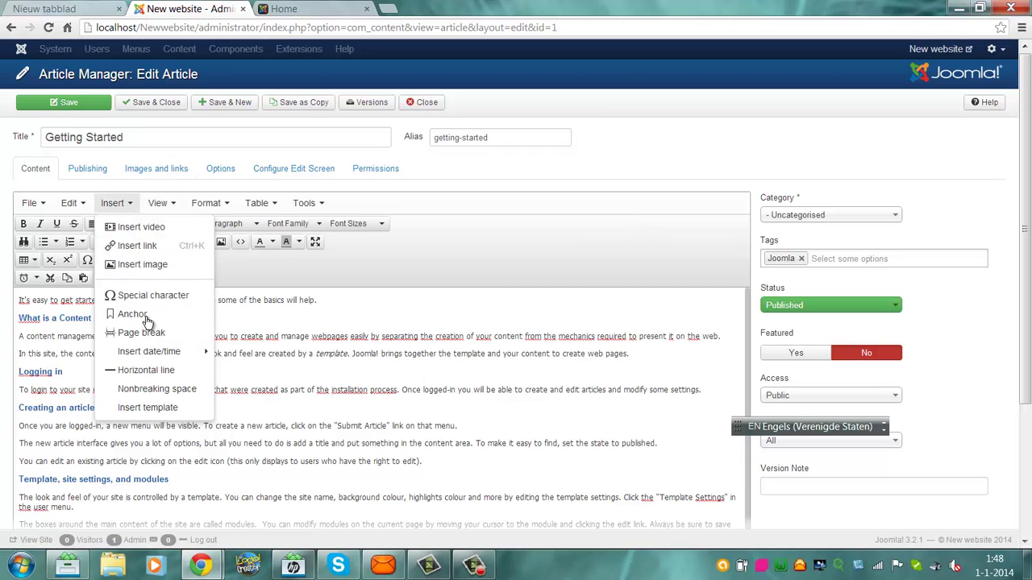
mouse_move(167, 197)
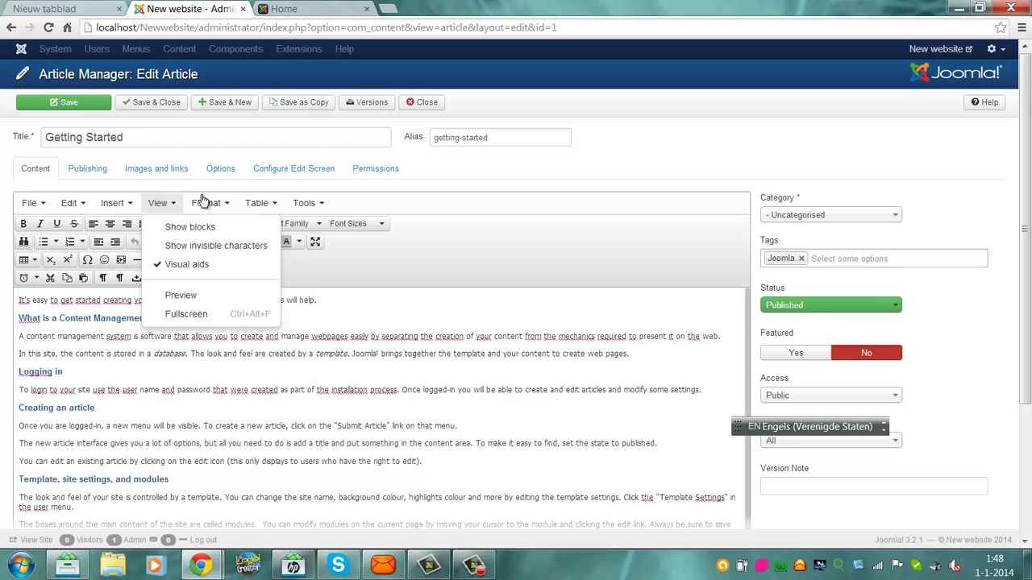
click(173, 228)
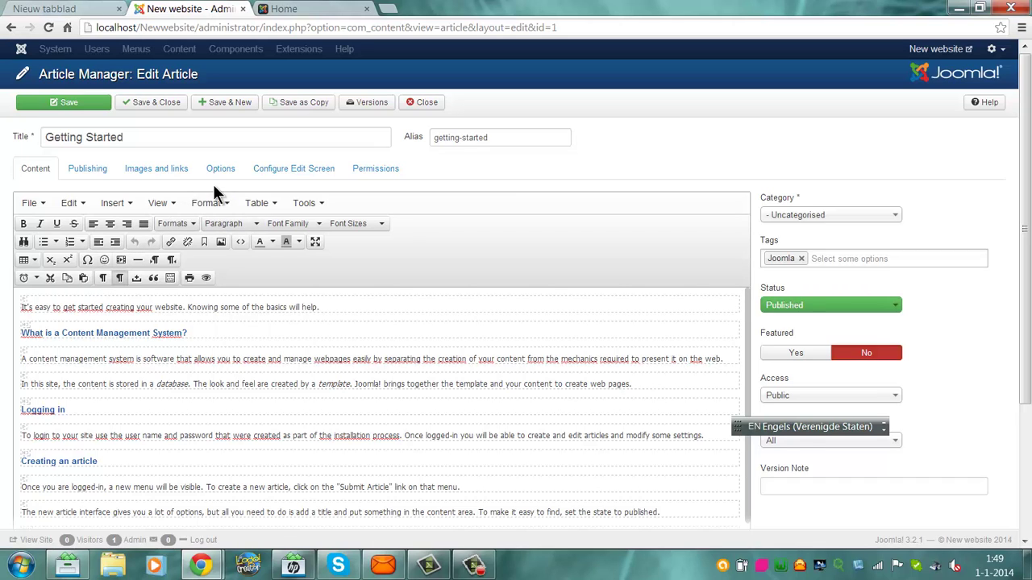
- Browse the Format and Table menus, view the HTML source code, then save and close the article
click(211, 207)
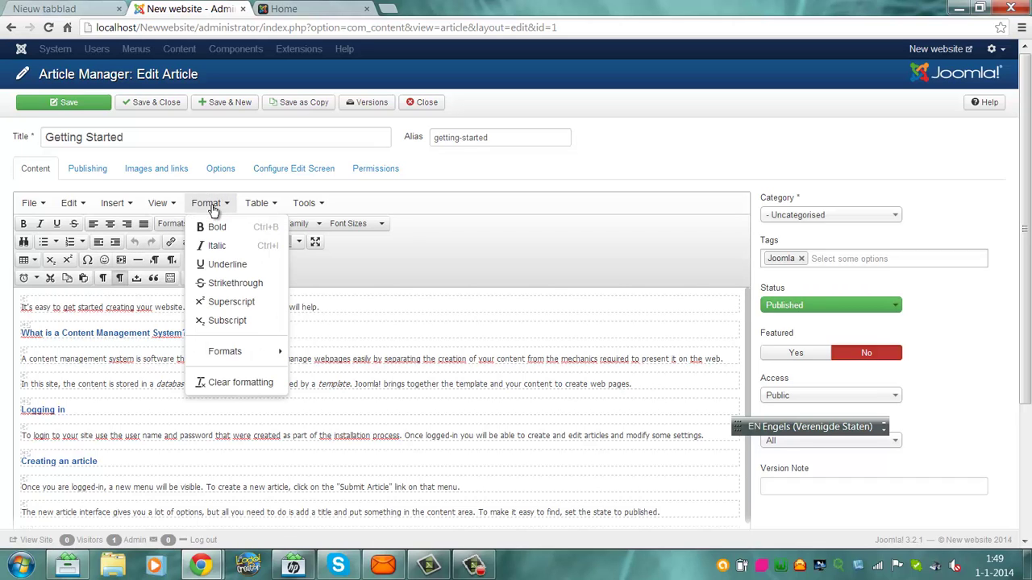
mouse_move(266, 208)
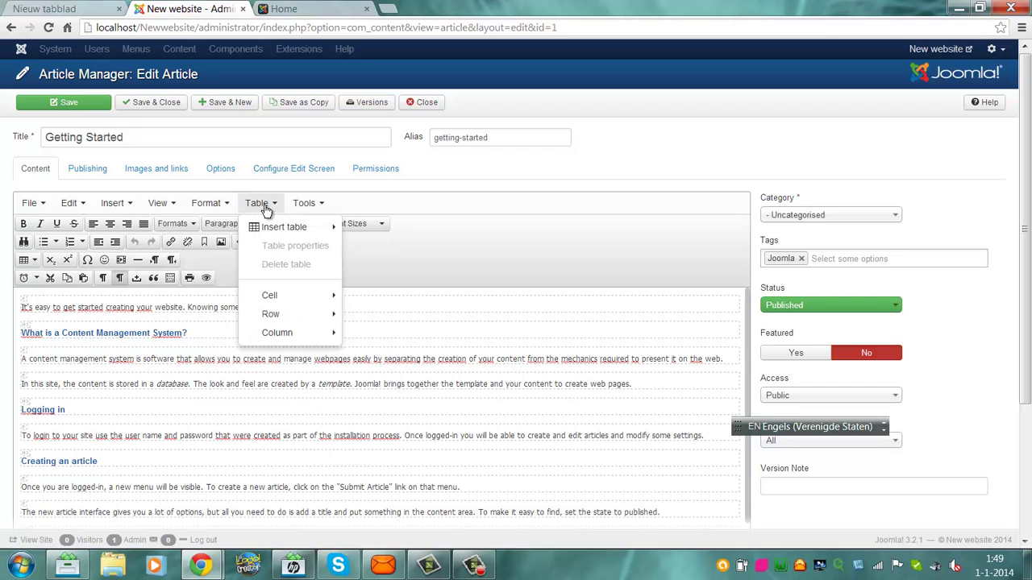
mouse_move(304, 211)
click(307, 229)
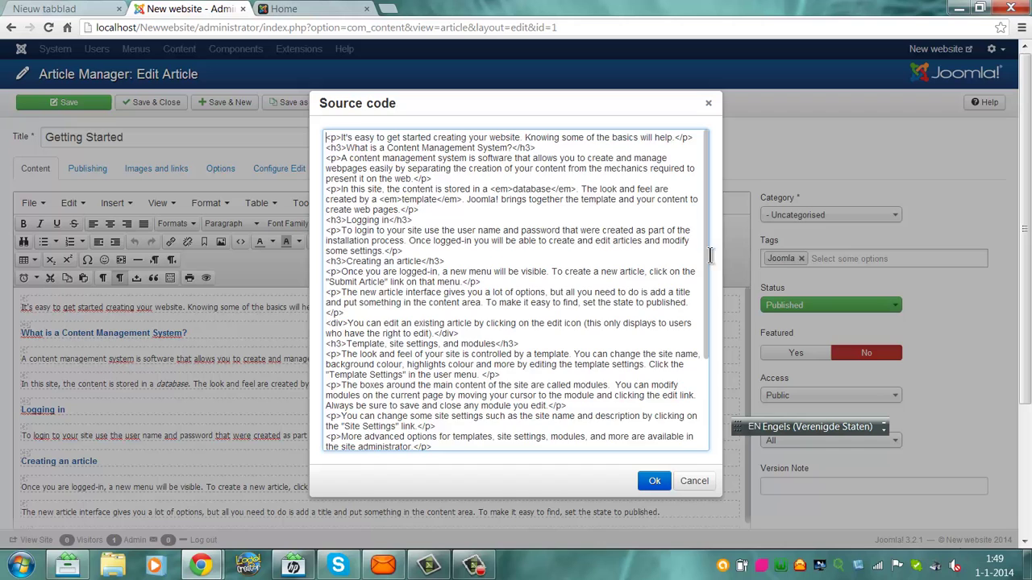
scroll(702, 302, down, 4)
scroll(701, 392, up, 4)
click(654, 482)
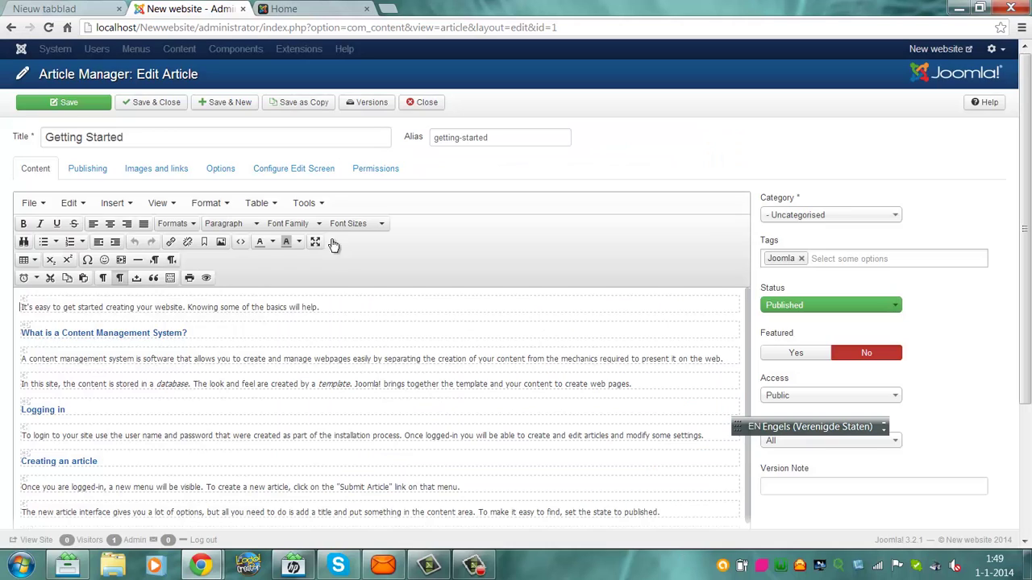
click(141, 108)
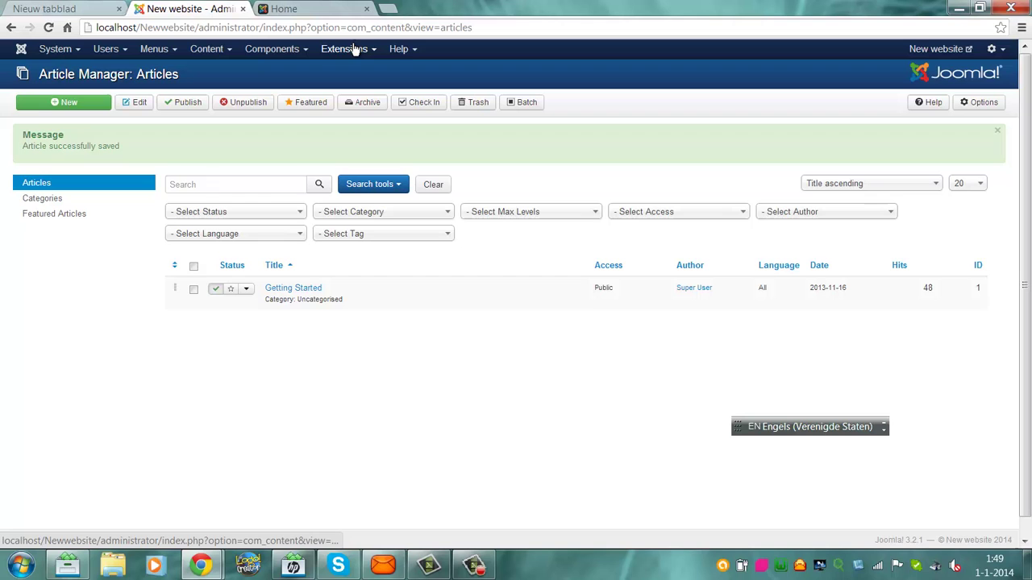
- Open the Editor - TinyMCE plugin settings from the Plugin Manager
click(348, 48)
click(360, 113)
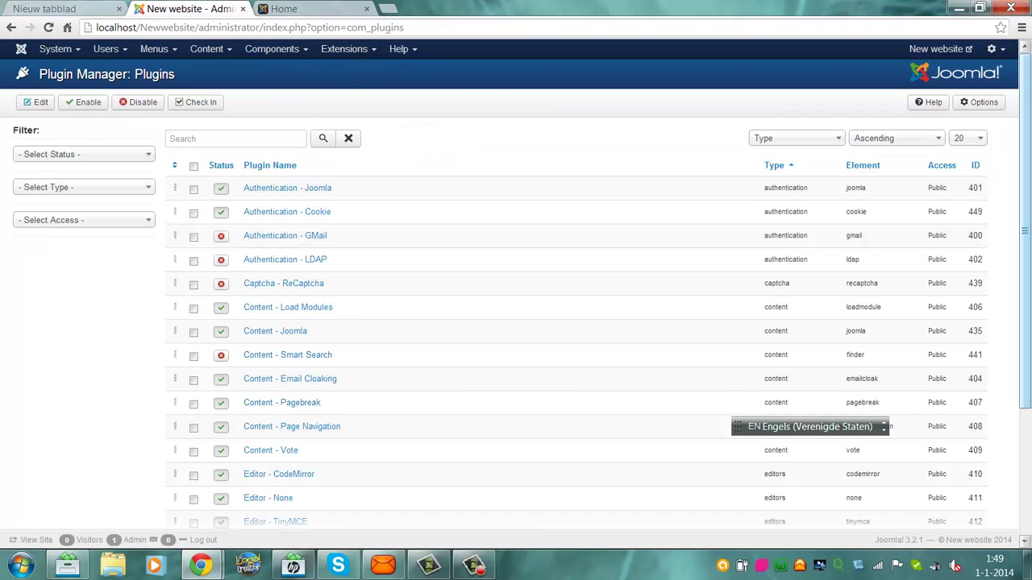
scroll(1002, 161, down, 2)
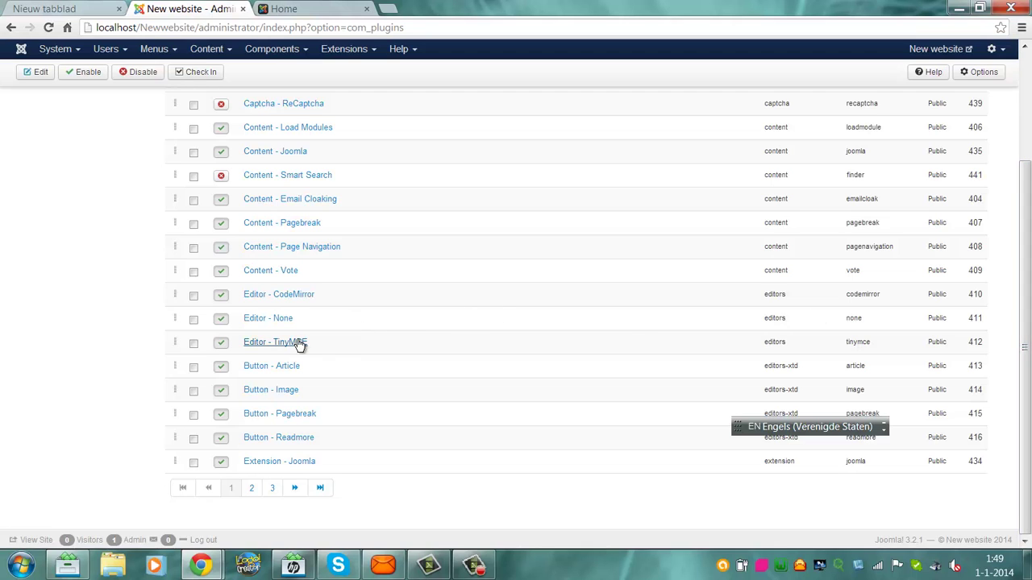
click(297, 342)
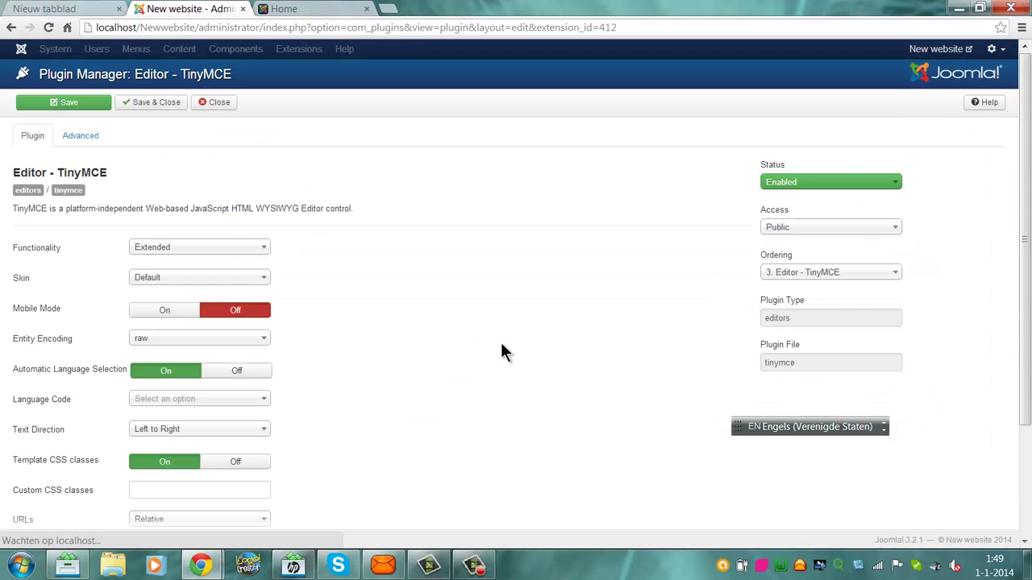
scroll(1026, 169, down, 3)
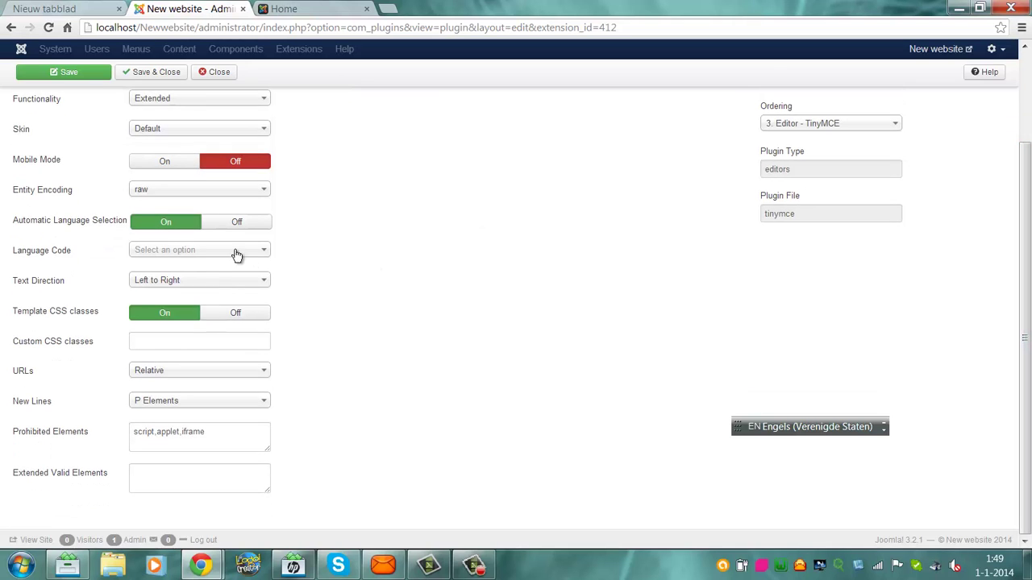
- Set Language Code to nl and Text Direction to Right to Left, then save
click(236, 255)
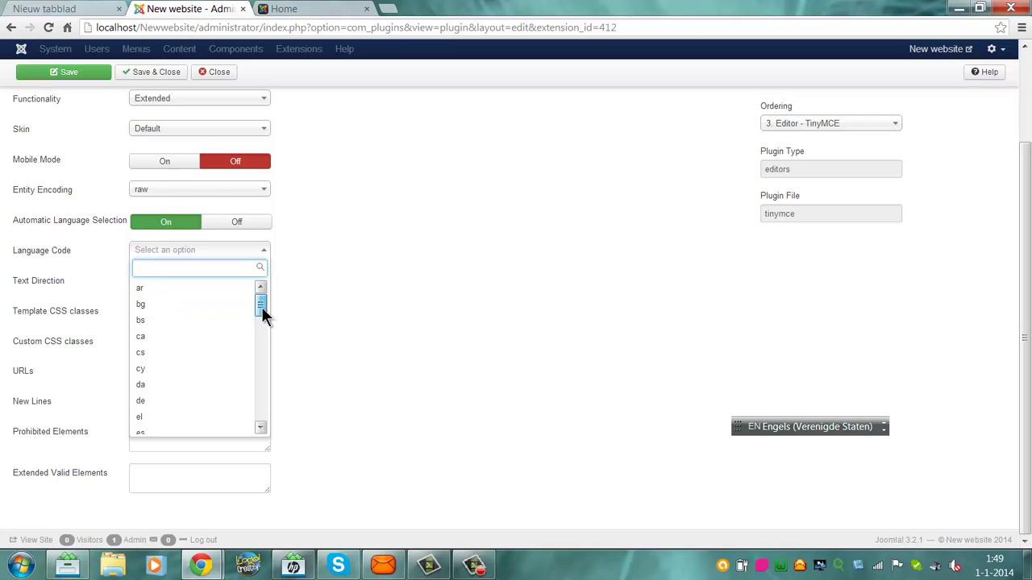
drag(262, 307, 263, 313)
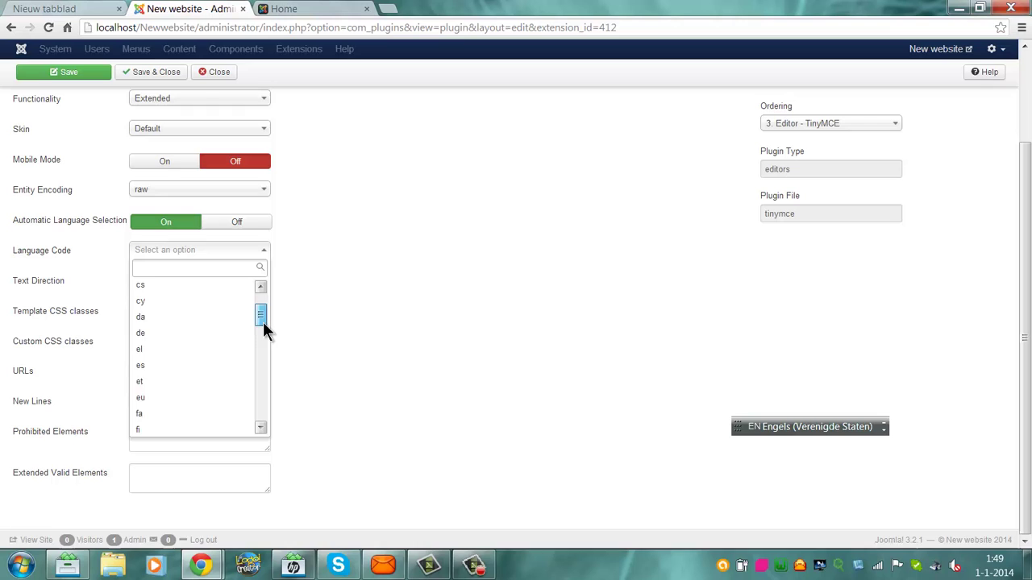
drag(263, 316, 273, 364)
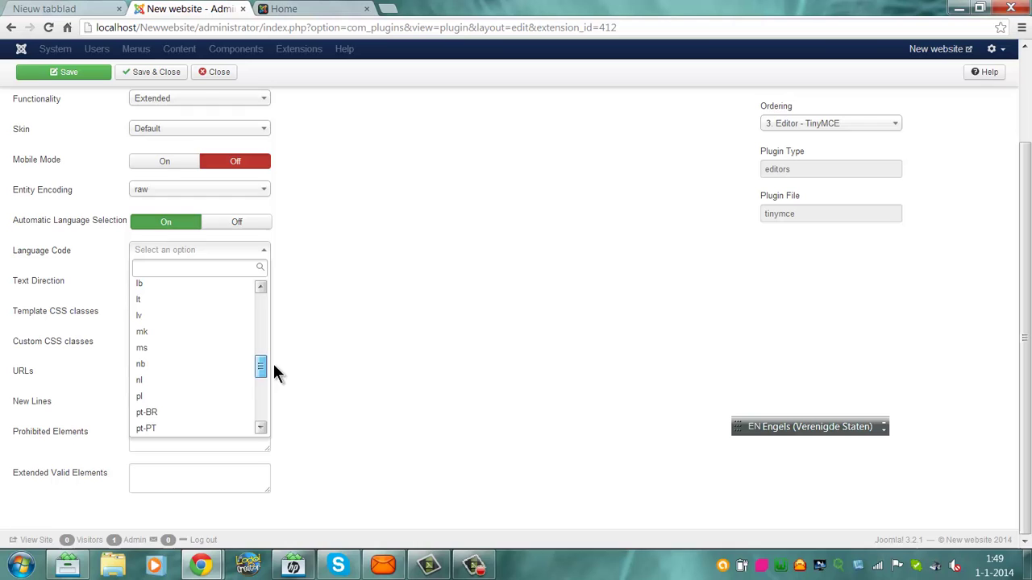
click(148, 385)
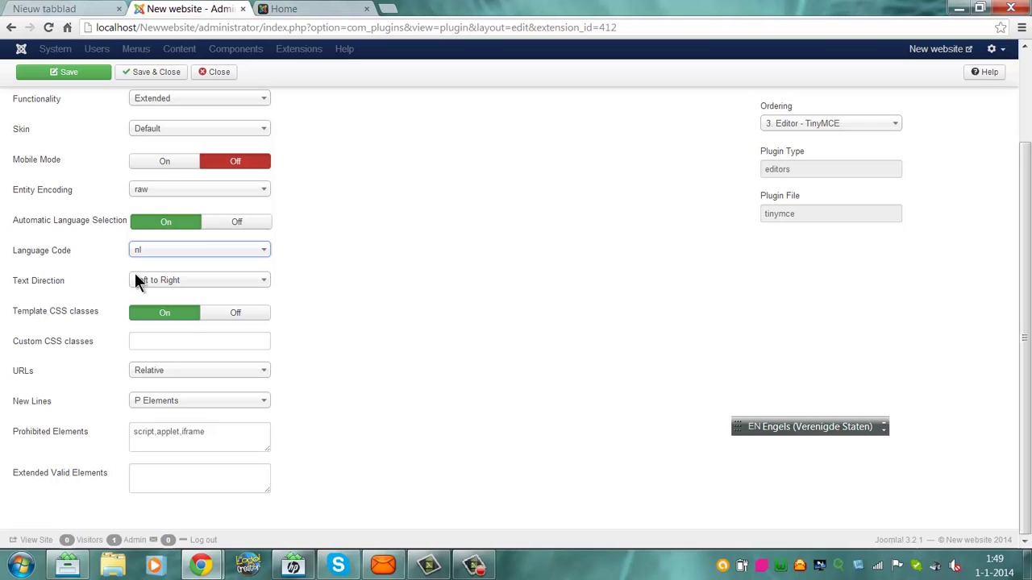
click(201, 282)
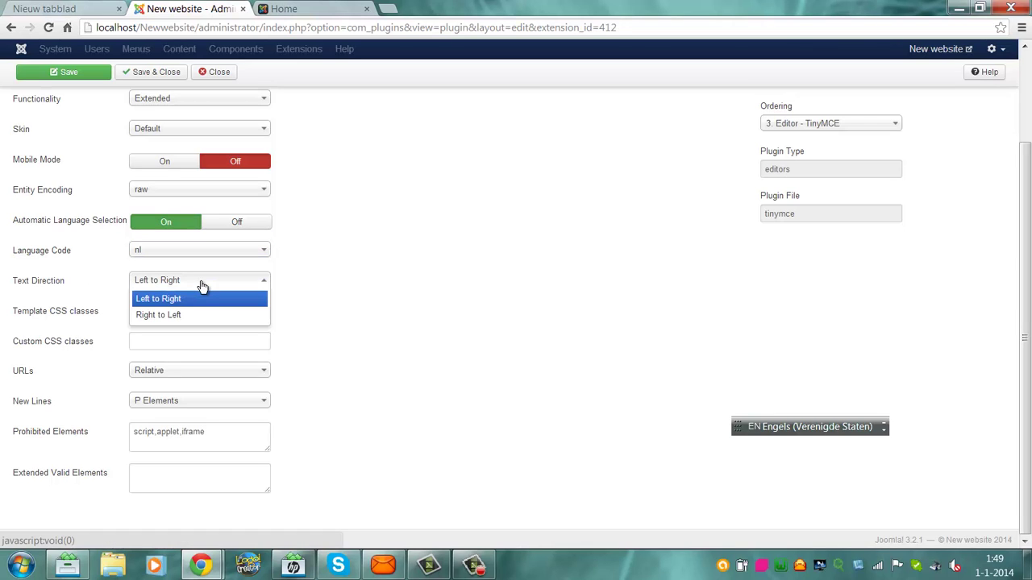
click(202, 314)
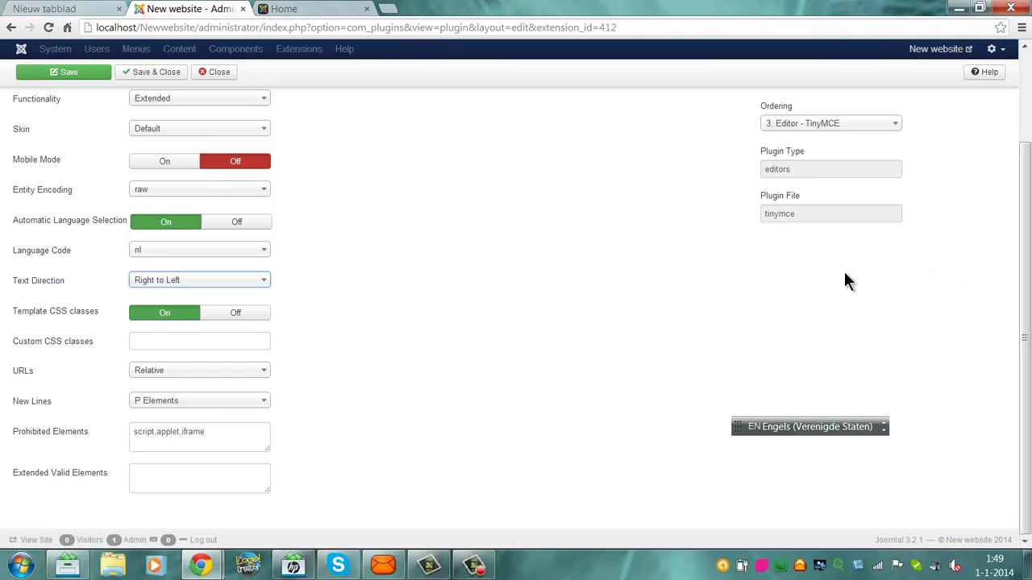
click(85, 74)
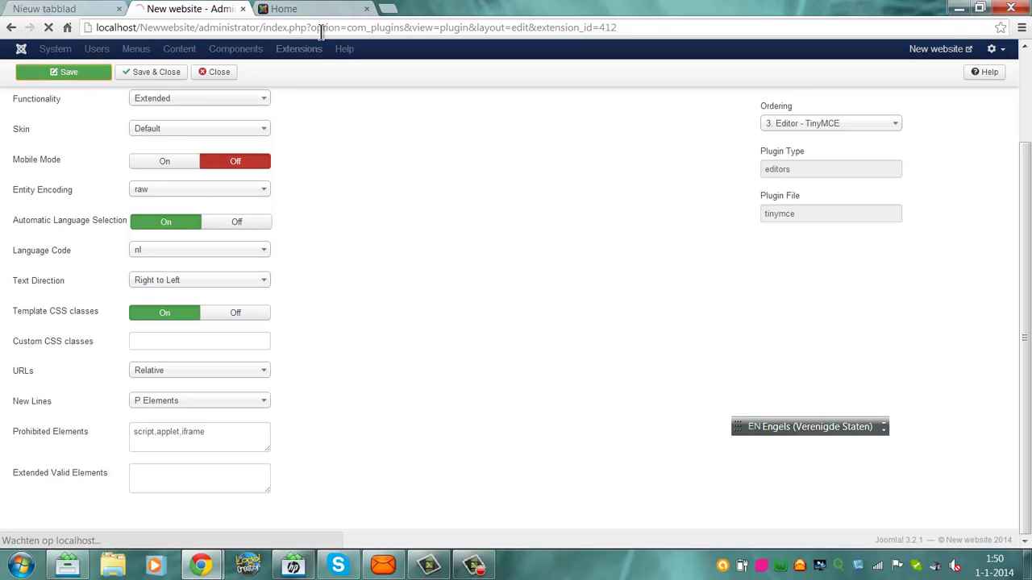
- Reload the localhost/Newwebsite home page, scroll through it, then return to the 'New website - Administration' tab
click(299, 17)
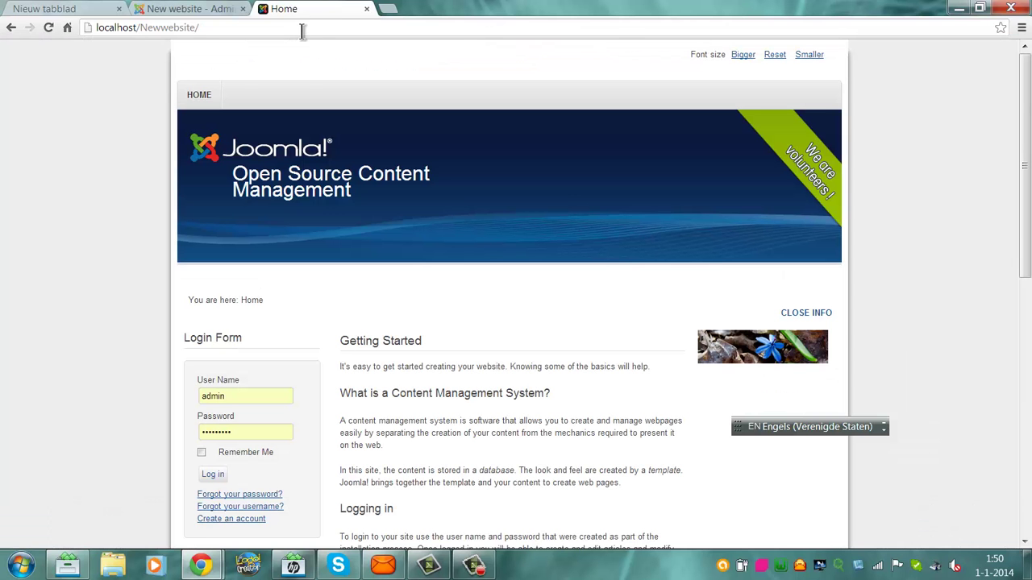
click(301, 31)
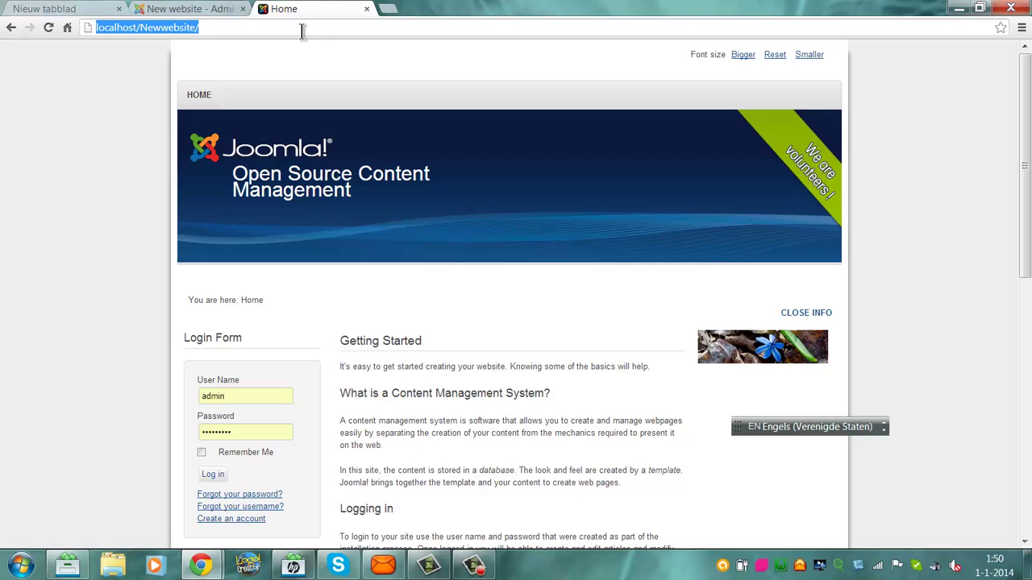
key(Return)
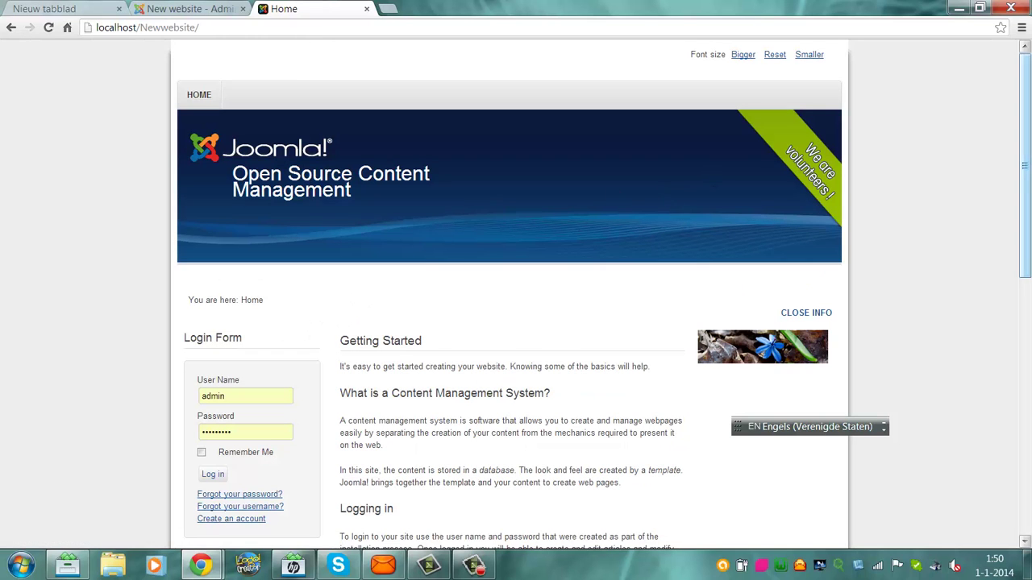
scroll(663, 196, down, 4)
scroll(516, 290, down, 3)
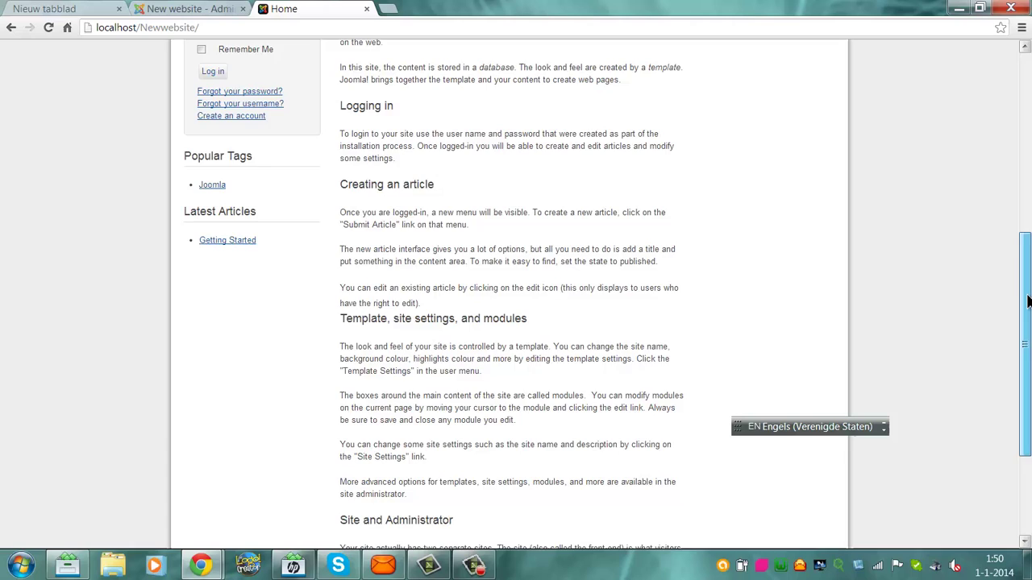
scroll(516, 290, up, 8)
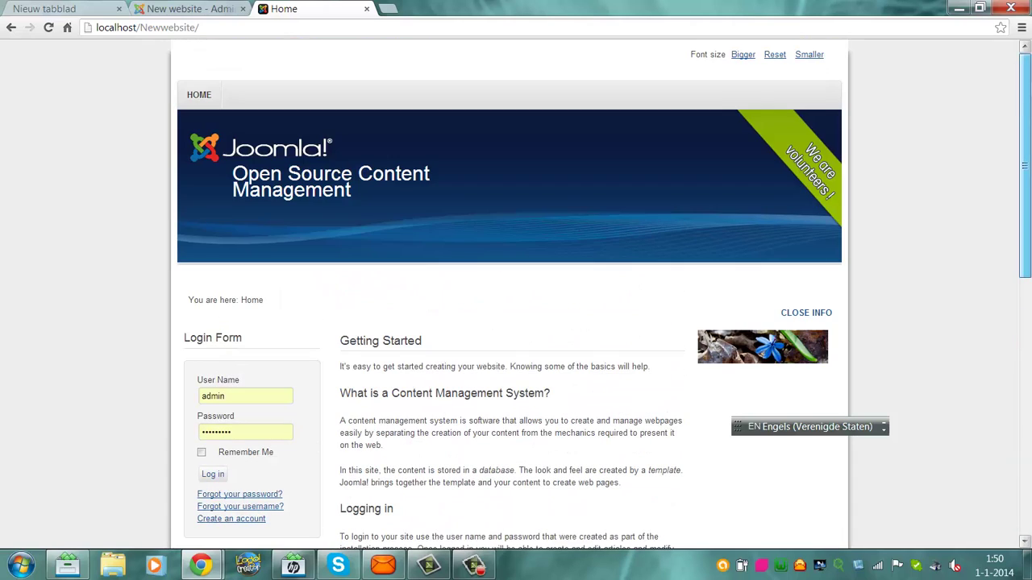
scroll(987, 131, down, 4)
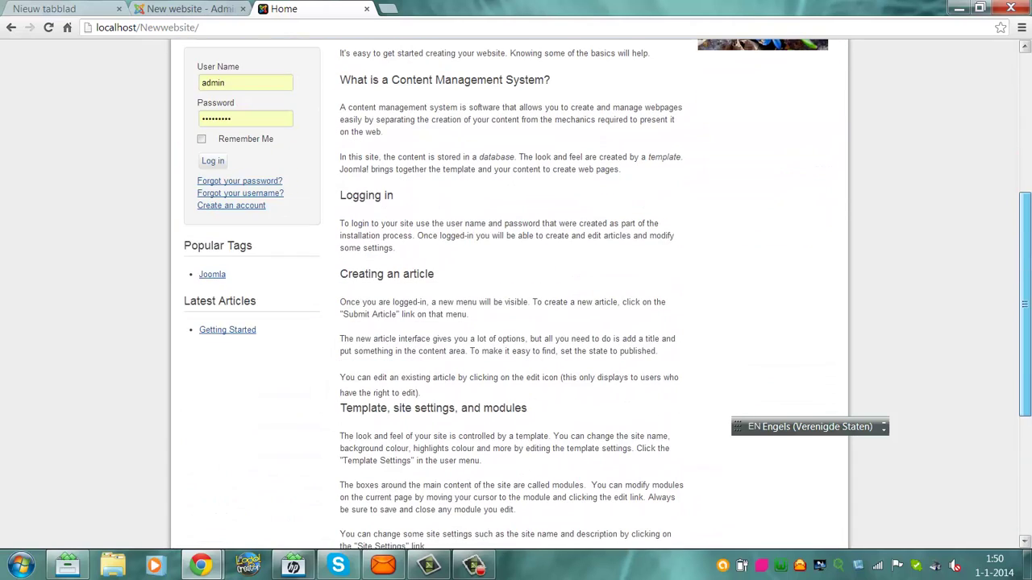
scroll(987, 130, up, 4)
scroll(989, 130, up, 1)
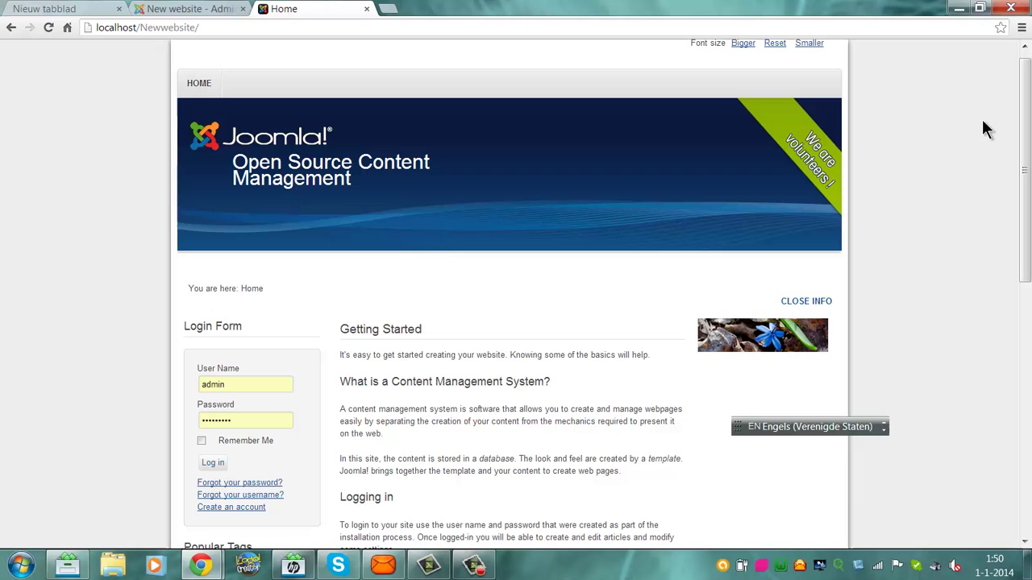
click(182, 9)
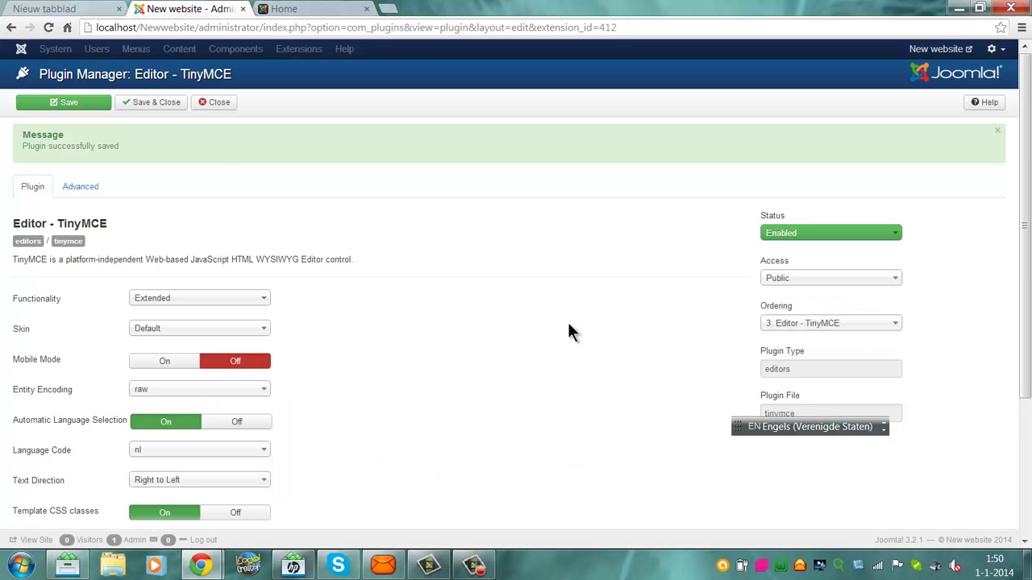
- Set TinyMCE's Text Direction to Left to Right, then save and close the plugin settings
drag(911, 309, 979, 399)
scroll(979, 399, down, 3)
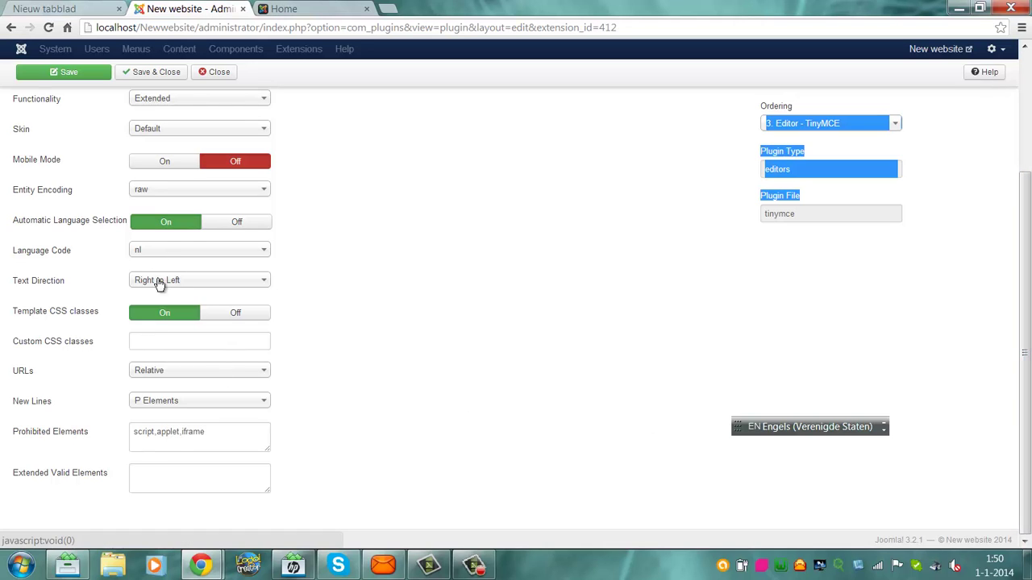
click(191, 282)
click(165, 298)
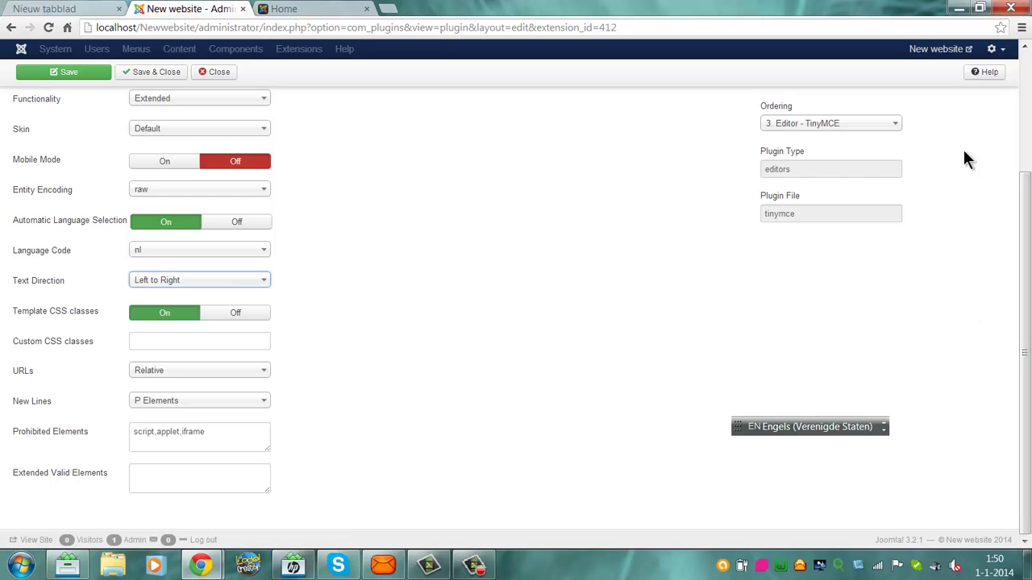
drag(1022, 320, 1025, 236)
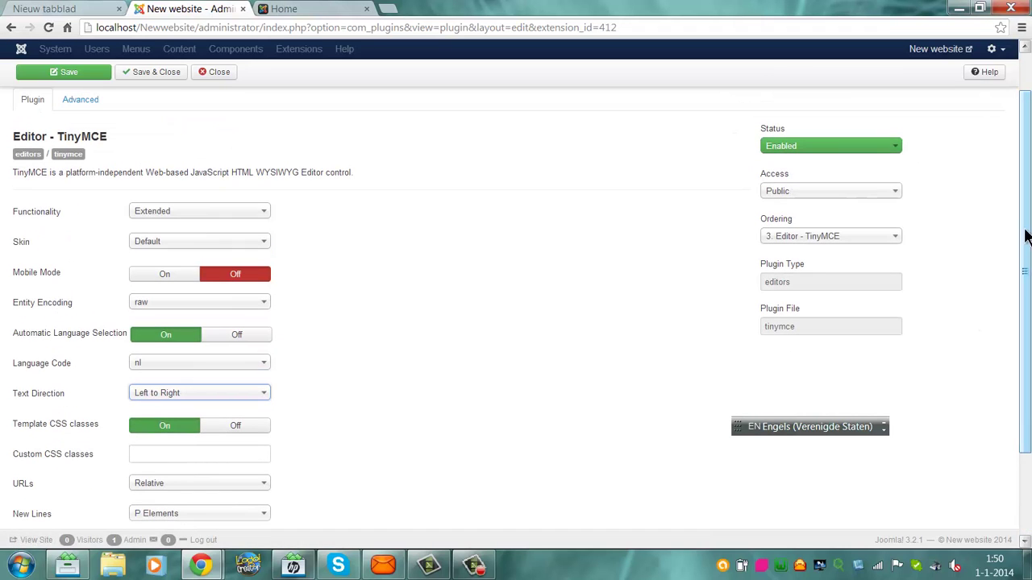
click(802, 241)
click(802, 242)
click(64, 72)
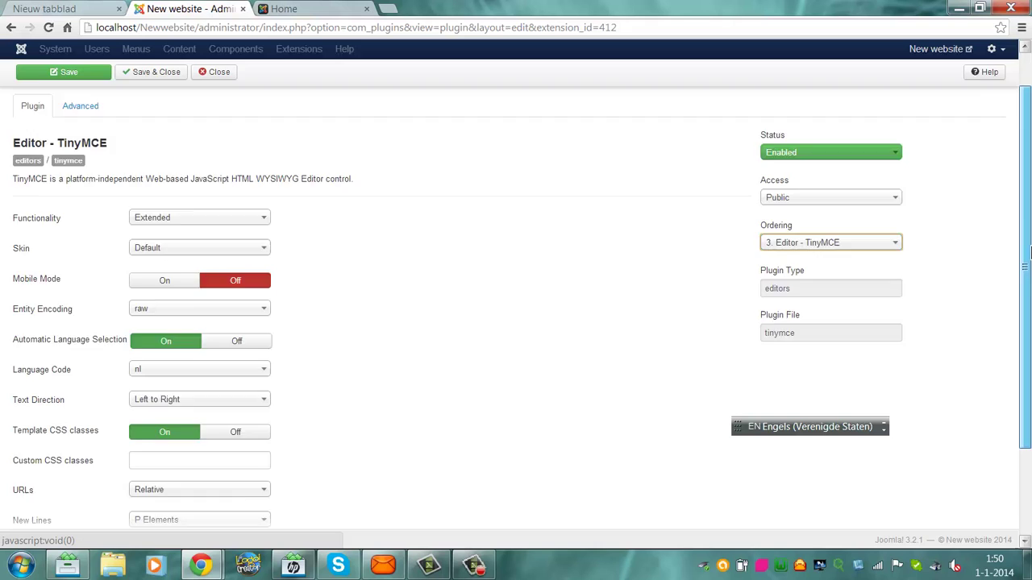
click(127, 108)
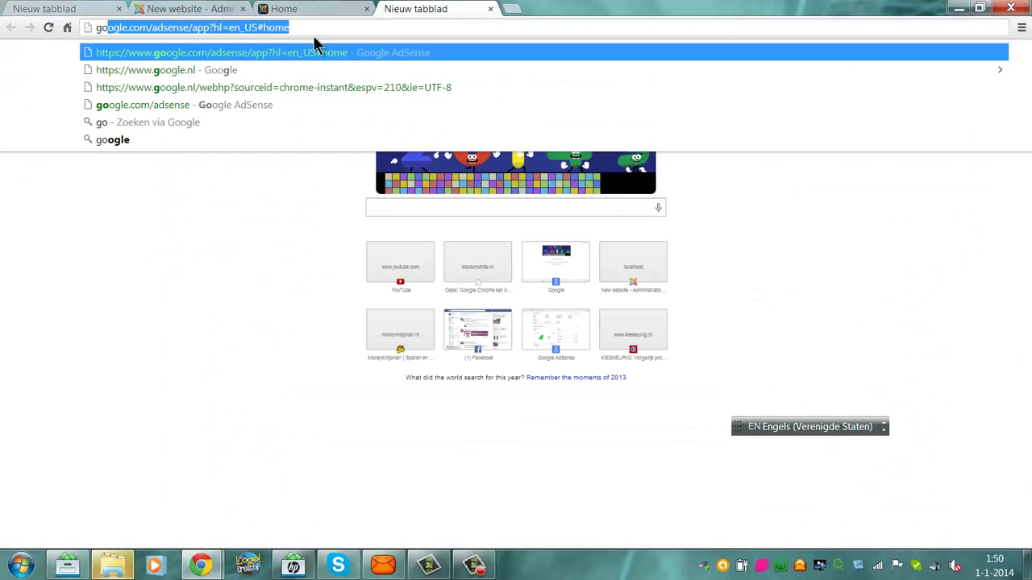
- Go to google.nl and search for 'content system joomla 3.0.'
key(Down)
key(Return)
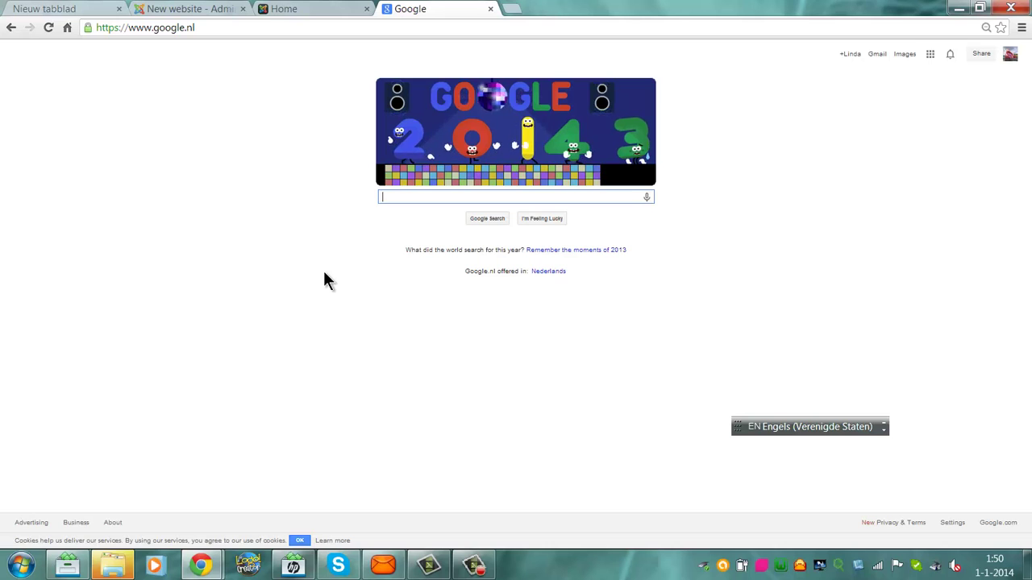
text(content system )
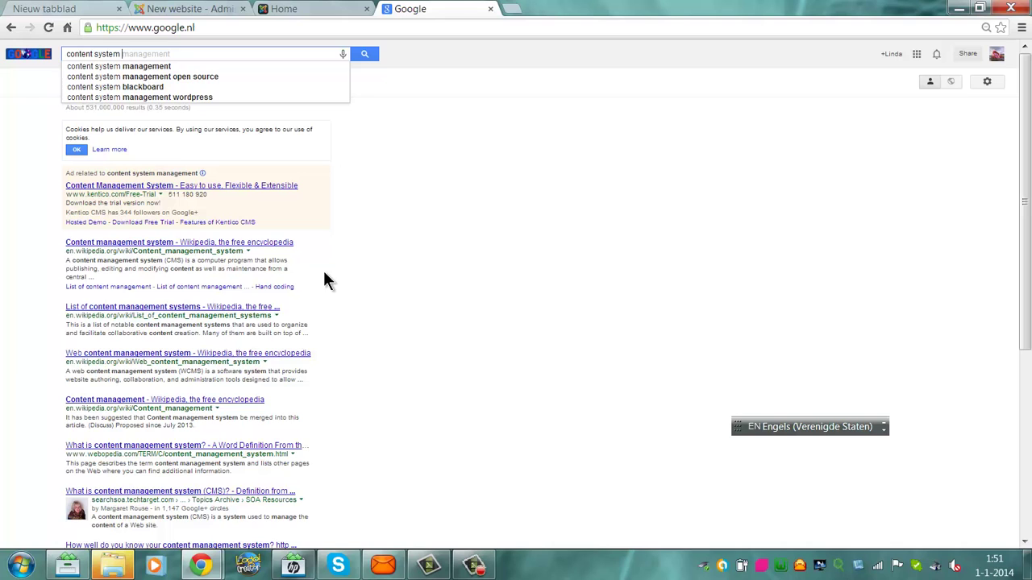
text(joomla)
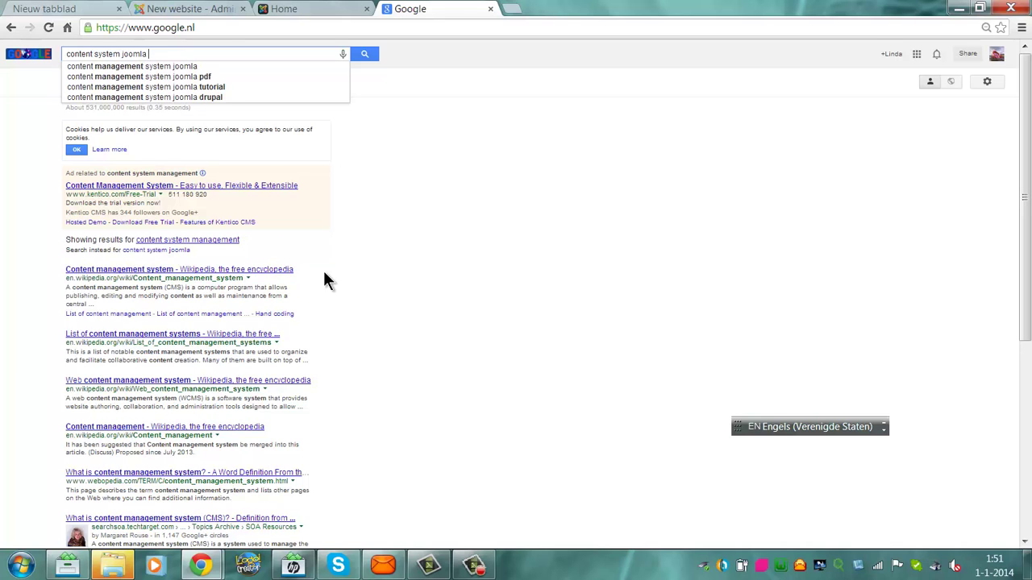
text( 3.0.)
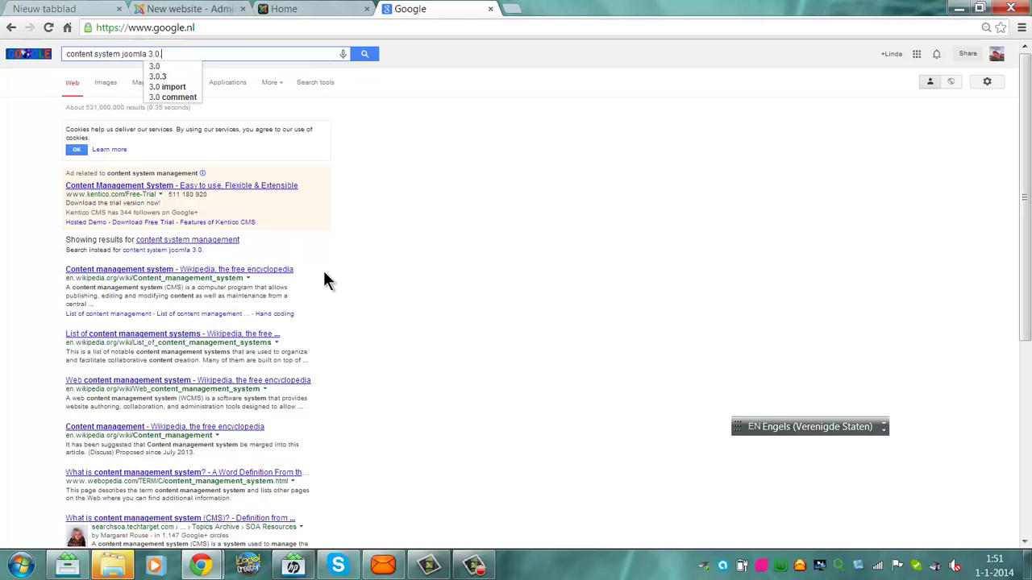
key(Return)
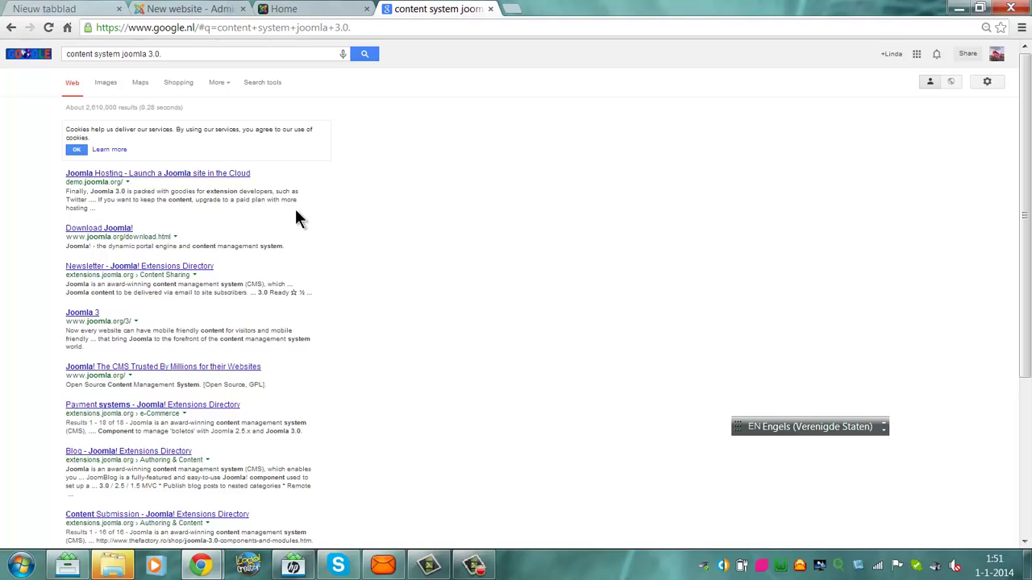
- Search 'joomla extensions contenr management system' and open the Joomla! Extensions Directory: Home result
click(207, 53)
key(ctrl+a)
key(BackSpace)
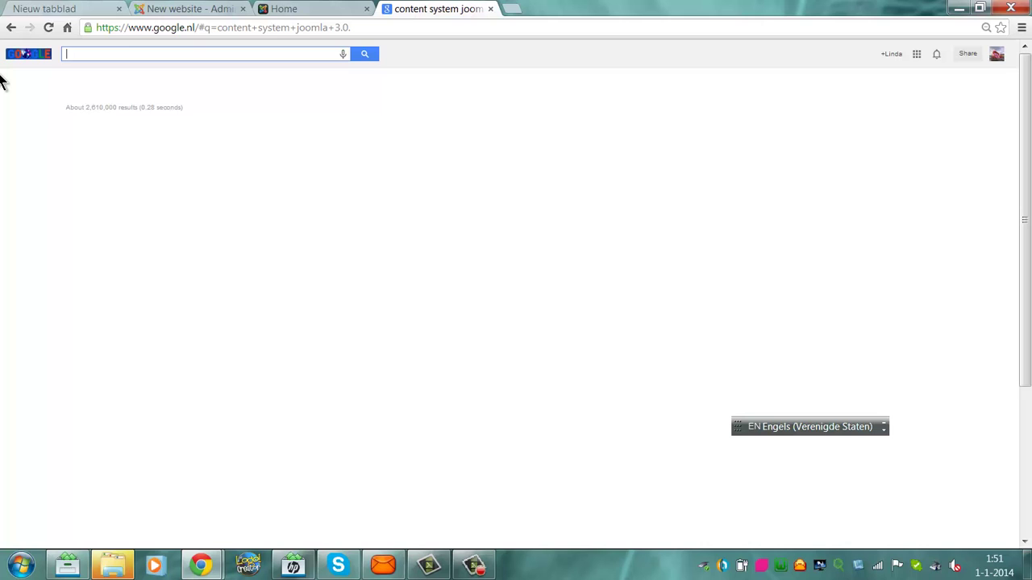
text(joomla e)
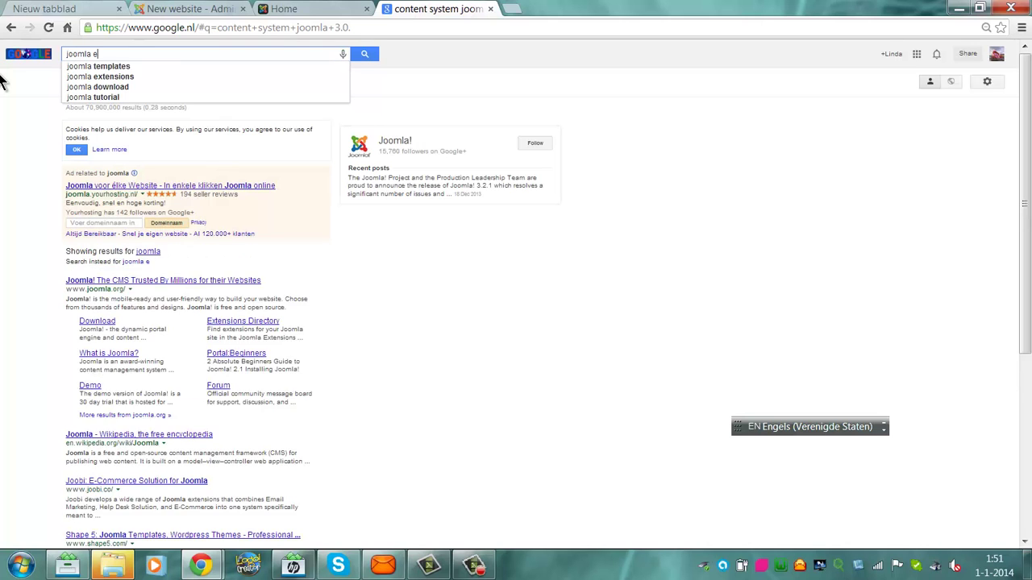
text(xt)
key(BackSpace)
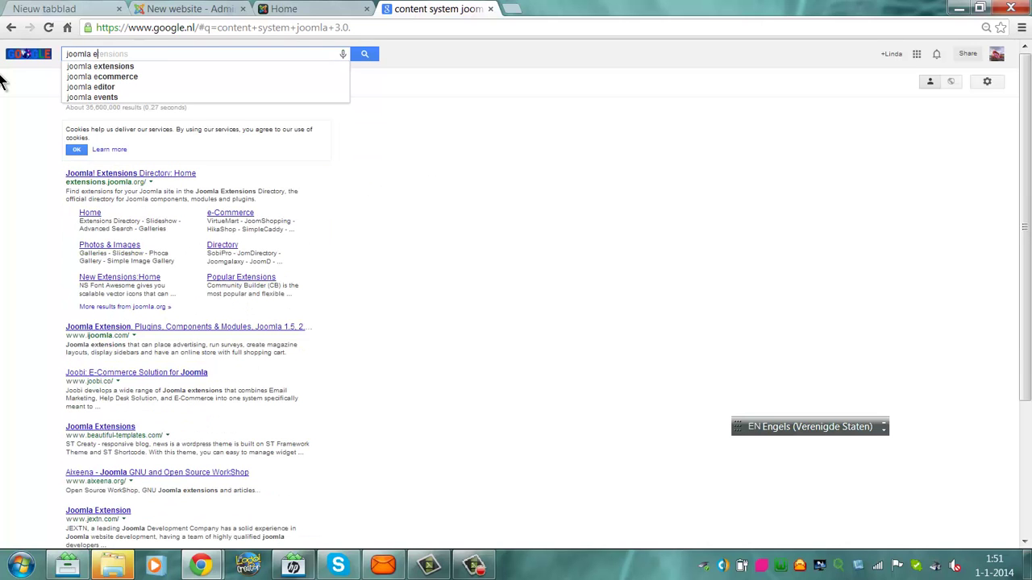
text(tension)
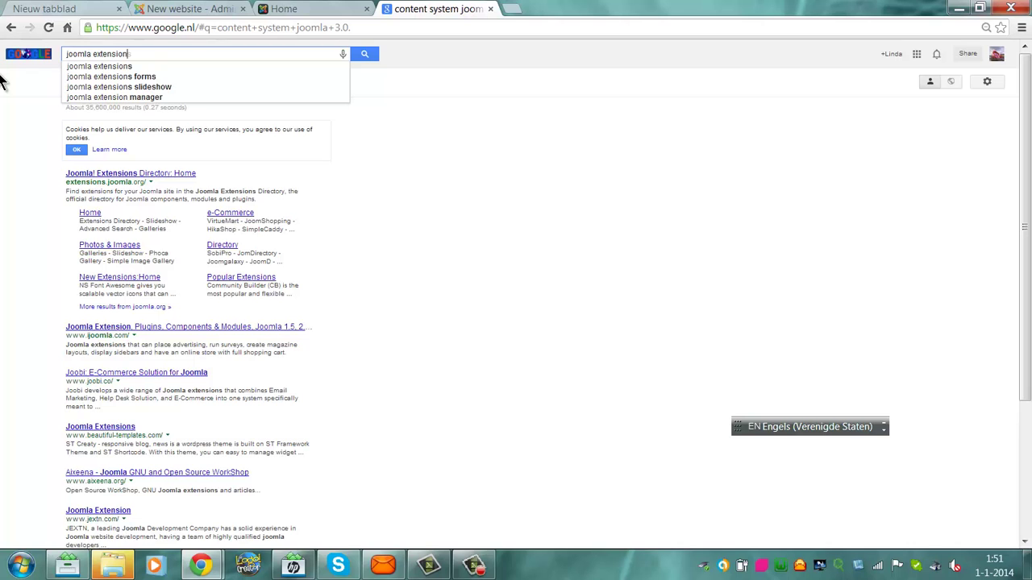
text(s conten)
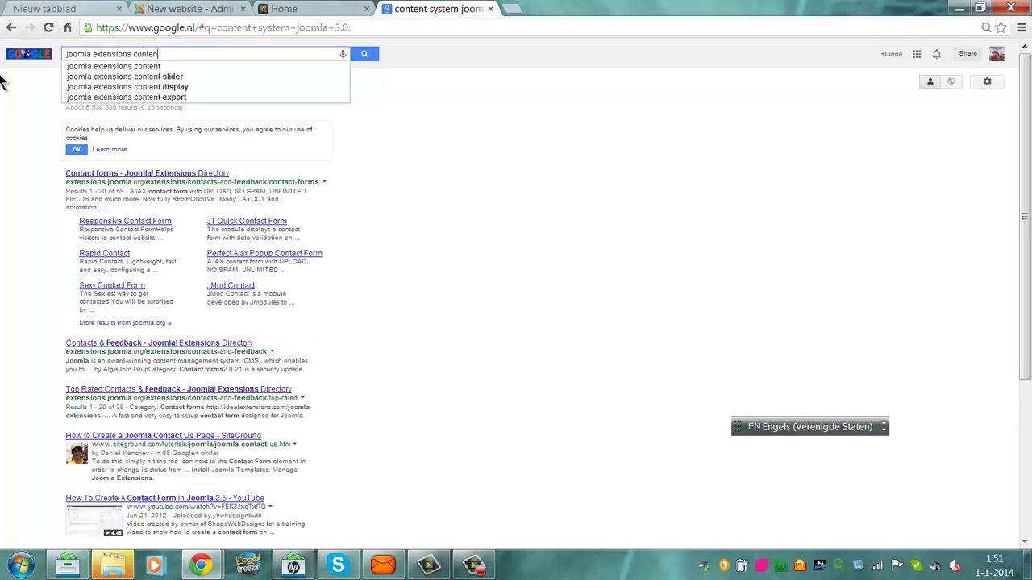
text(r manag)
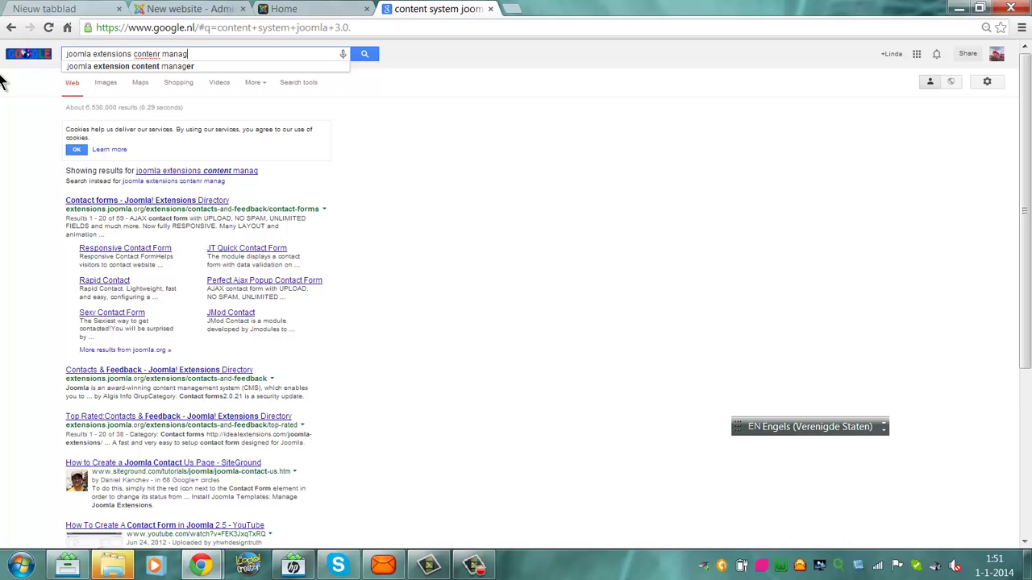
text(ement system)
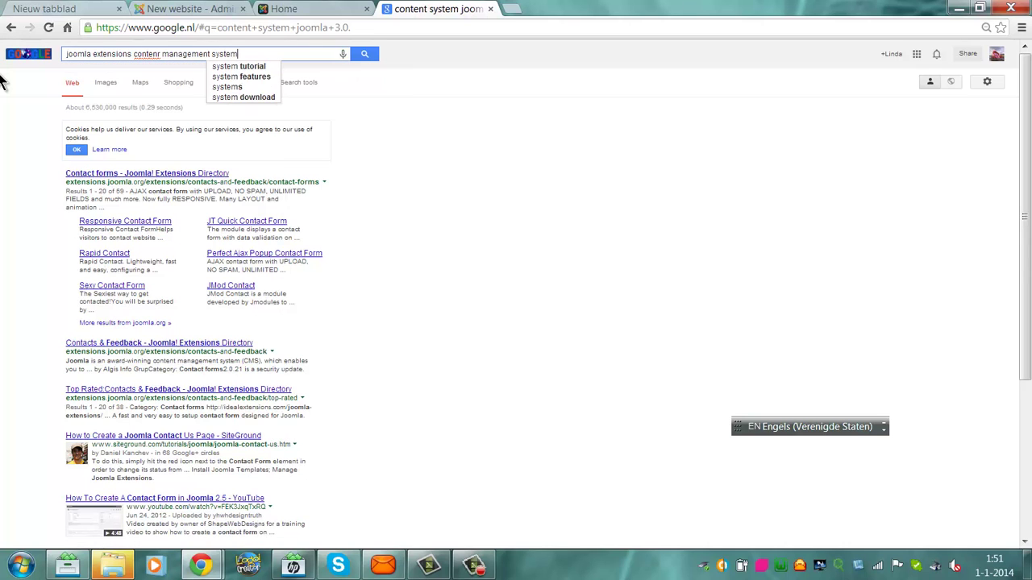
key(Return)
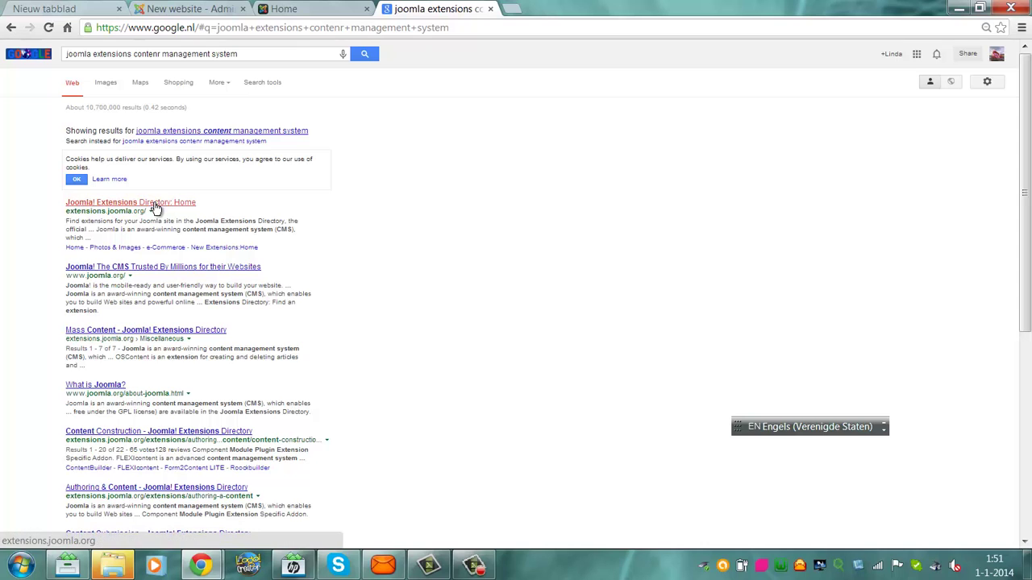
click(155, 208)
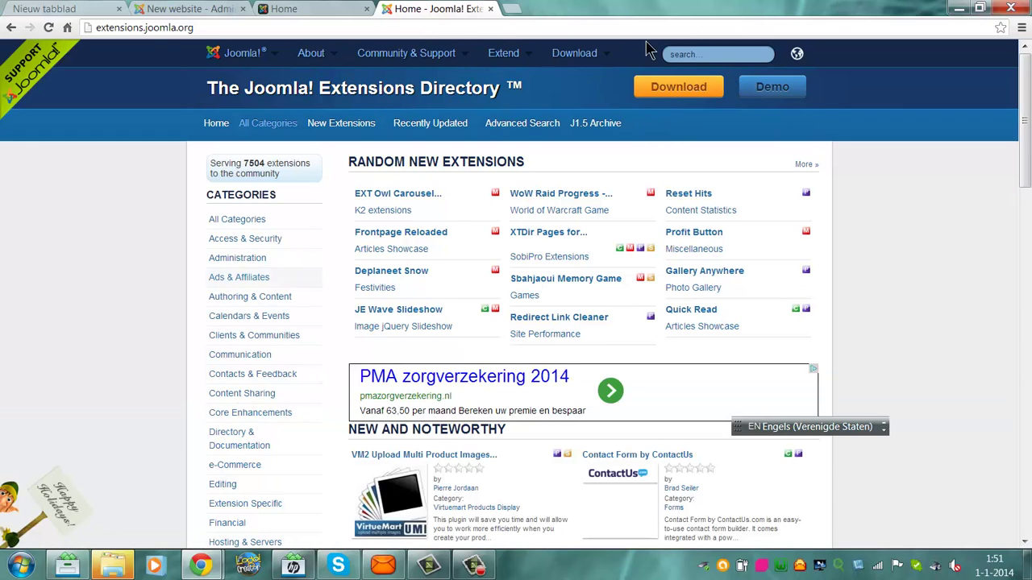
- Search the Joomla Extensions Directory for 'cms'
click(694, 51)
text(cms)
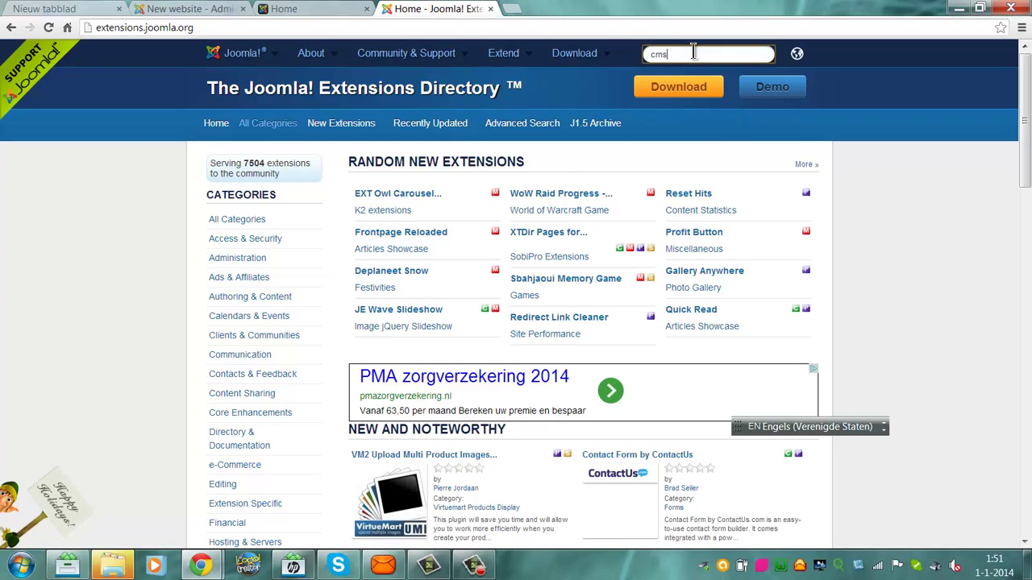
key(Return)
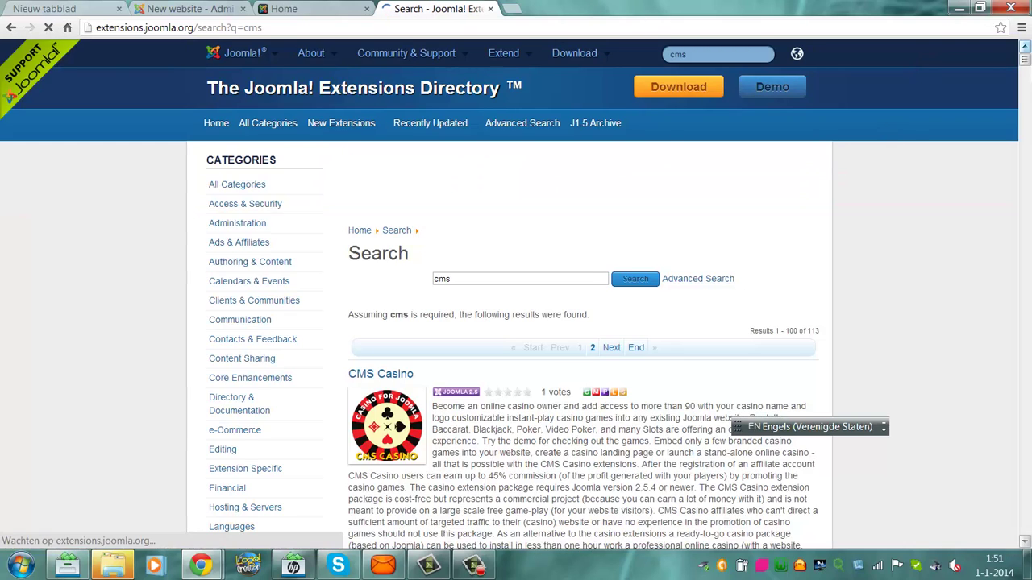
mouse_move(1024, 55)
mouse_down()
mouse_move(1026, 105)
mouse_move(1028, 54)
mouse_up()
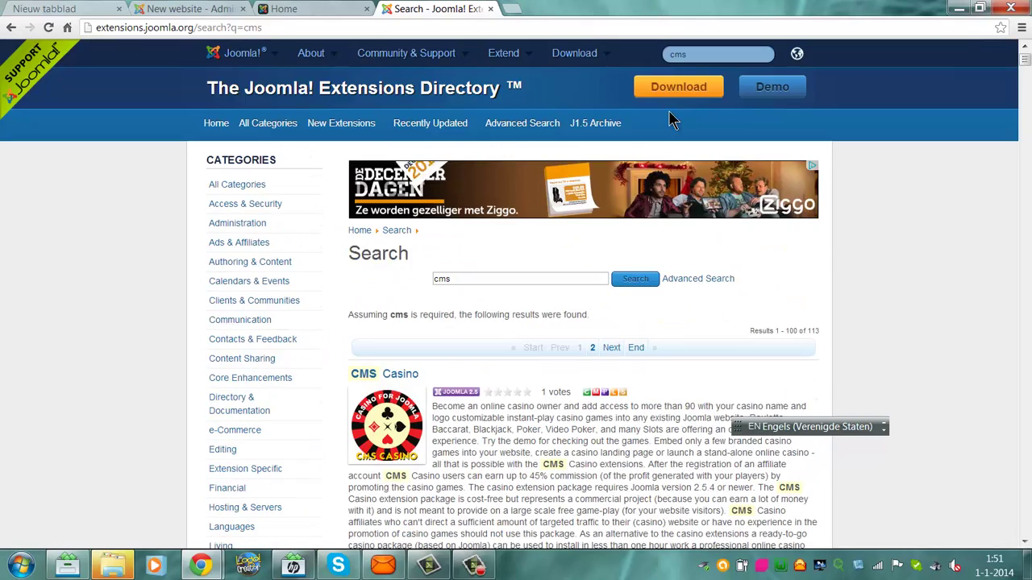
- Browse the Editing category and follow JCE's download link to its website's downloads page
click(222, 449)
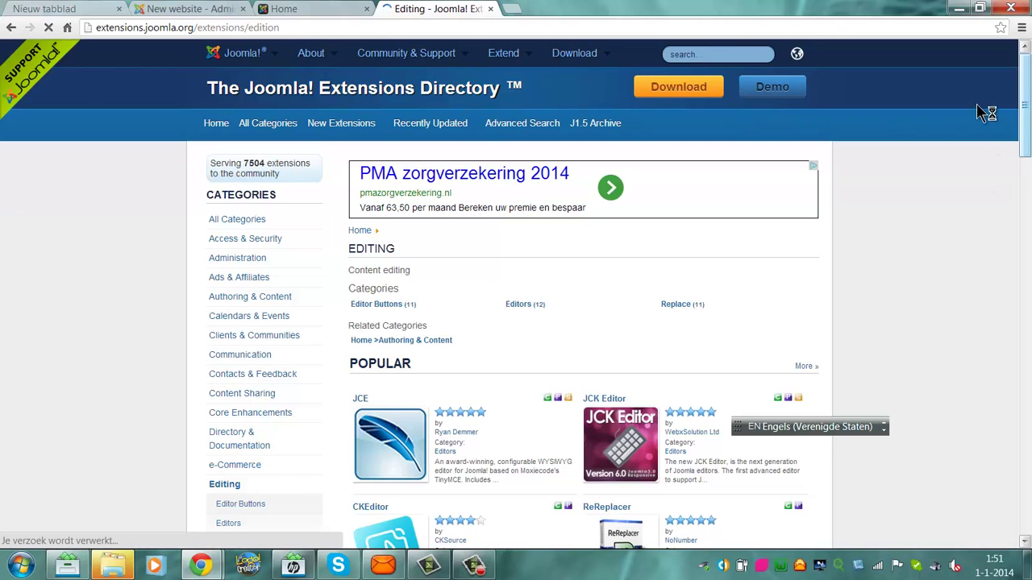
drag(1029, 74, 1028, 136)
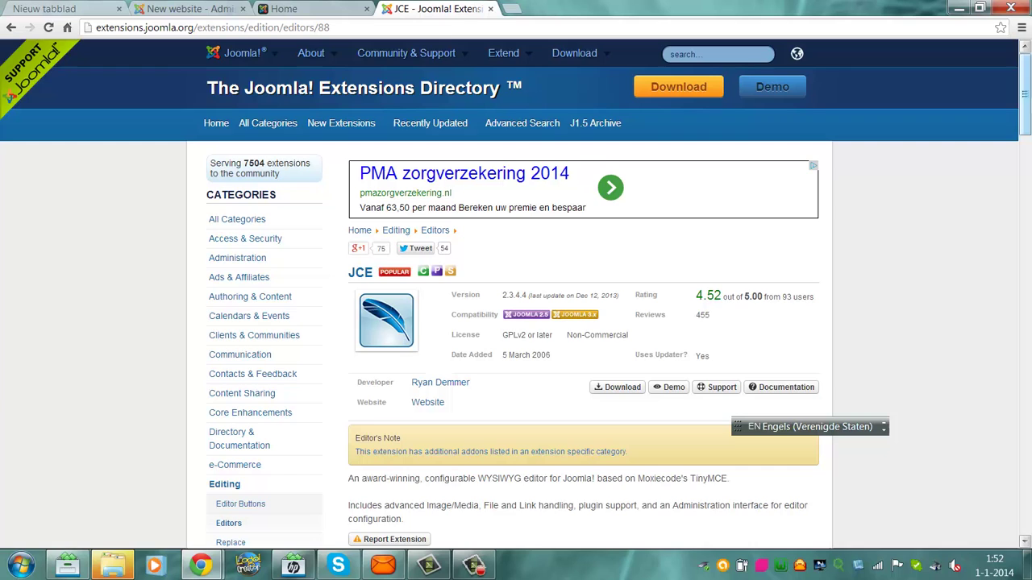
scroll(812, 137, down, 2)
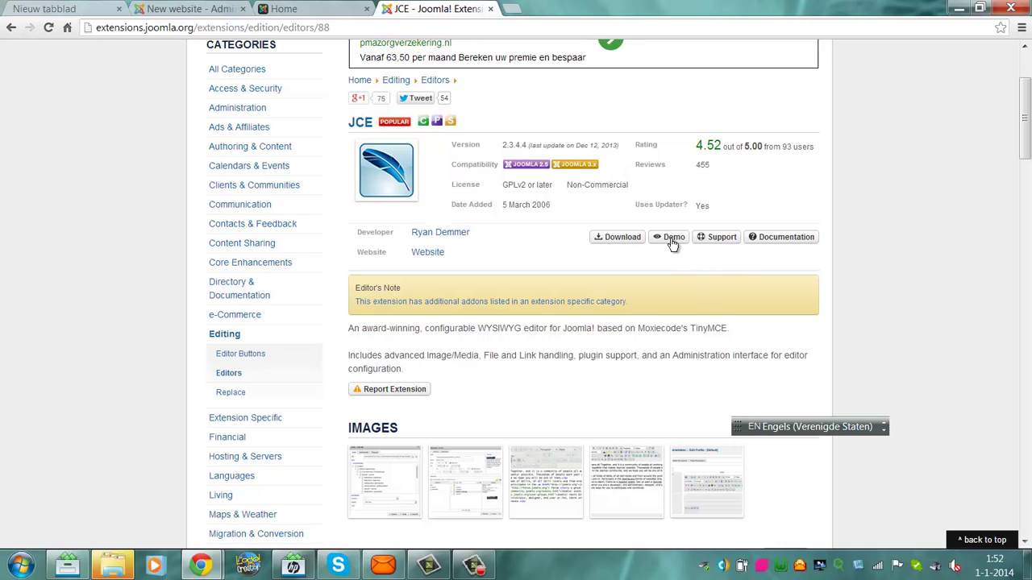
click(626, 243)
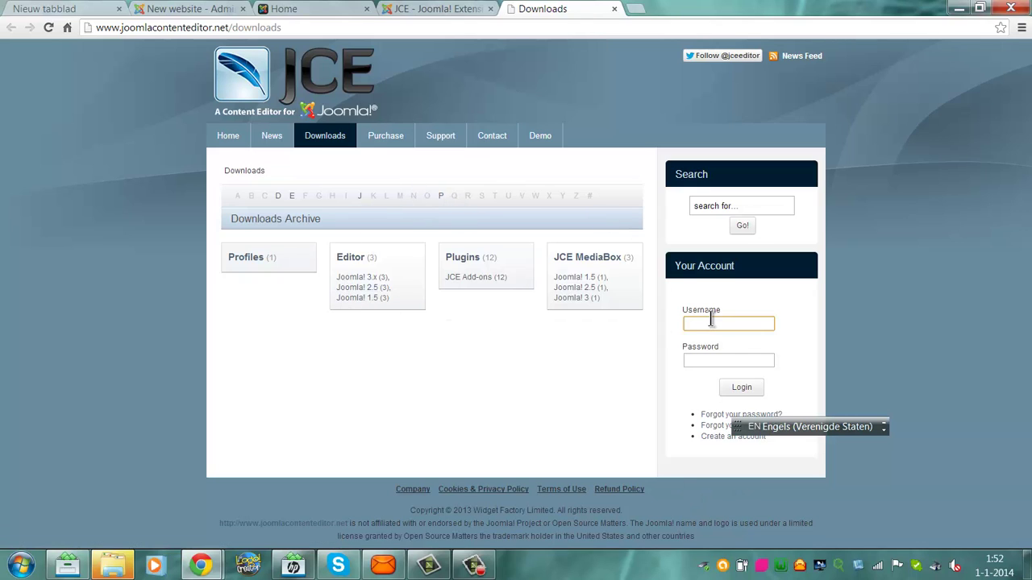
- Try logging in to the JCE site with a username and password
text(foreve)
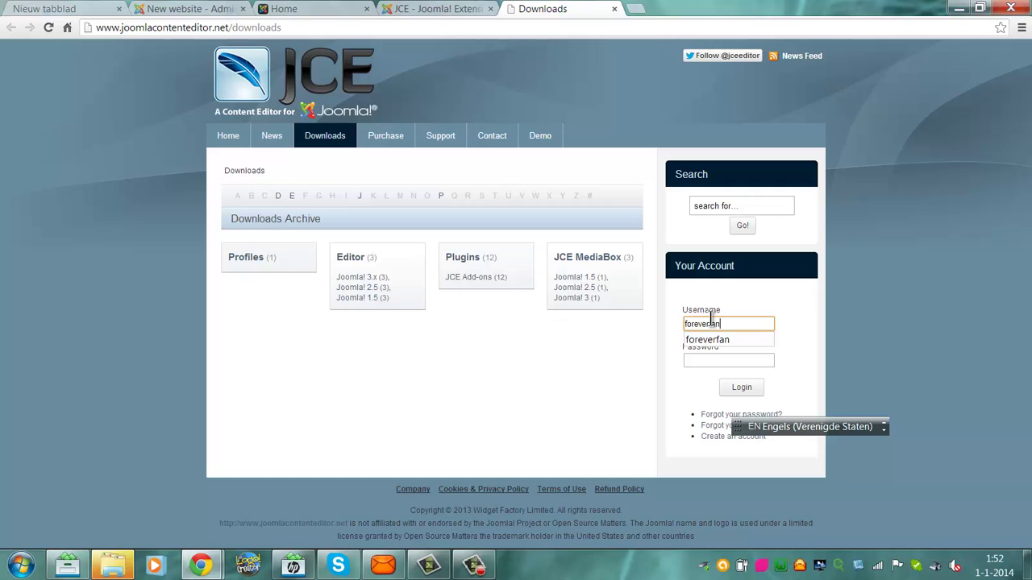
text(rfan)
key(Tab)
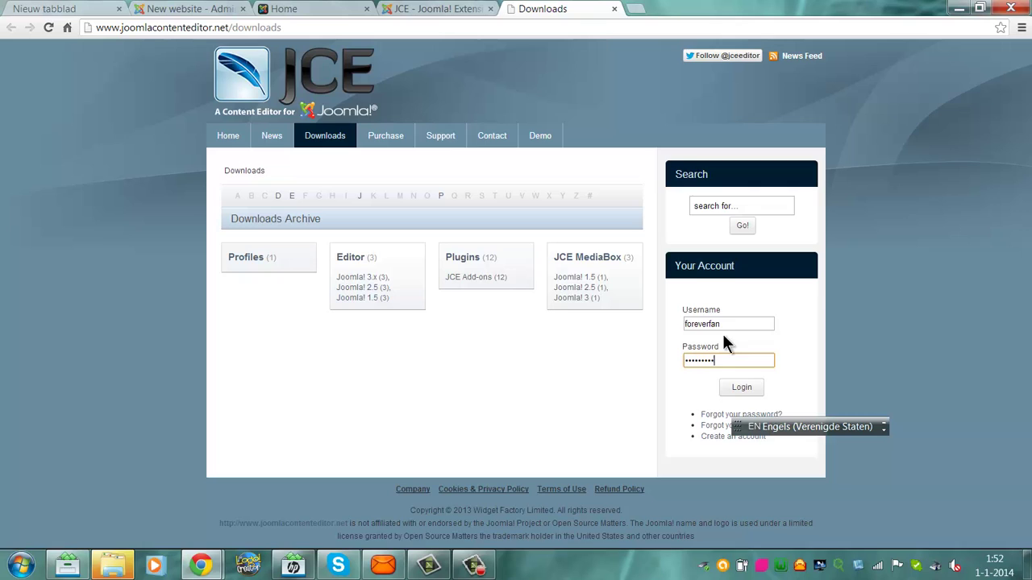
click(740, 387)
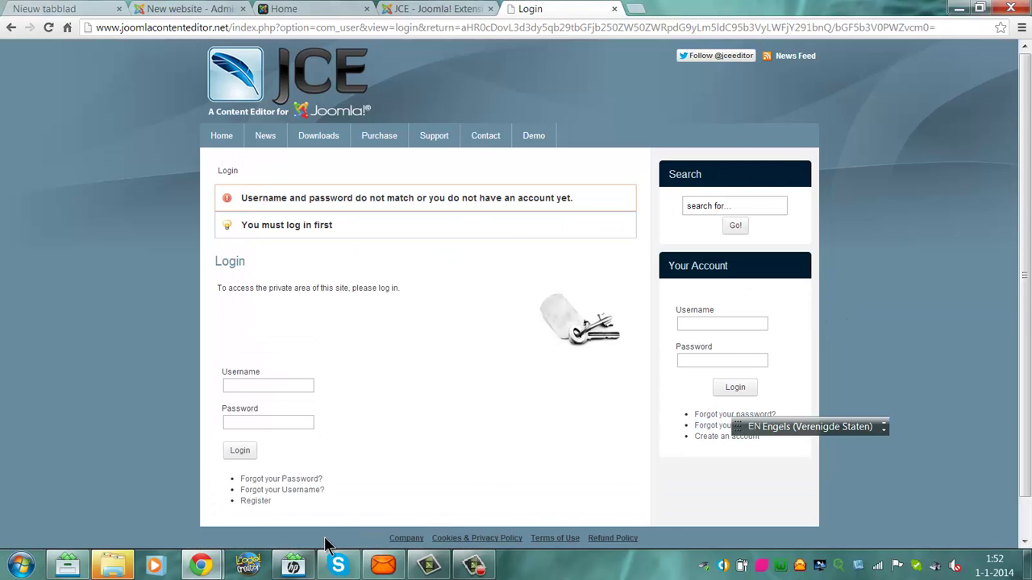
- Fill in the registration form's name, username, e-mail and password fields
click(258, 501)
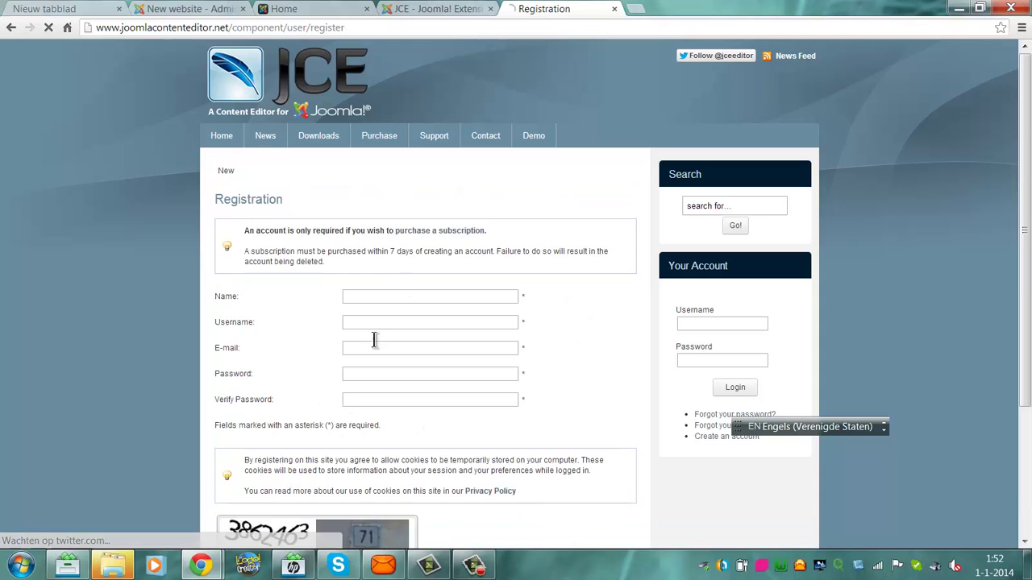
click(347, 298)
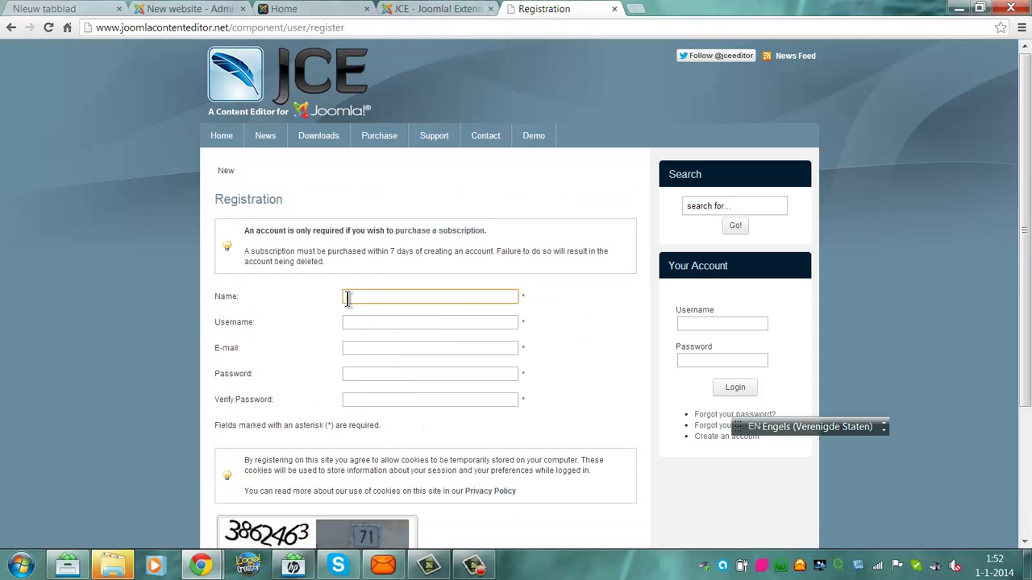
text(Linda)
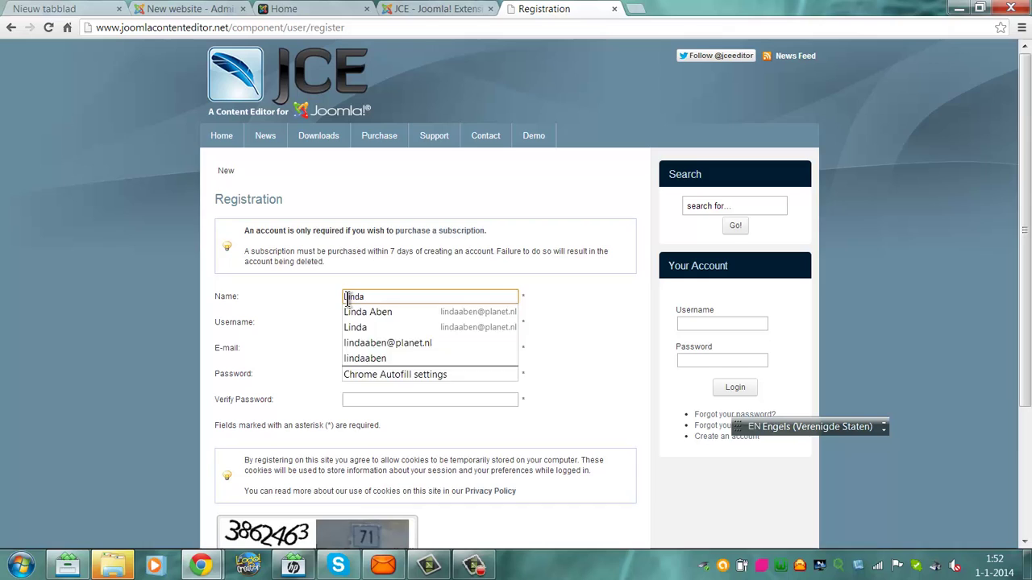
key(Tab)
text(f)
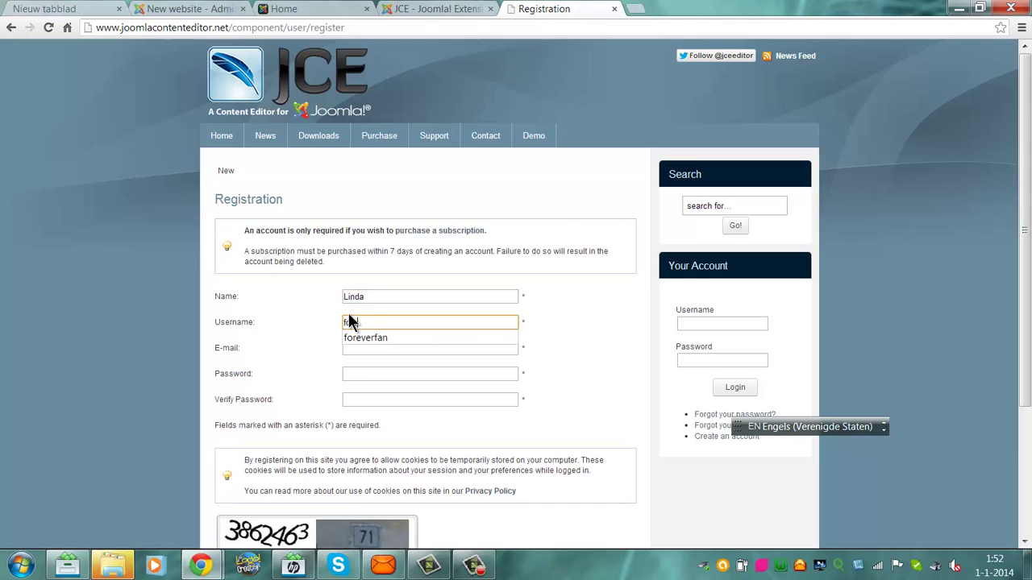
text(ore)
click(375, 338)
click(372, 349)
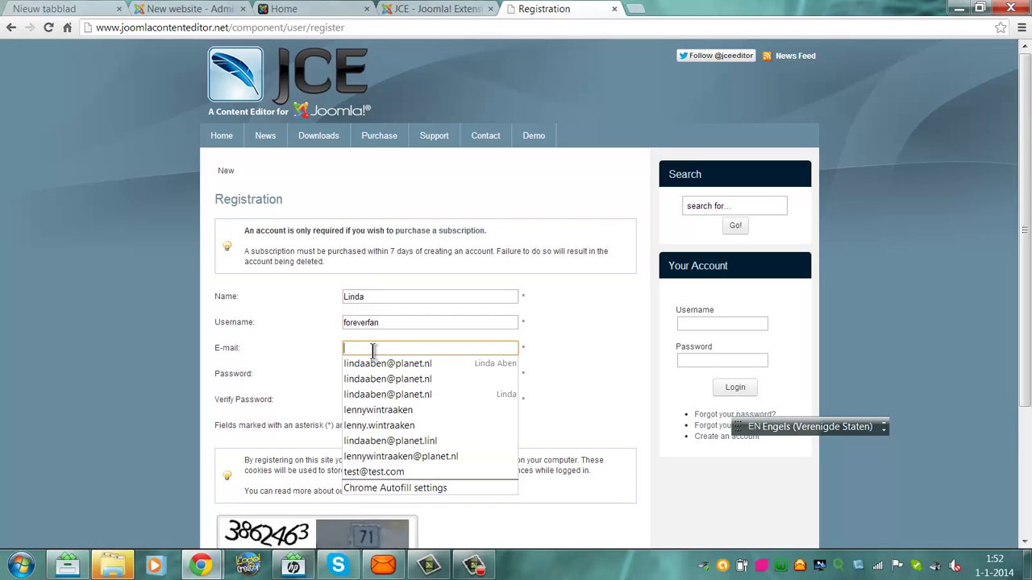
click(377, 364)
click(374, 373)
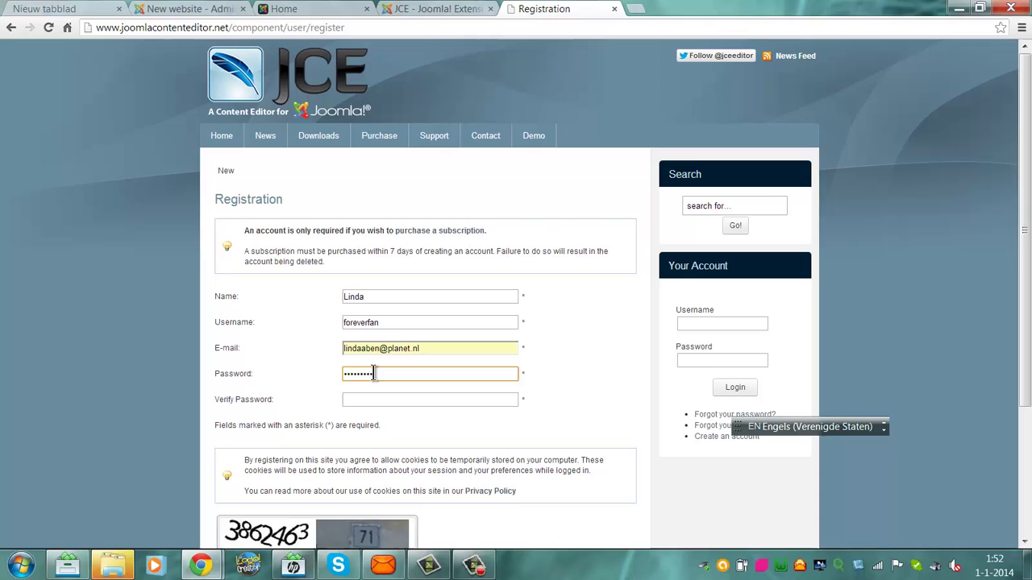
key(Tab)
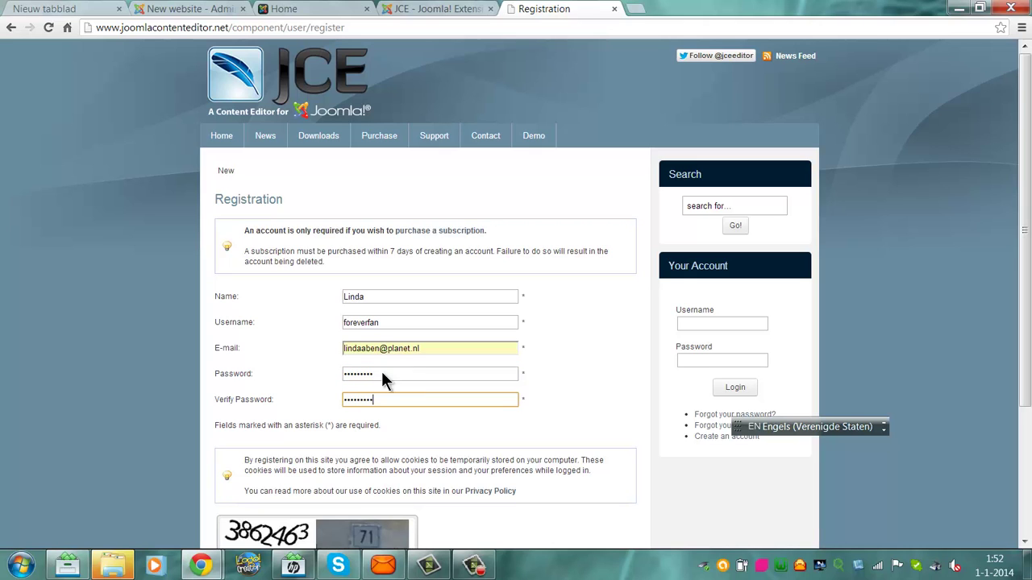
- Check the captcha's privacy terms, enter the captcha text and submit the registration
scroll(383, 378, down, 3)
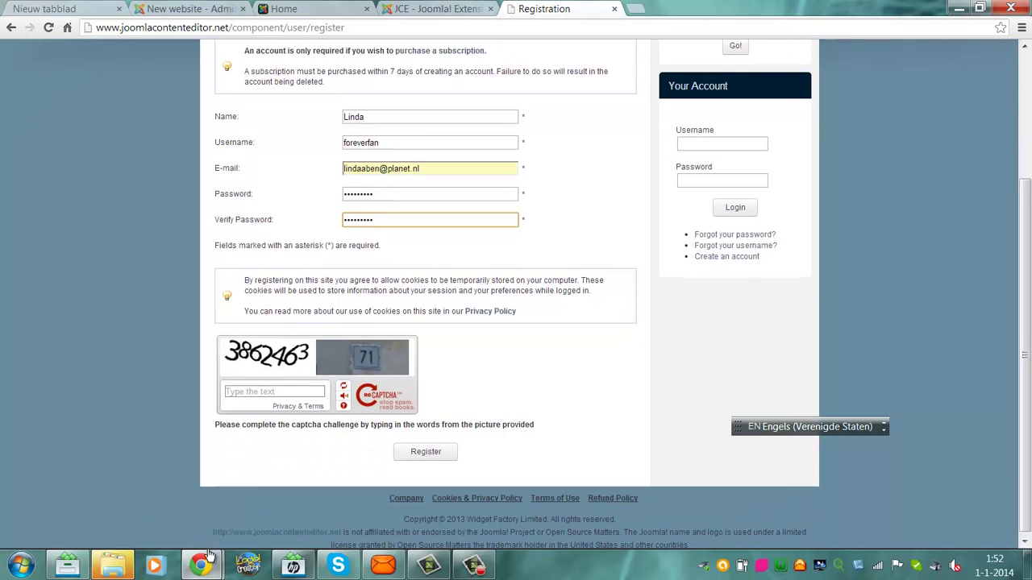
click(277, 406)
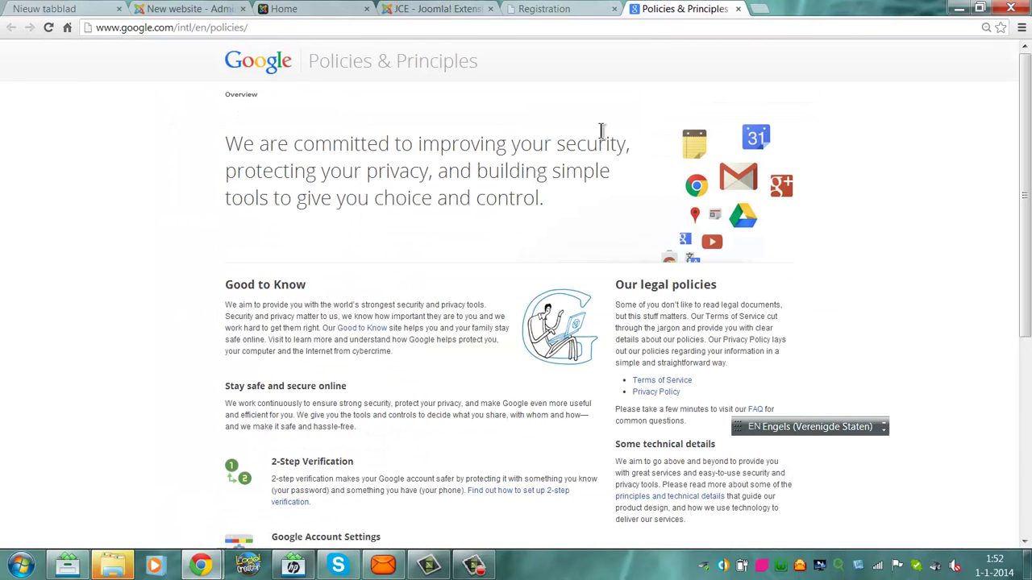
click(738, 9)
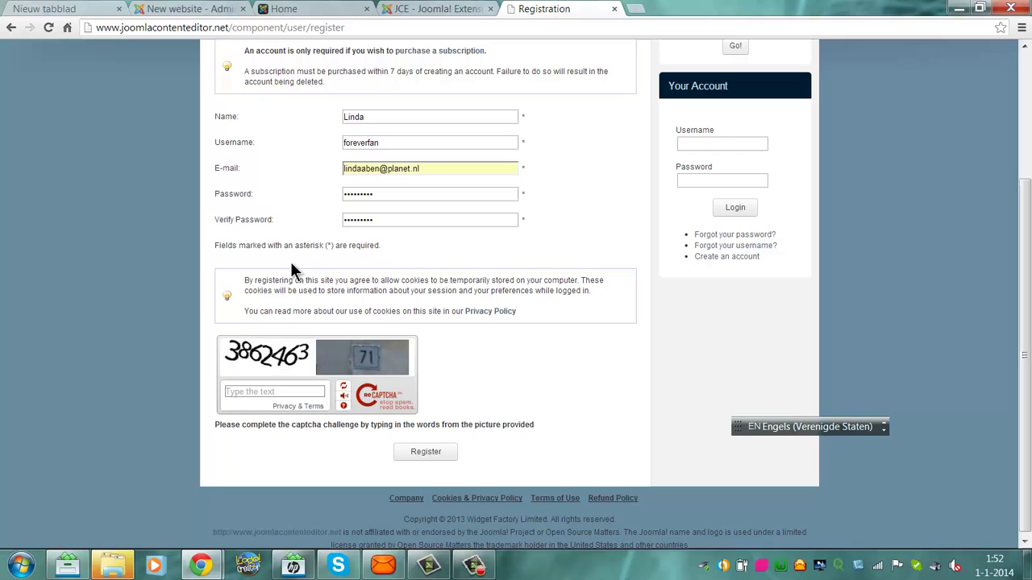
click(243, 391)
click(427, 453)
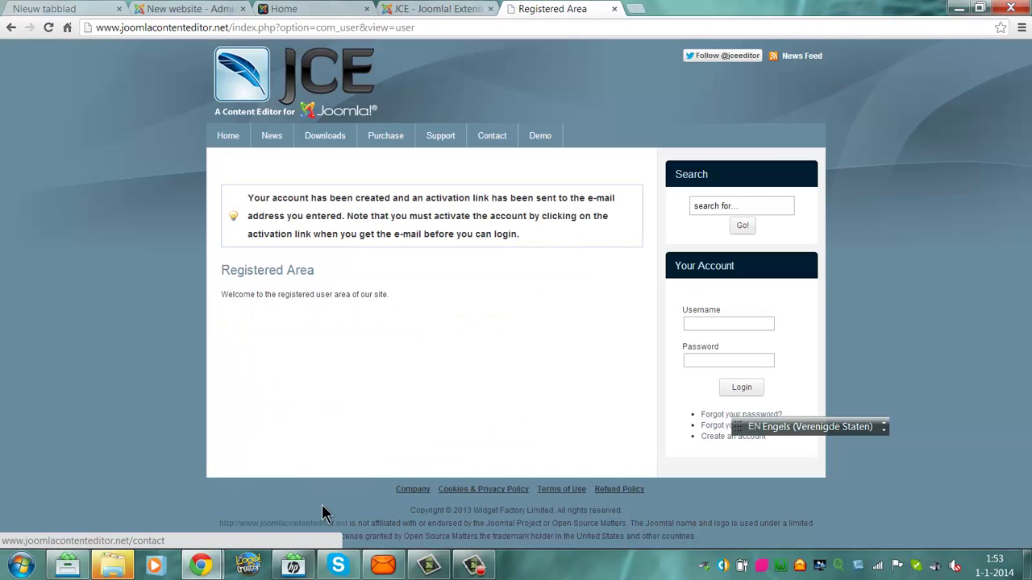
- Fetch new mail in IncrediMail and follow the activation link in the JCE account message
click(378, 566)
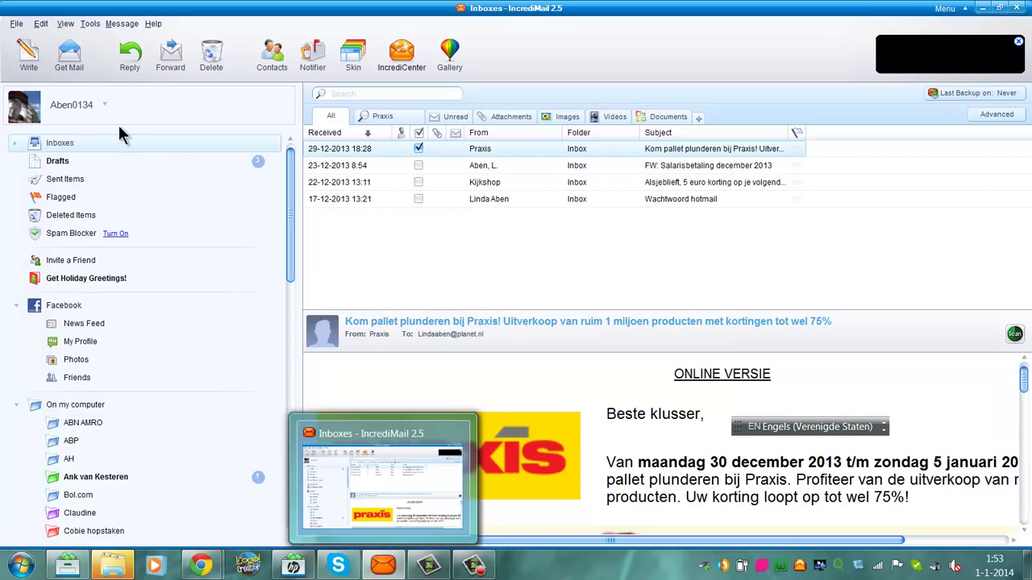
click(69, 52)
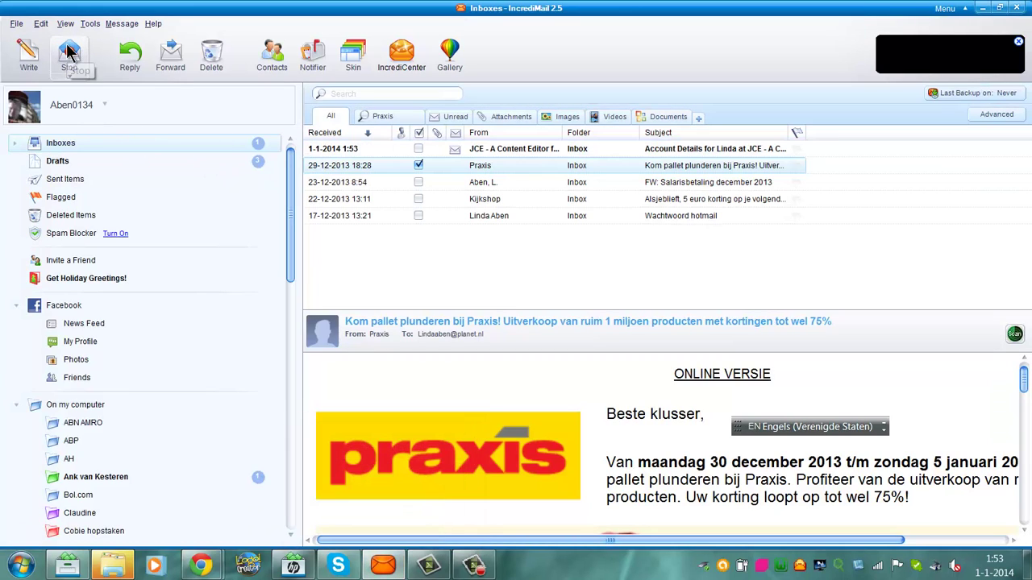
click(334, 149)
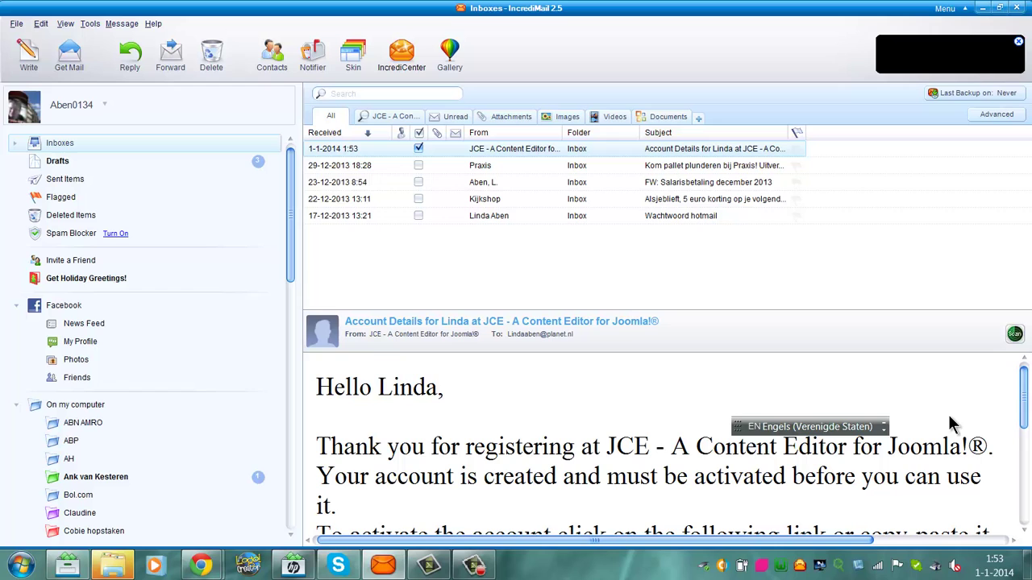
scroll(948, 419, down, 5)
scroll(669, 443, down, 2)
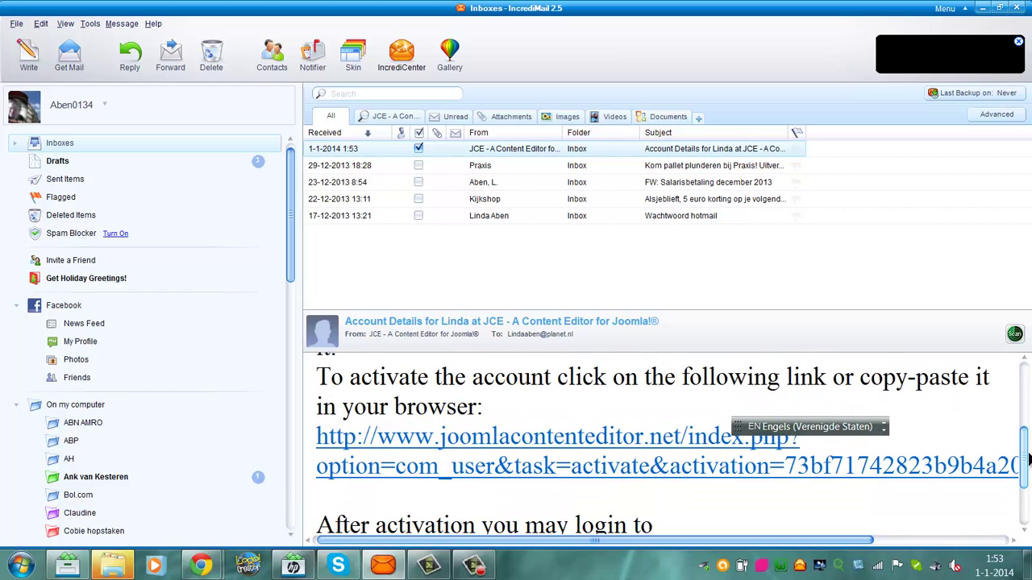
click(642, 475)
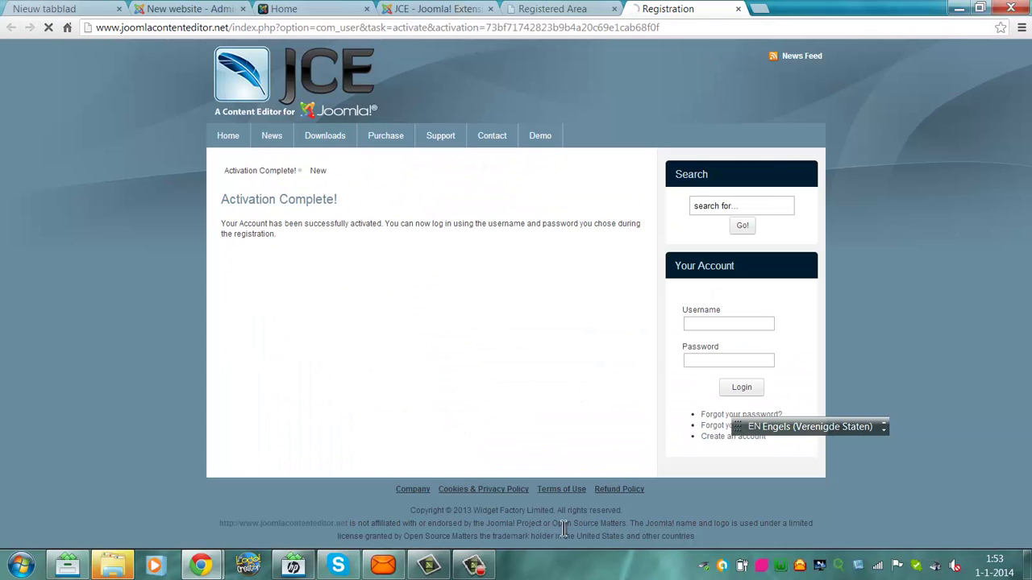
- Log in to the newly activated JCE account with the saved username and password
click(702, 325)
click(702, 325)
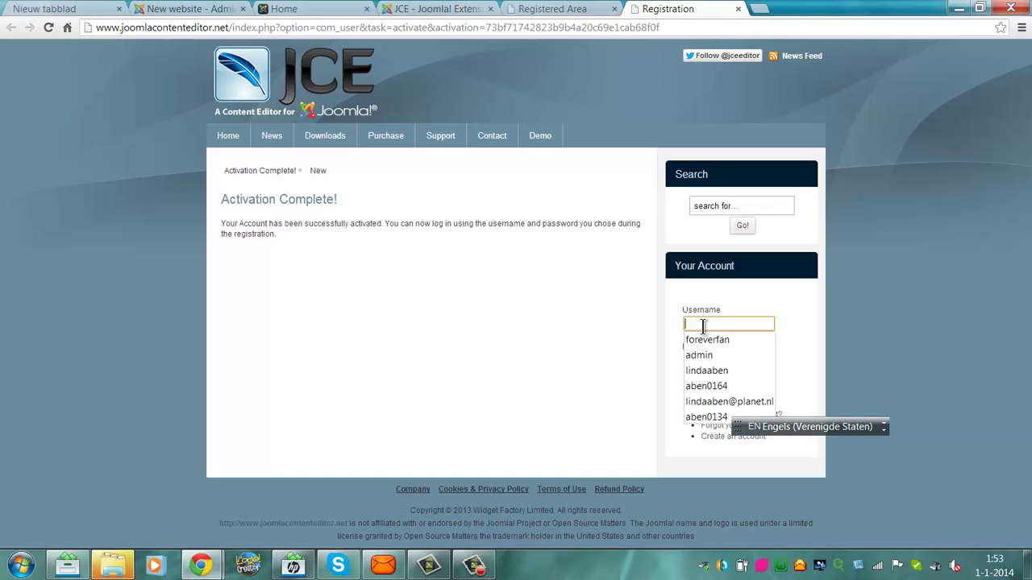
click(698, 338)
click(702, 361)
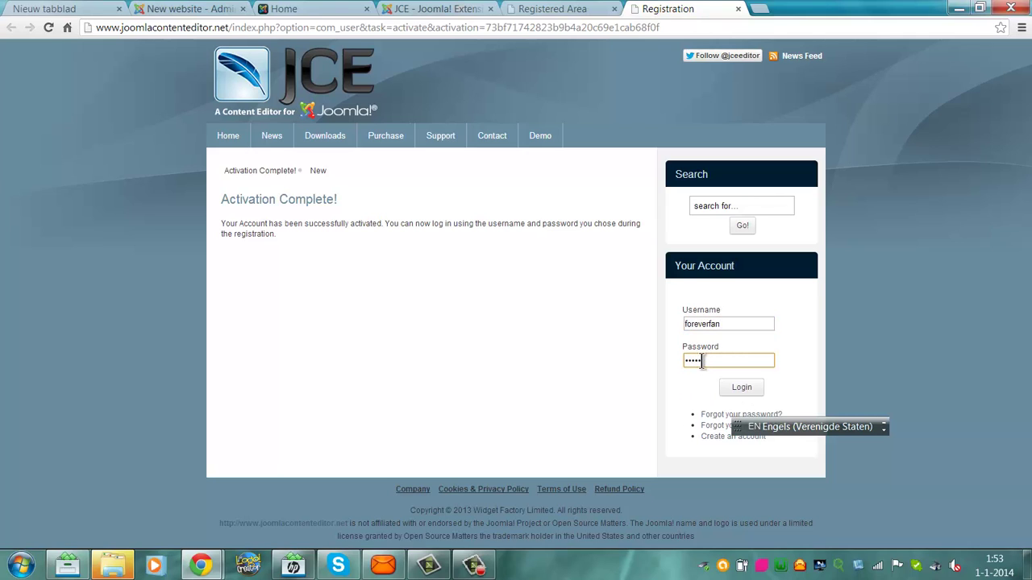
text(•••••••••)
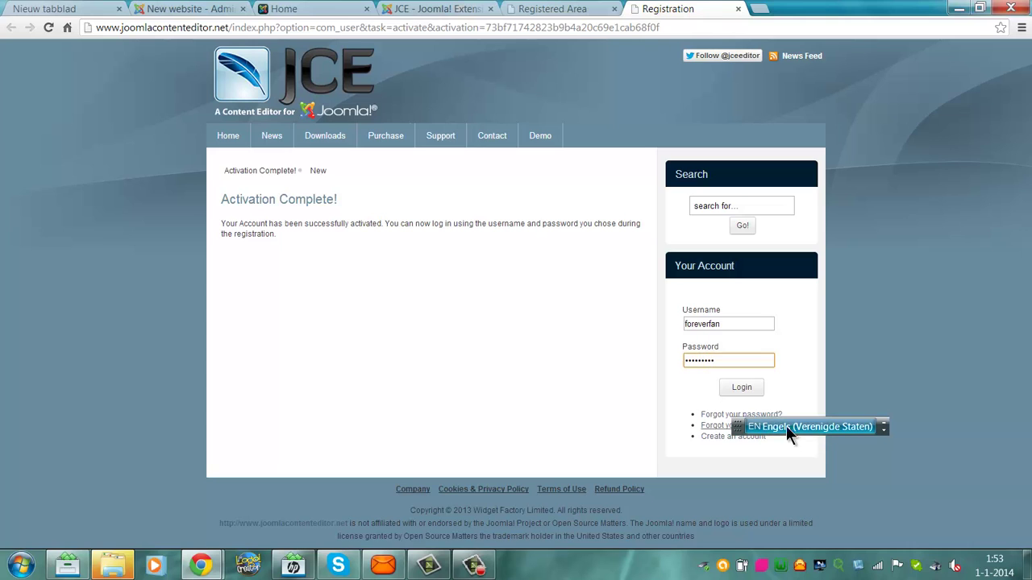
click(744, 388)
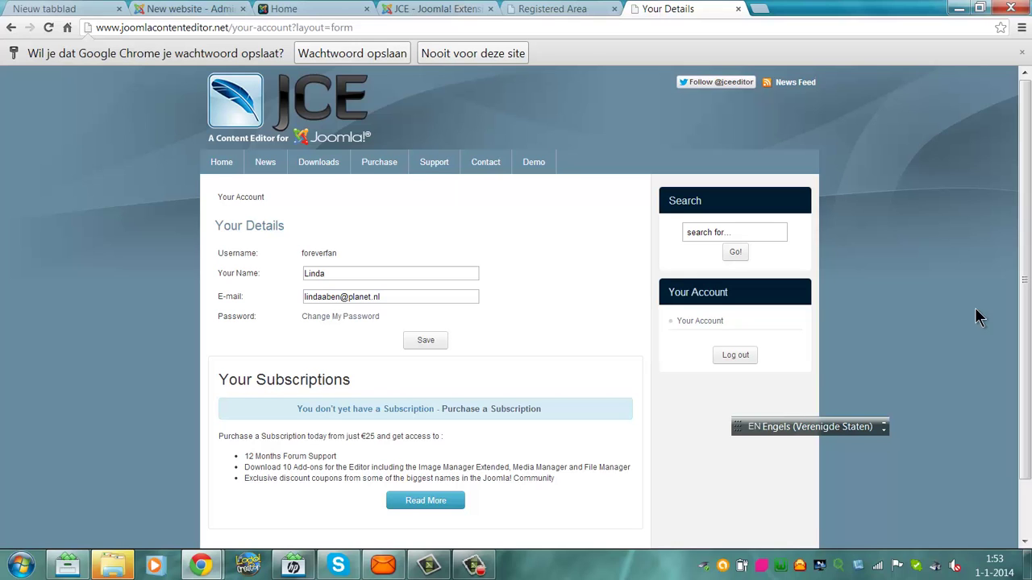
- Download JCE 2.3.4.4 (com_jce_2344.zip) from the Joomla 3.x editor downloads, then open and close the archive
scroll(527, 296, down, 1)
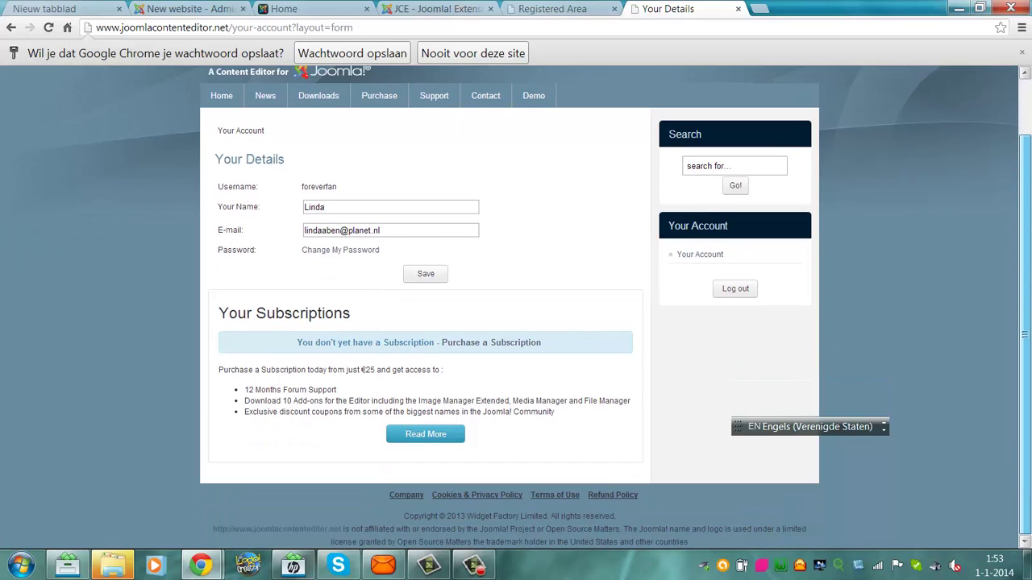
scroll(1004, 202, up, 1)
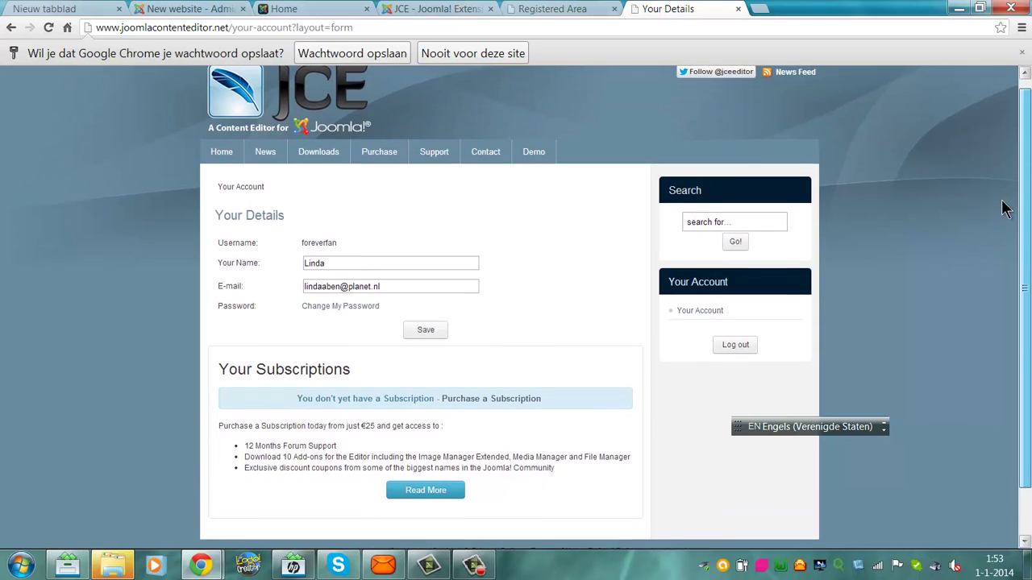
click(318, 162)
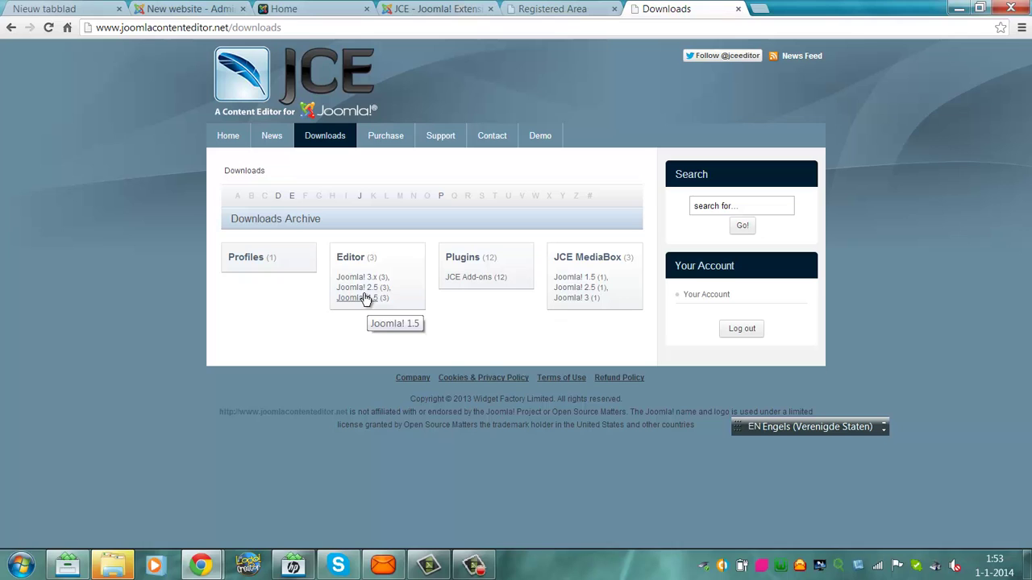
click(352, 277)
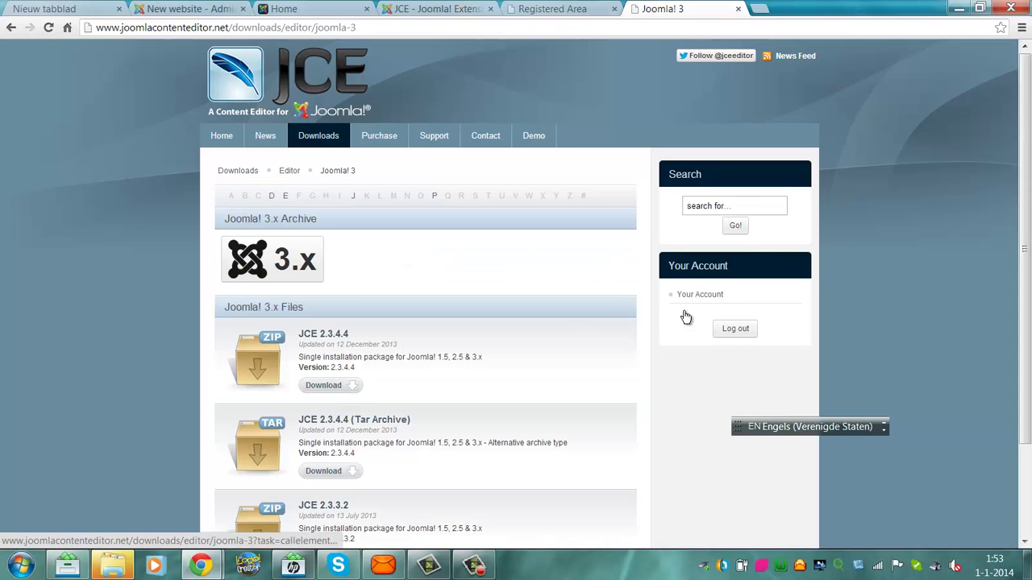
scroll(1028, 175, down, 1)
scroll(1028, 175, down, 1)
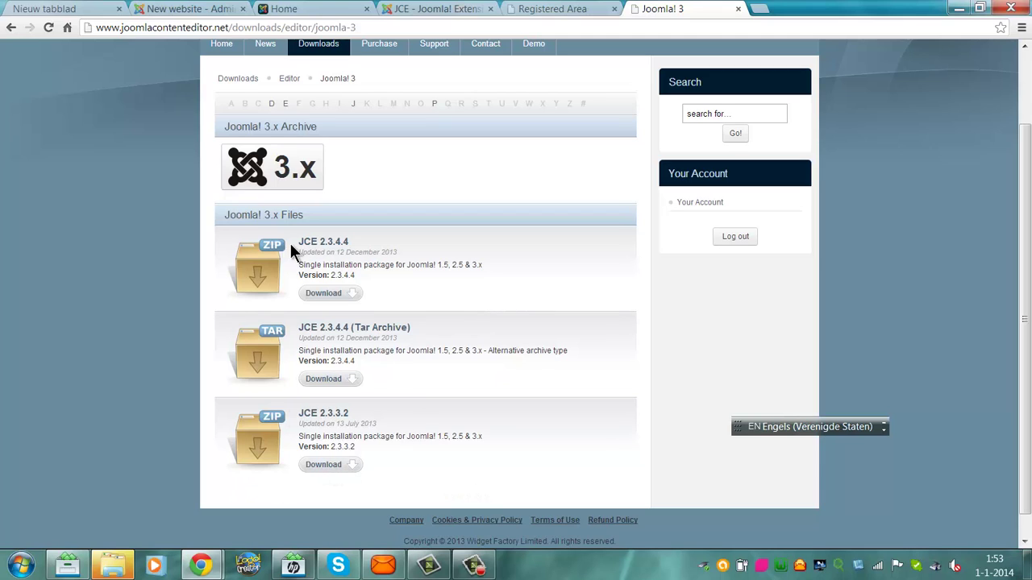
click(326, 292)
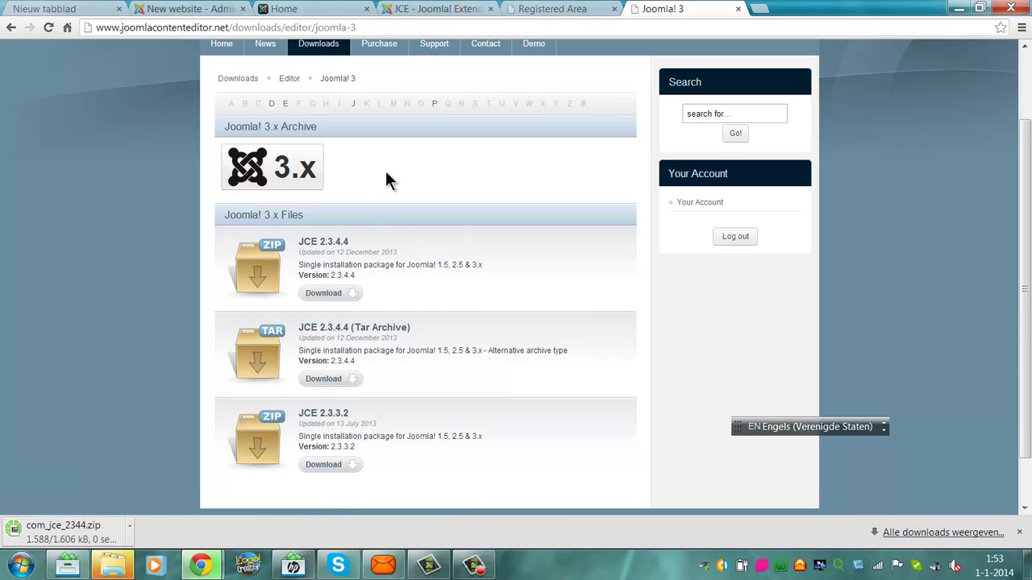
click(57, 532)
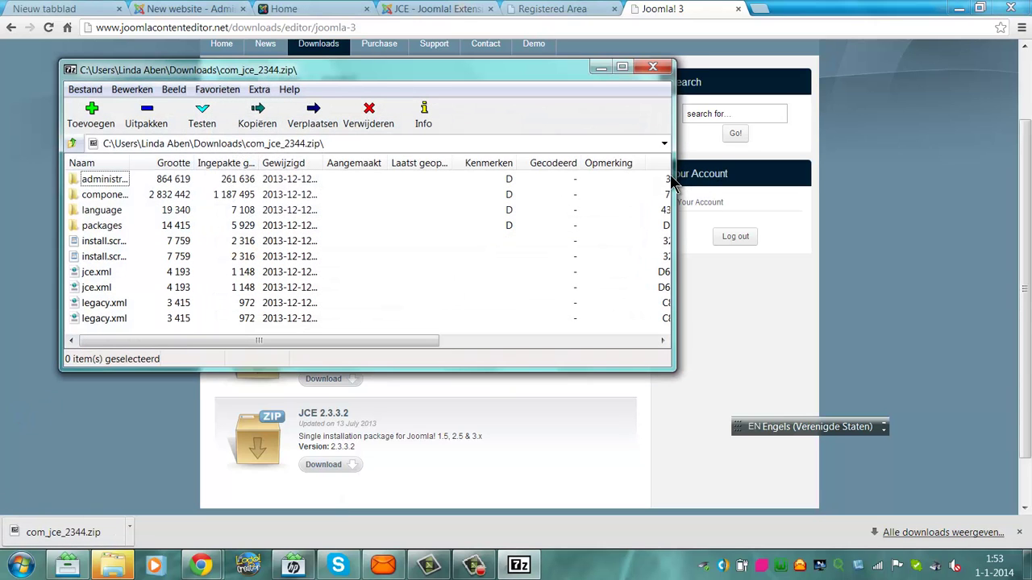
click(653, 66)
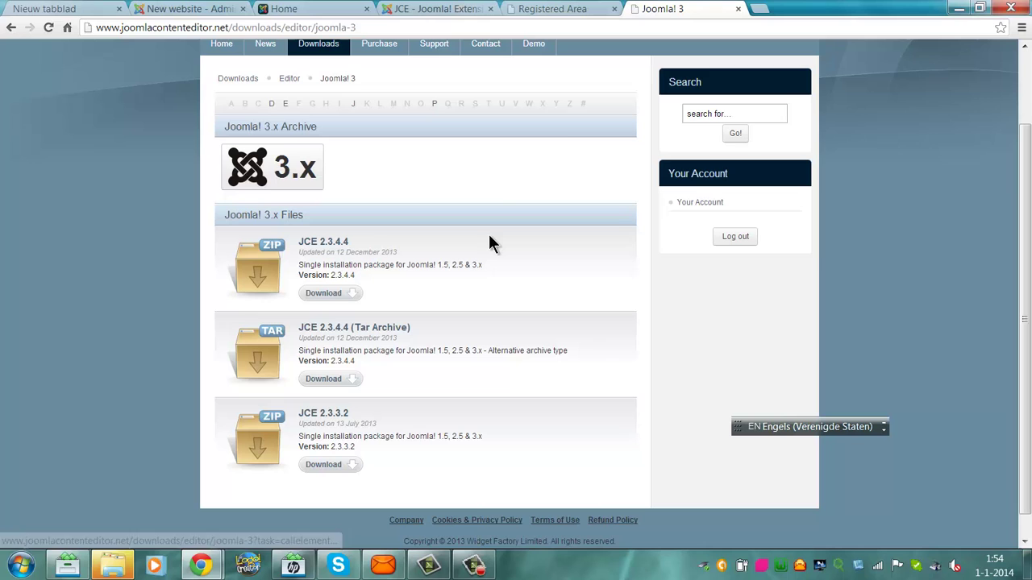
- Return to the Joomla administrator tab and go to Extensions > Extension Manager
click(464, 10)
click(321, 8)
click(192, 8)
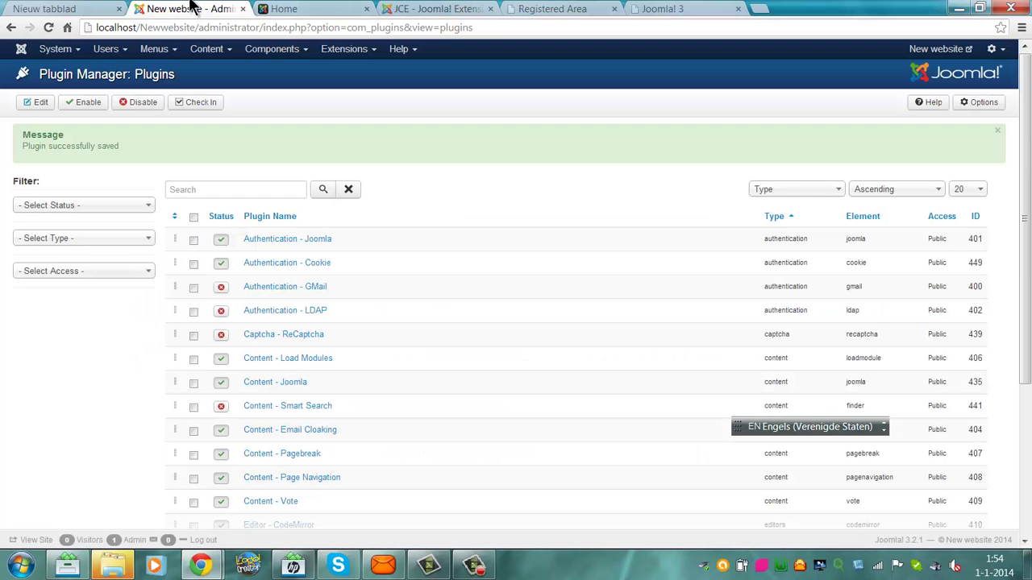
click(343, 50)
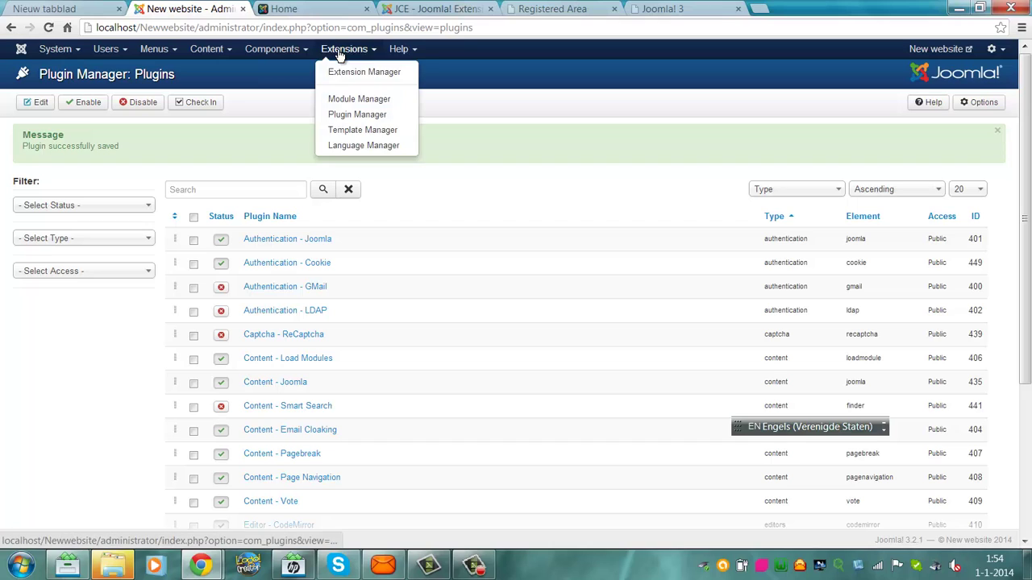
click(348, 75)
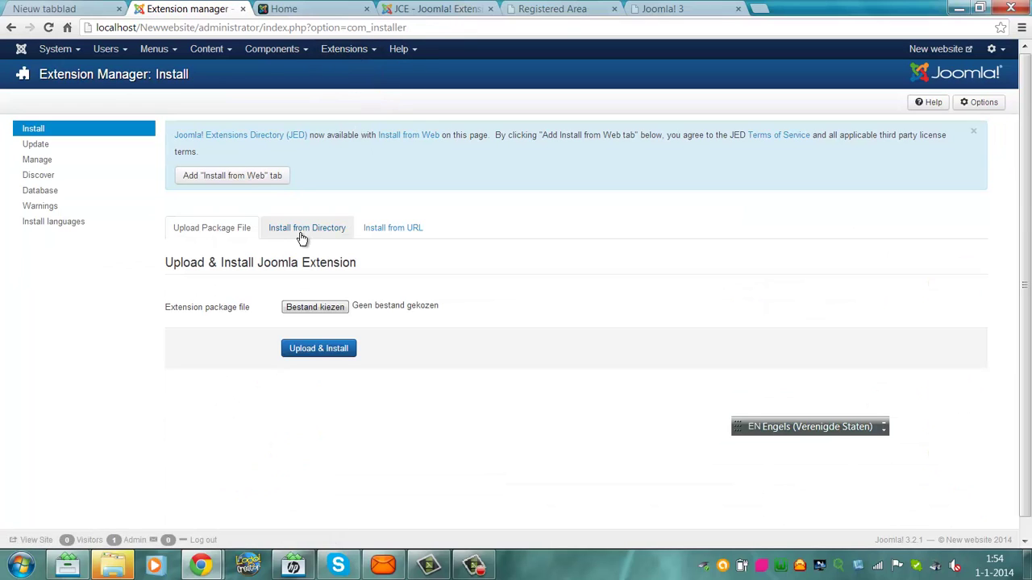
- Choose com_jce_2344.zip from the Downloads folder and upload and install it
click(314, 305)
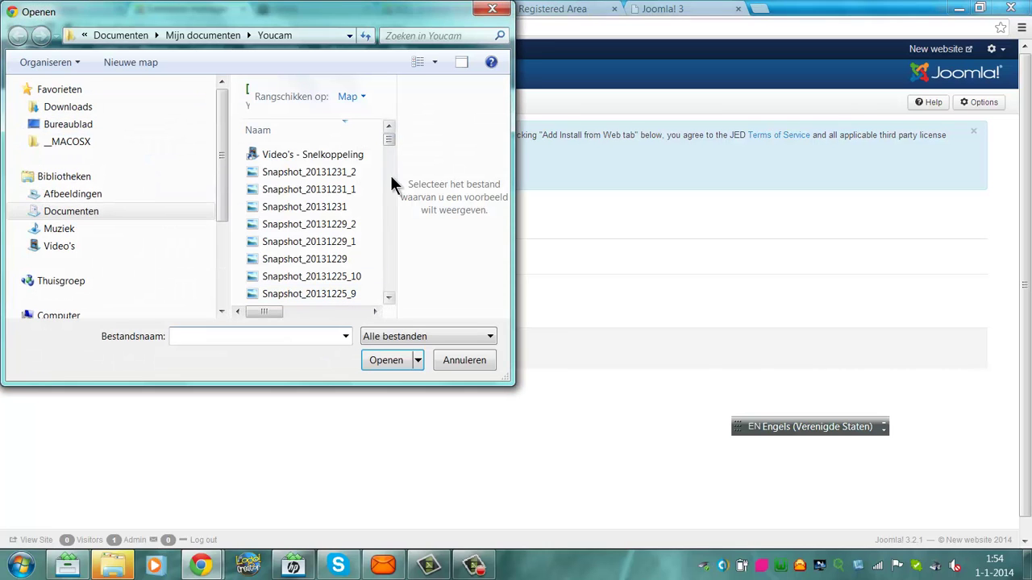
click(69, 113)
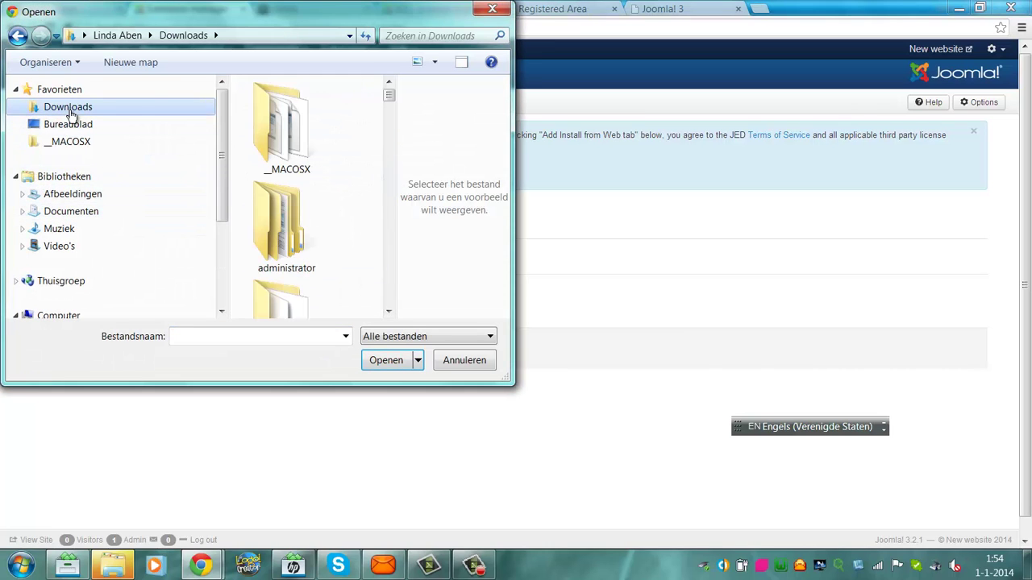
drag(390, 94, 396, 180)
click(296, 146)
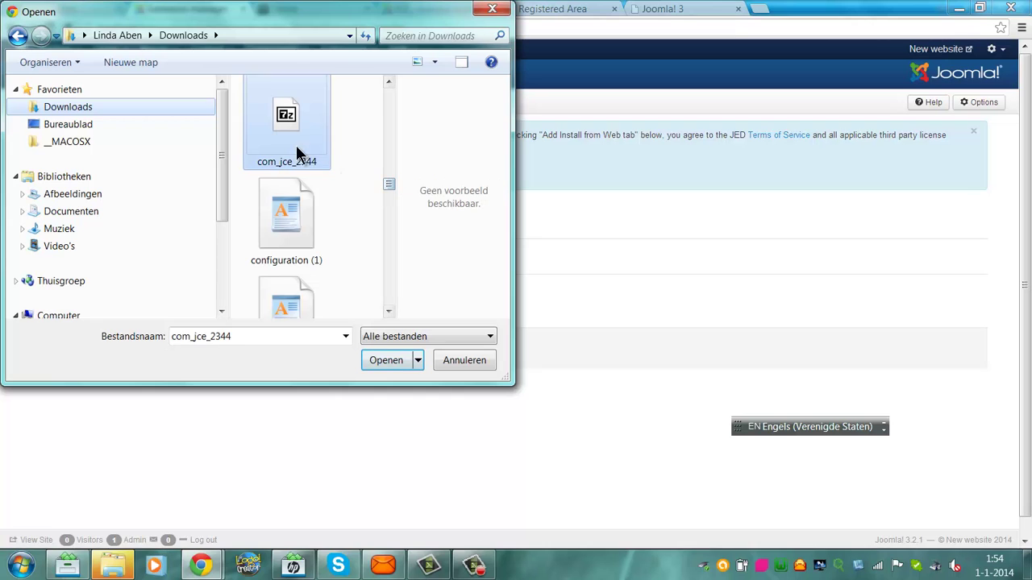
click(389, 361)
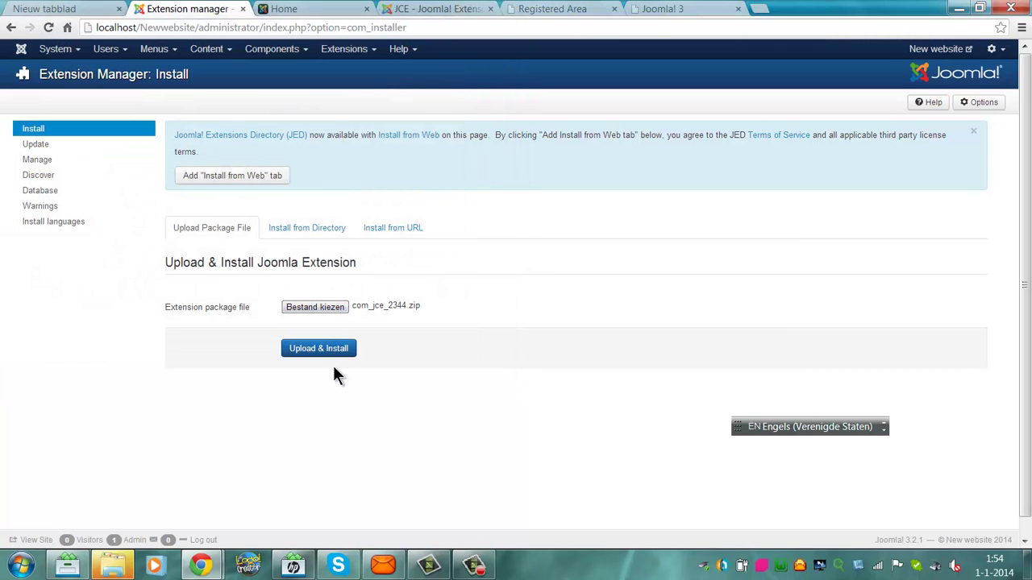
click(318, 353)
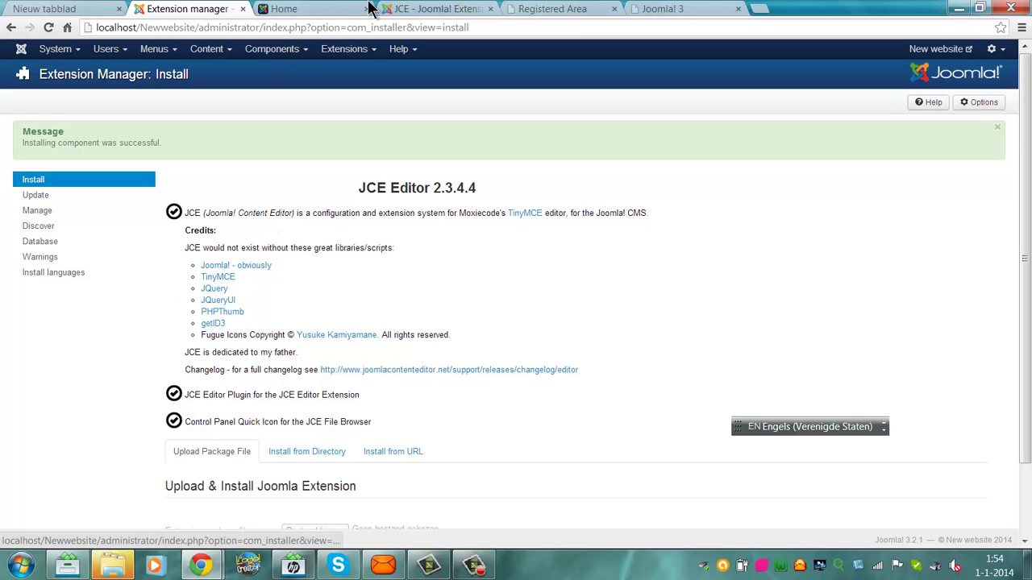
- Go to the Control Panel, confirm the new JCE File Browser shortcut, and open Global Configuration
click(344, 48)
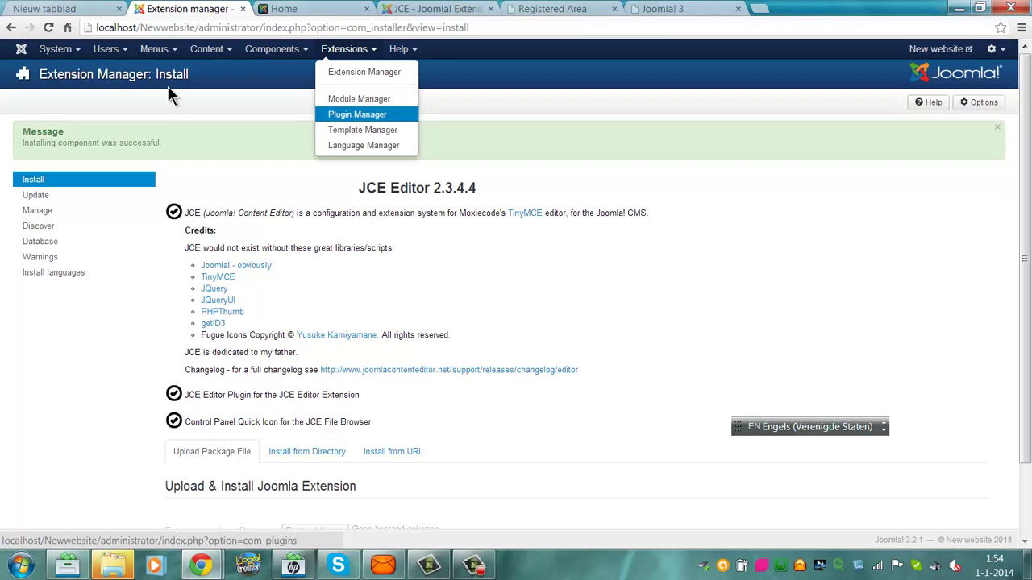
mouse_move(45, 53)
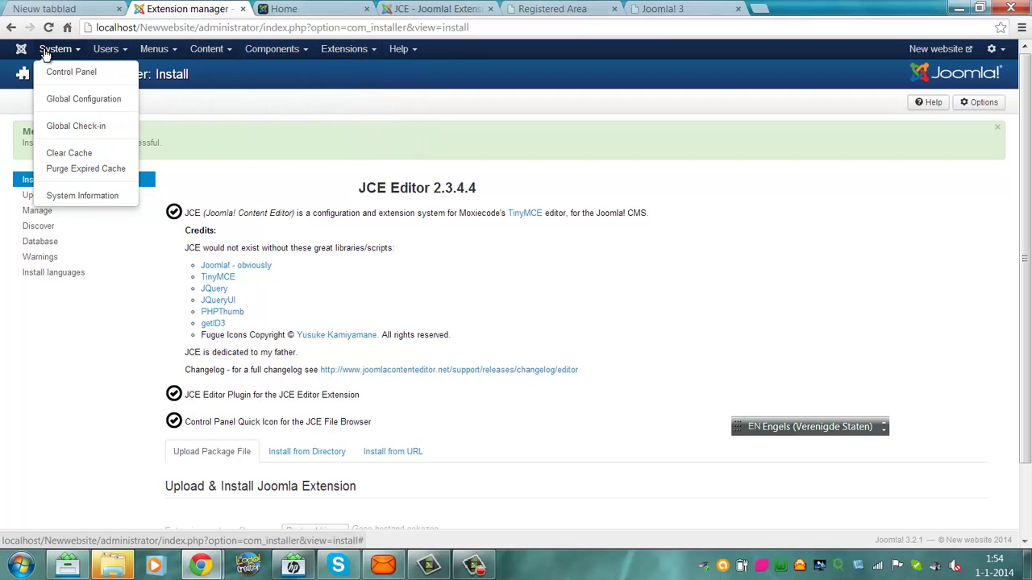
click(54, 74)
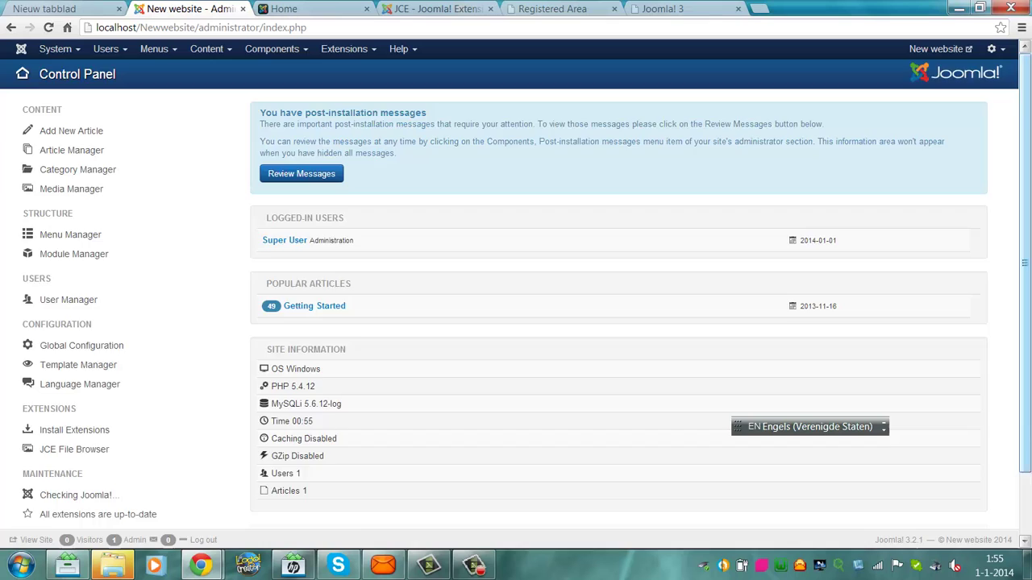
scroll(564, 202, down, 2)
drag(1027, 278, 1024, 230)
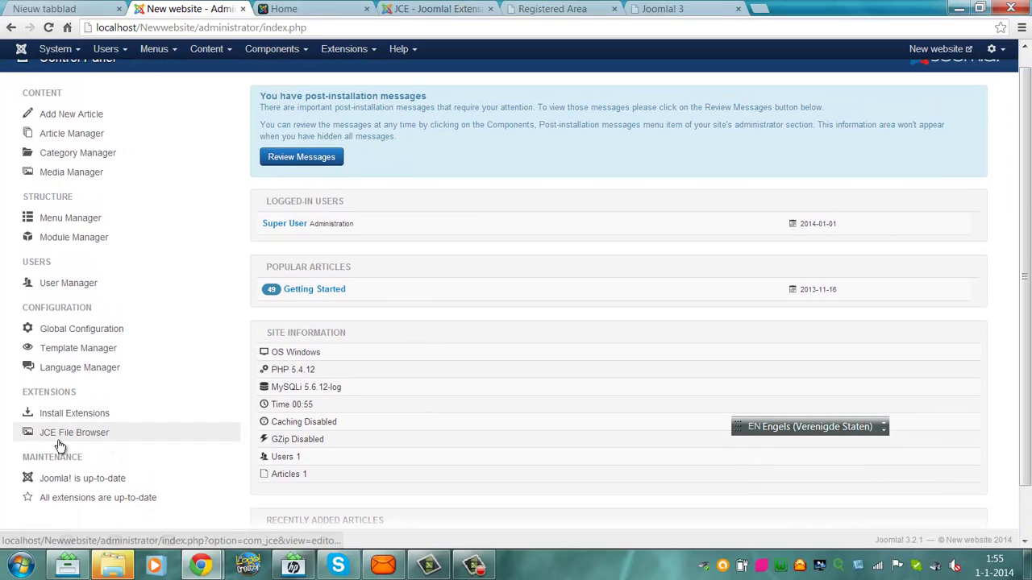
click(87, 328)
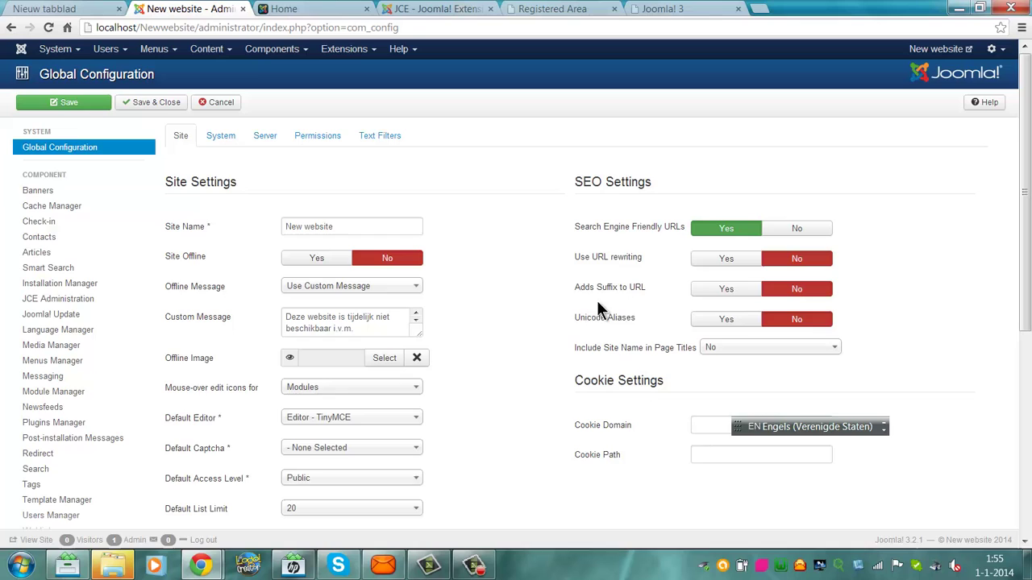
- Choose Editor - JCE as the Default Editor and save and close Global Configuration
scroll(596, 300, down, 2)
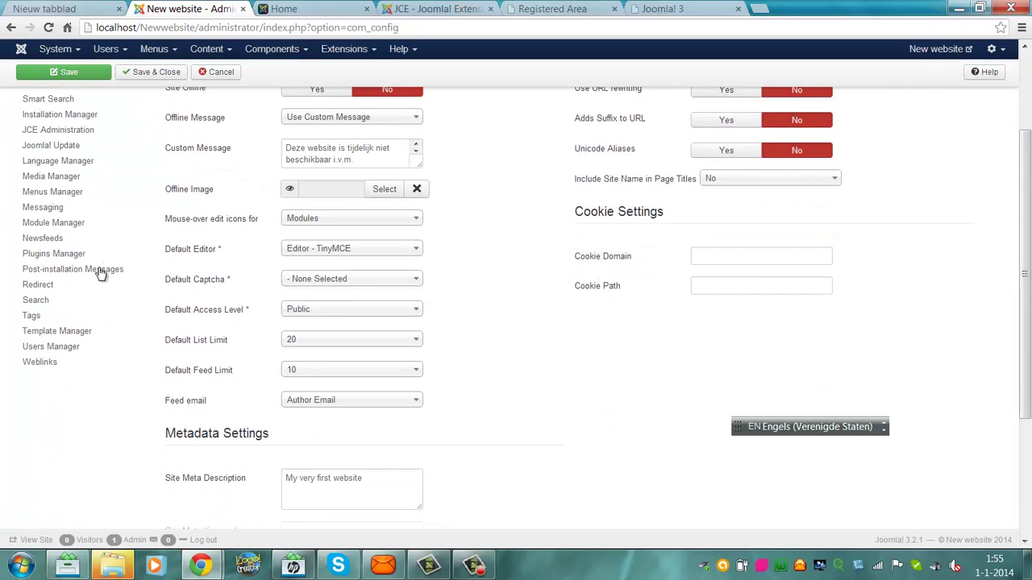
mouse_move(190, 255)
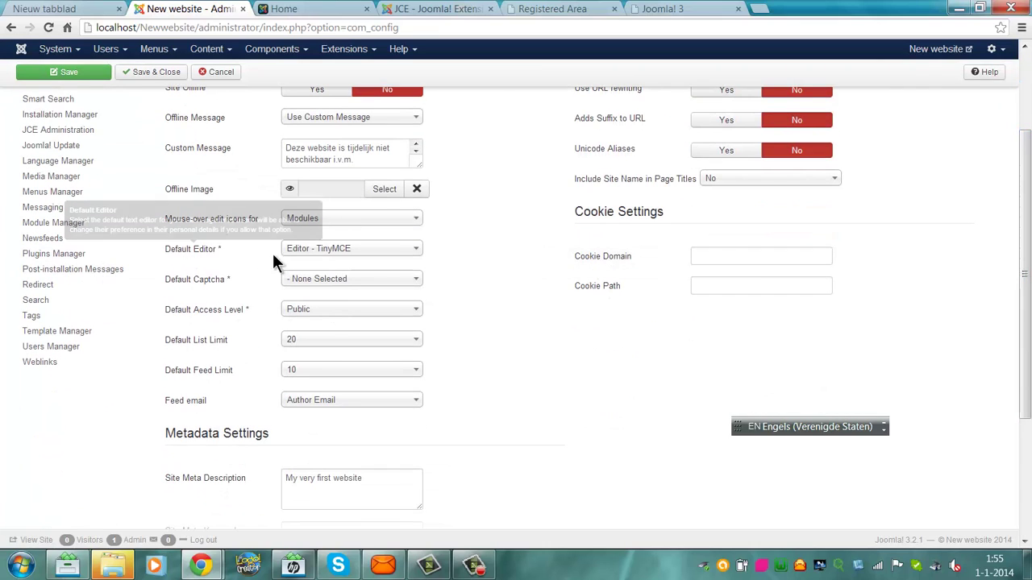
click(357, 253)
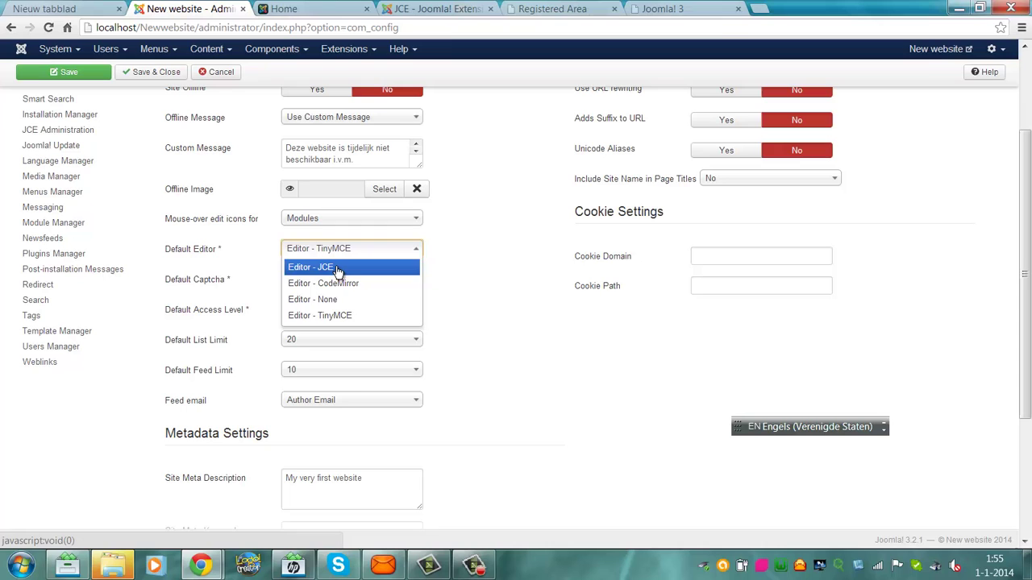
click(339, 269)
scroll(1017, 272, up, 3)
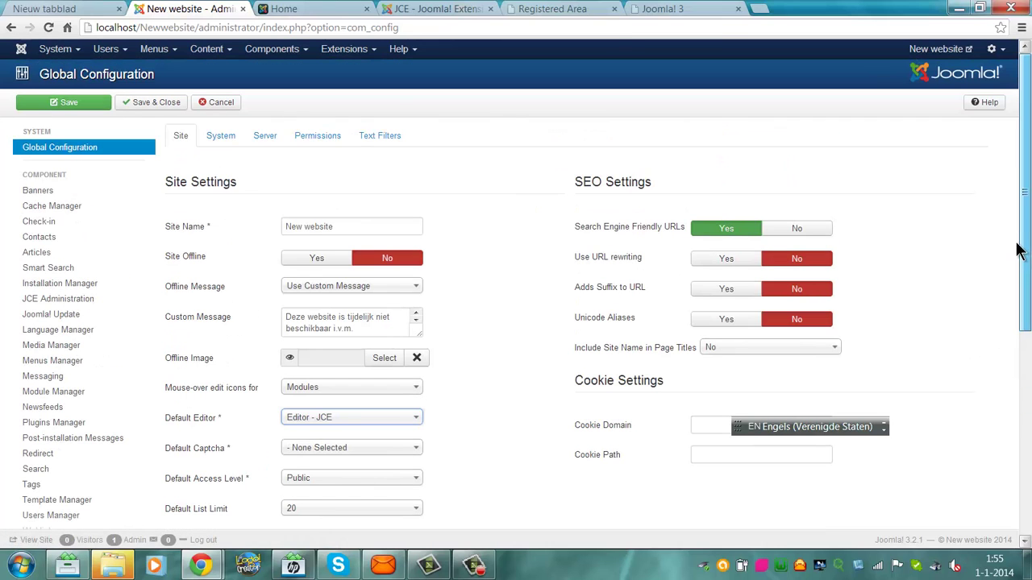
click(150, 109)
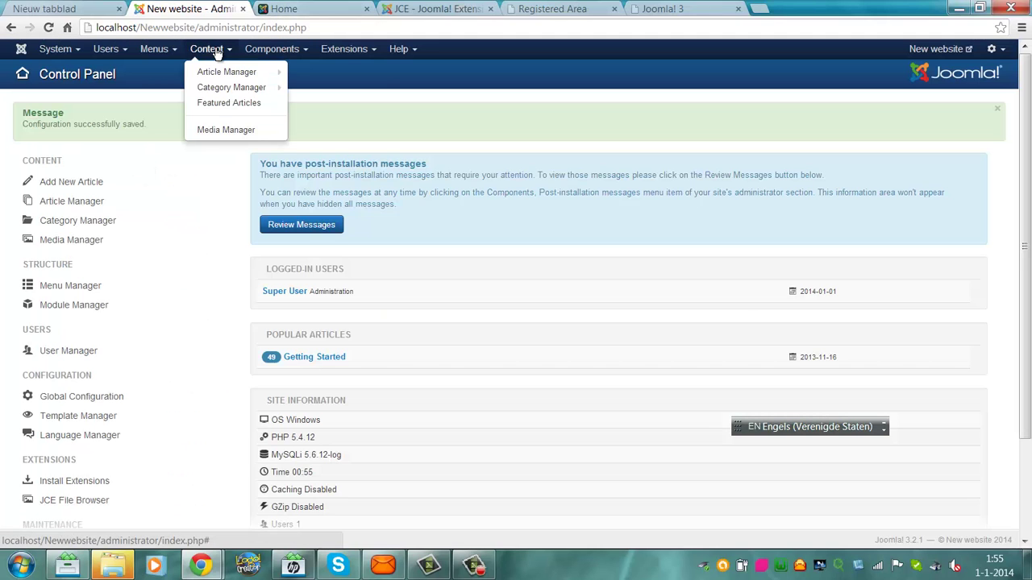
- Open the Getting Started article in the Article Manager and try JCE's Character Map
click(224, 72)
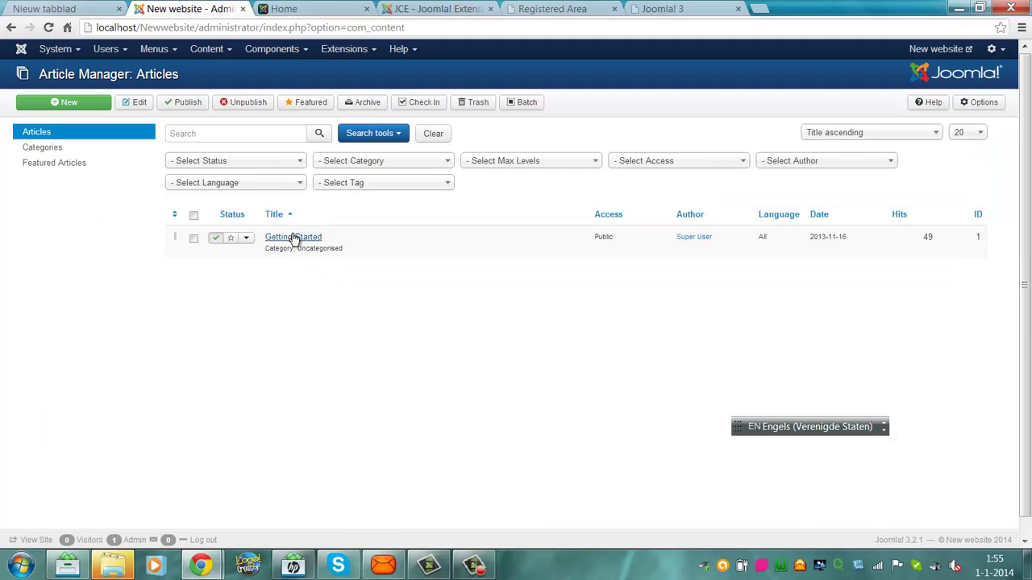
click(293, 237)
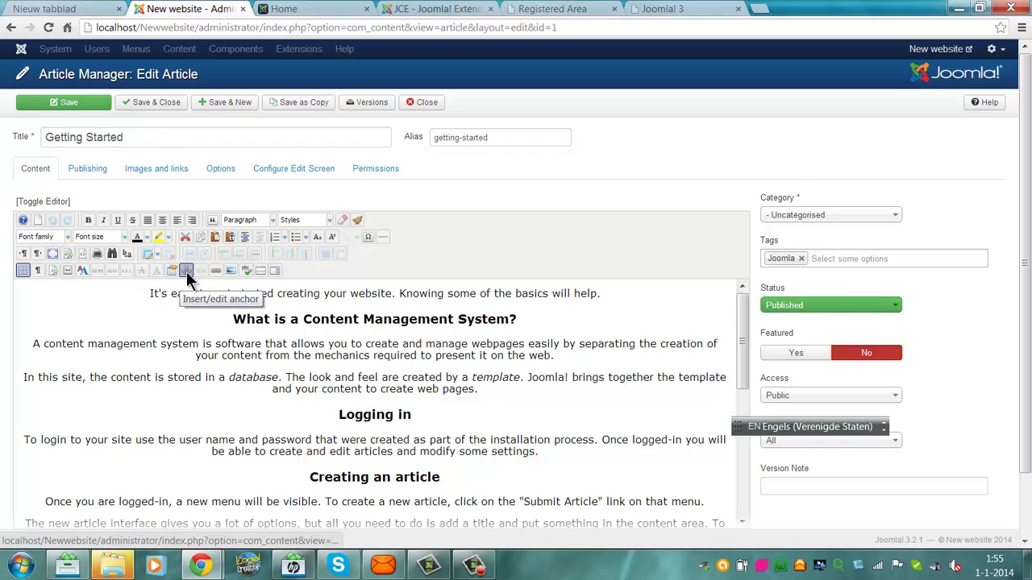
click(368, 237)
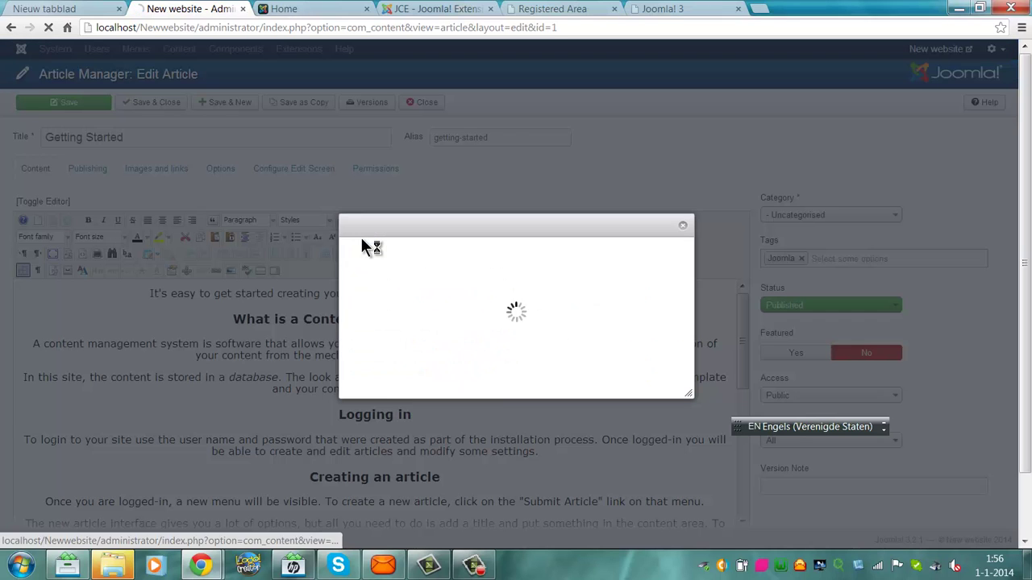
click(682, 227)
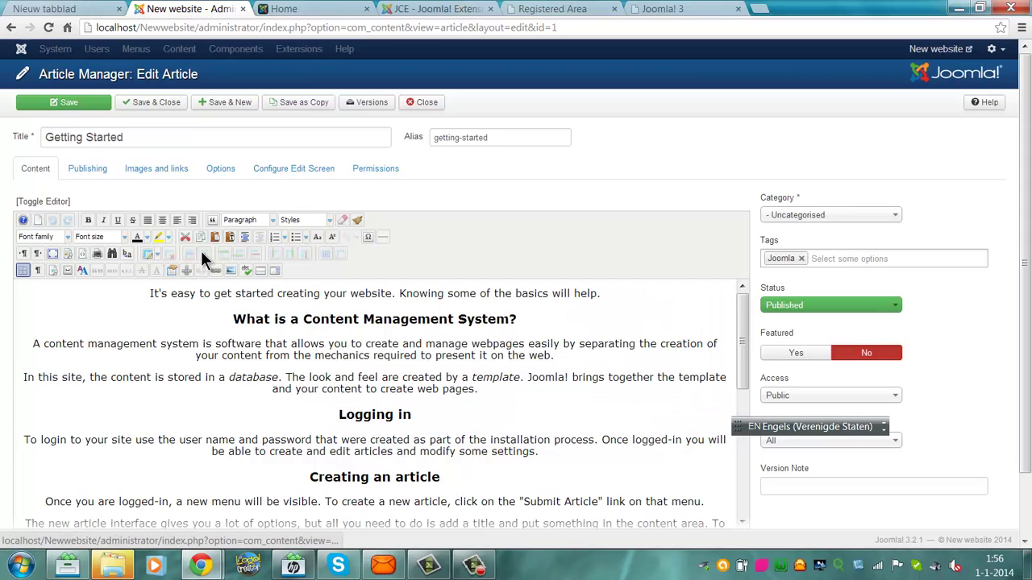
- Select the 'What is a Content Management System?' heading, try the Link dialog, then save and close
click(221, 304)
drag(226, 319, 518, 320)
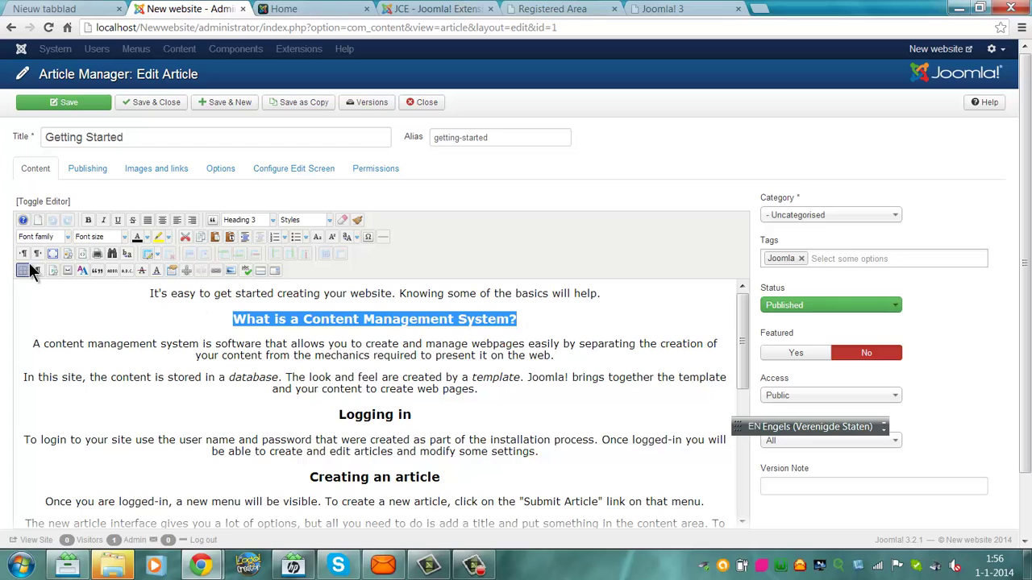
click(216, 271)
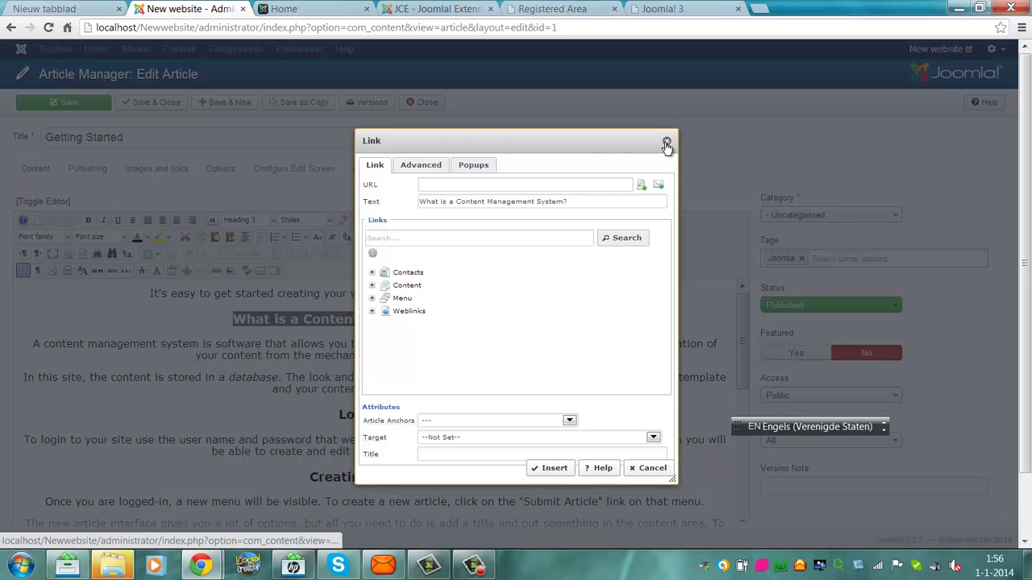
click(666, 143)
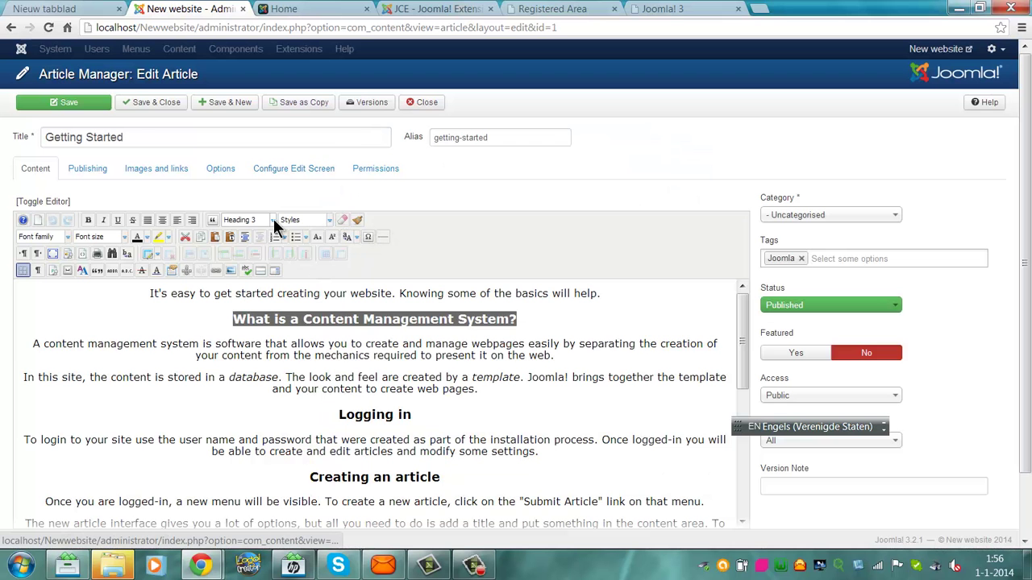
click(161, 102)
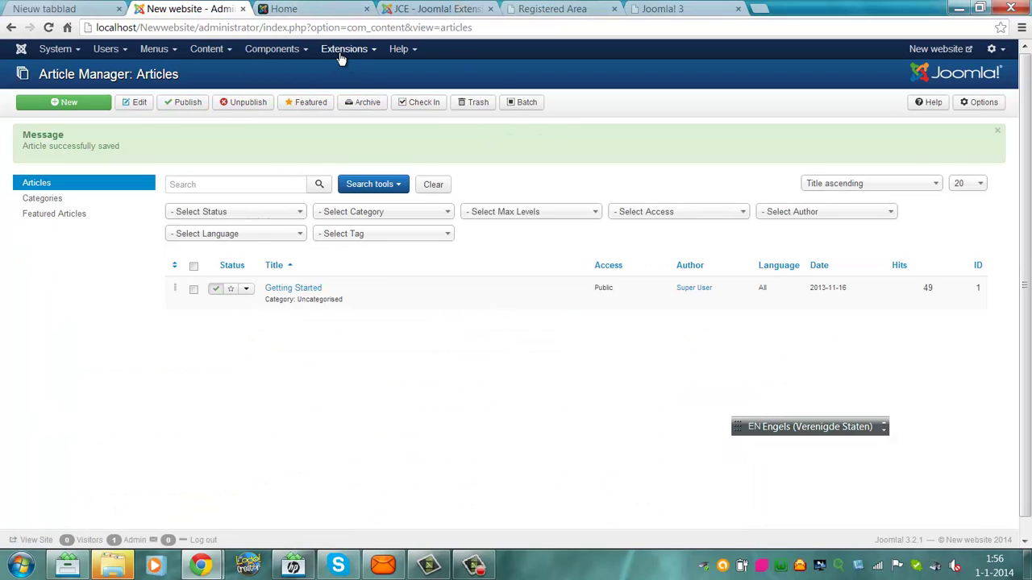
- Open the Editor - JCE plugin from the list of installed plugins
click(340, 50)
click(354, 107)
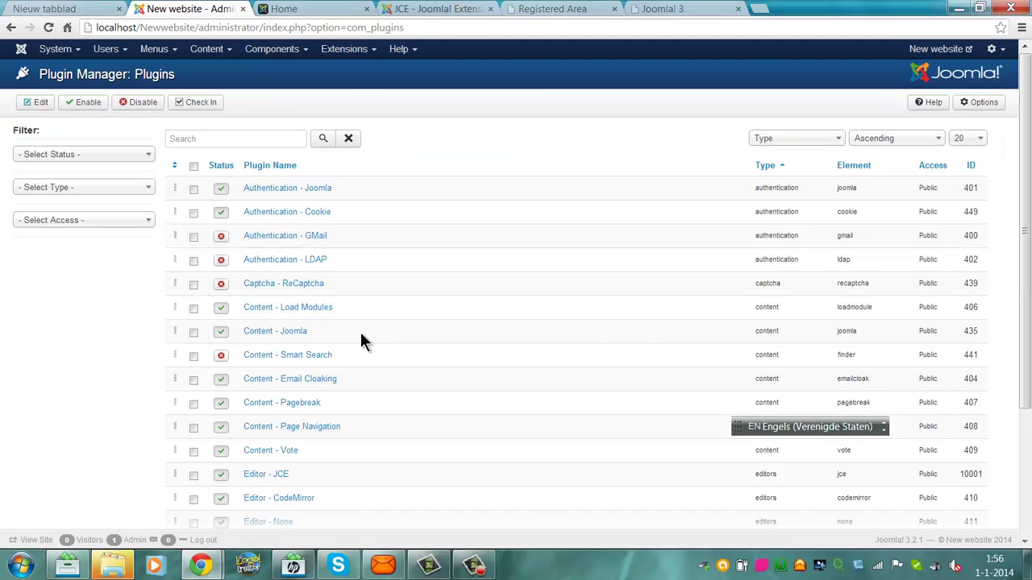
scroll(372, 438, down, 2)
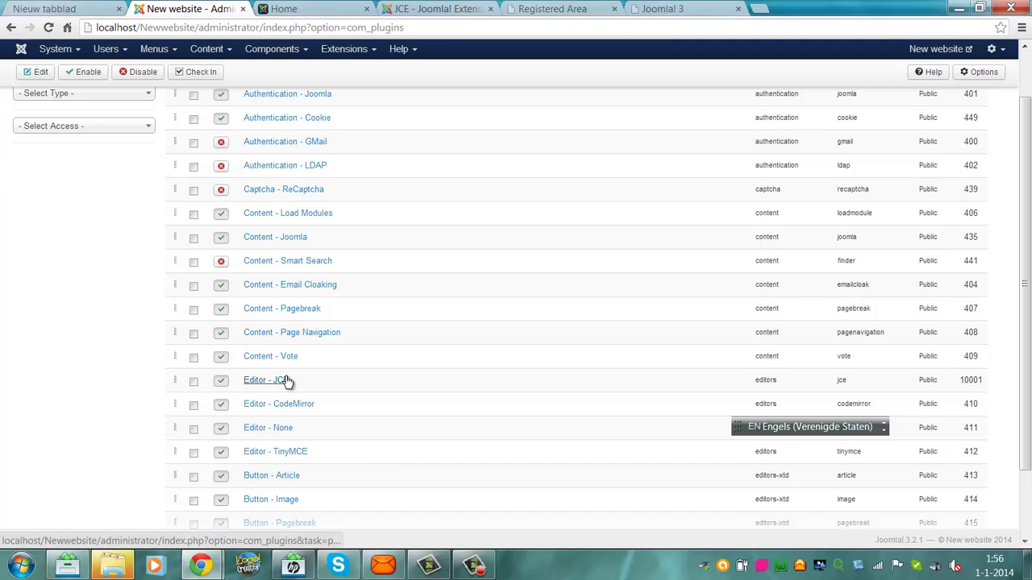
click(285, 381)
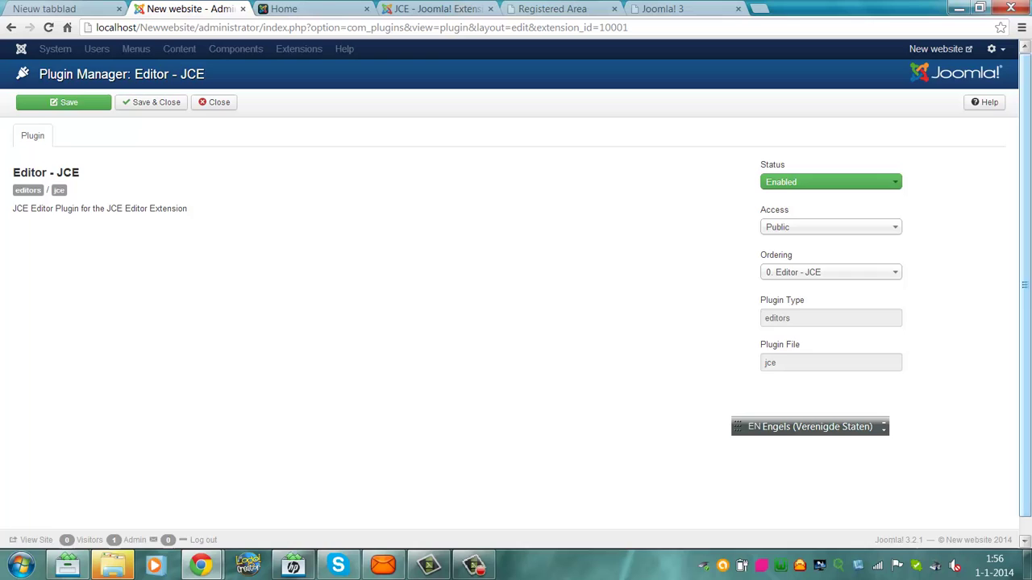
- Review the JCE plugin settings, save and close them, then return to JCE's Extensions Directory listing
scroll(508, 266, down, 1)
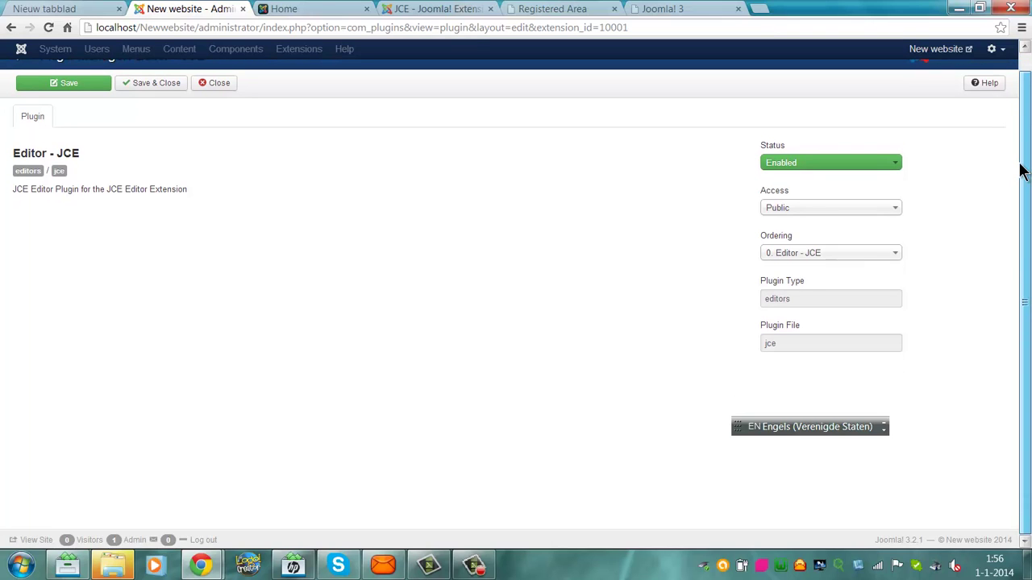
scroll(1019, 171, up, 1)
scroll(1020, 186, down, 1)
scroll(1020, 213, up, 1)
scroll(1020, 224, down, 1)
scroll(1020, 219, up, 1)
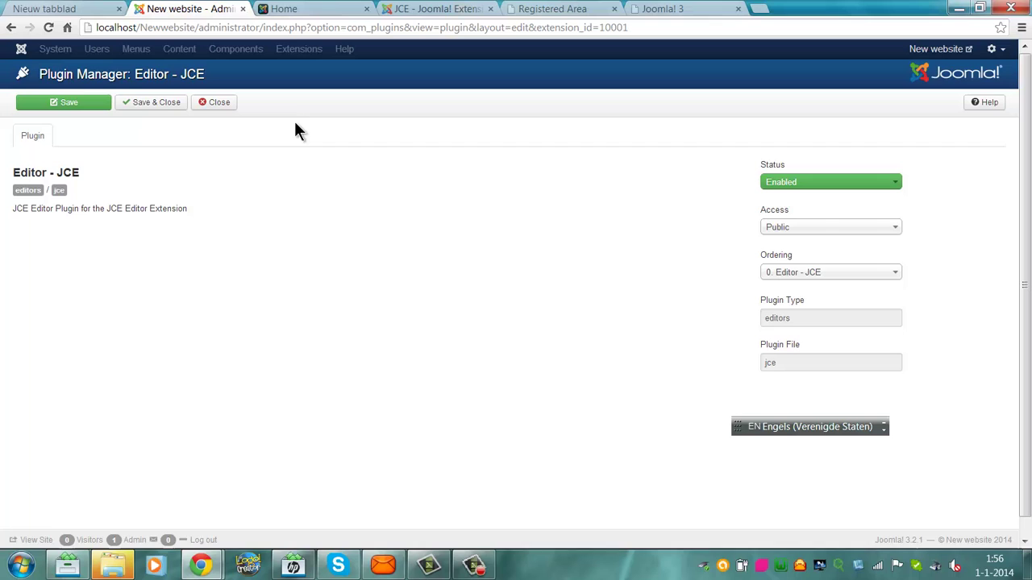
click(148, 106)
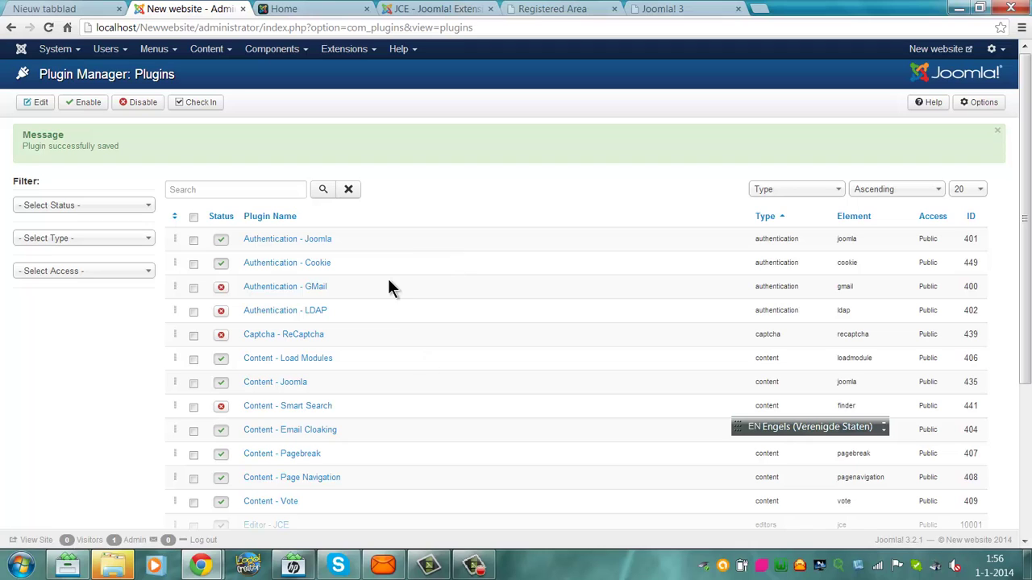
click(446, 8)
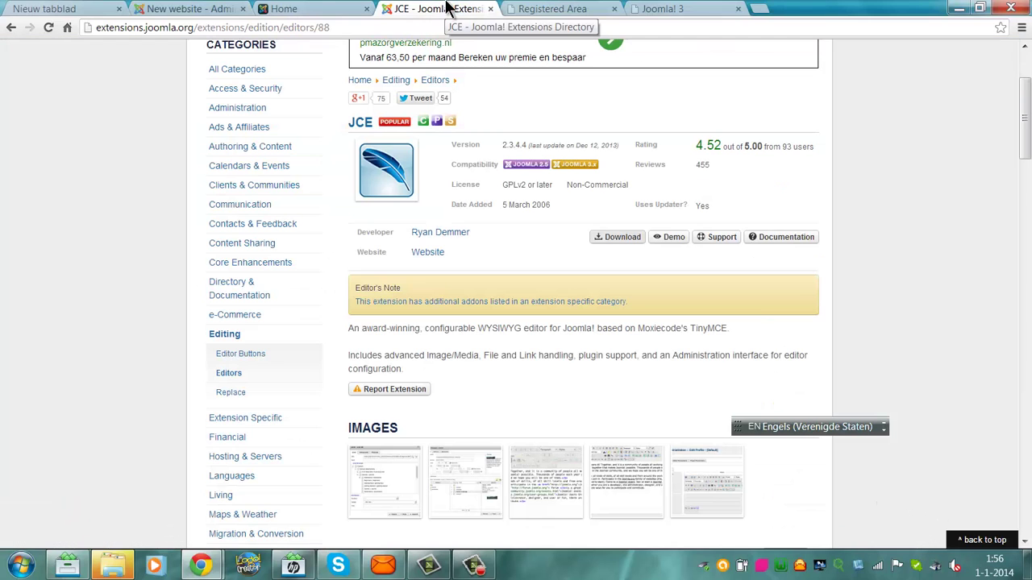
- Browse the Editors category in the Extensions Directory and follow JCK Editor to its JCK Suite downloads page
click(435, 82)
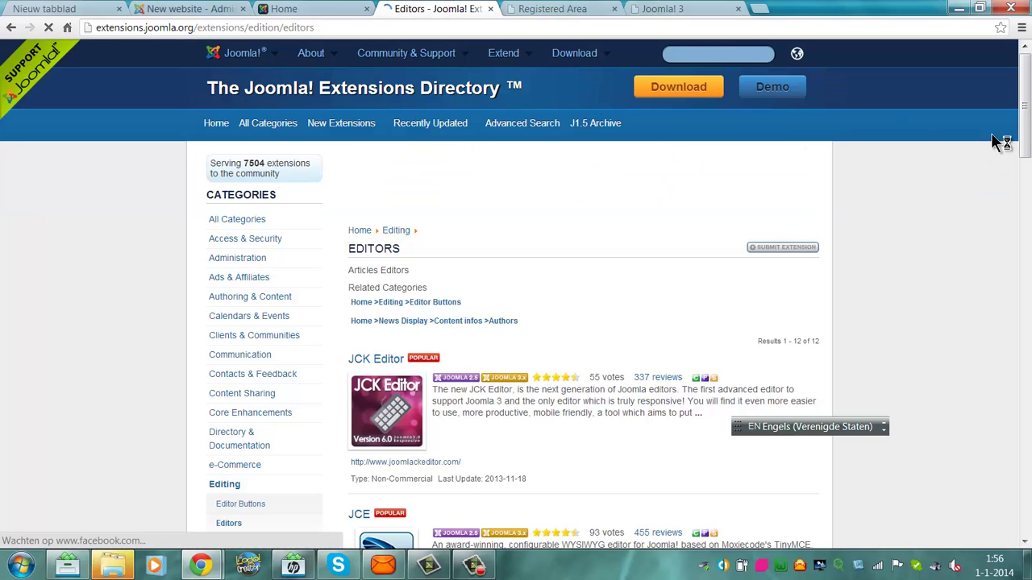
scroll(973, 147, down, 3)
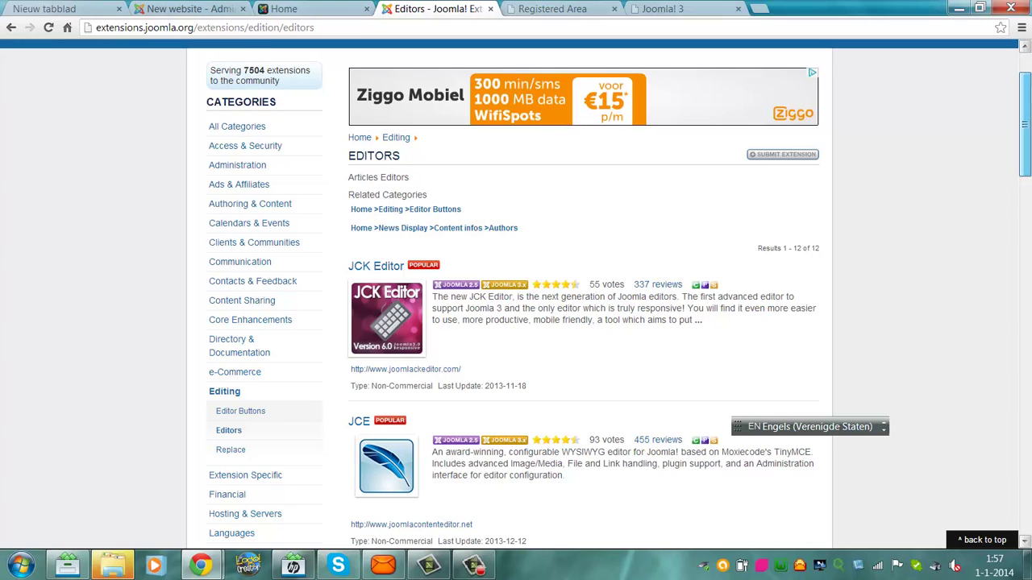
scroll(516, 294, down, 2)
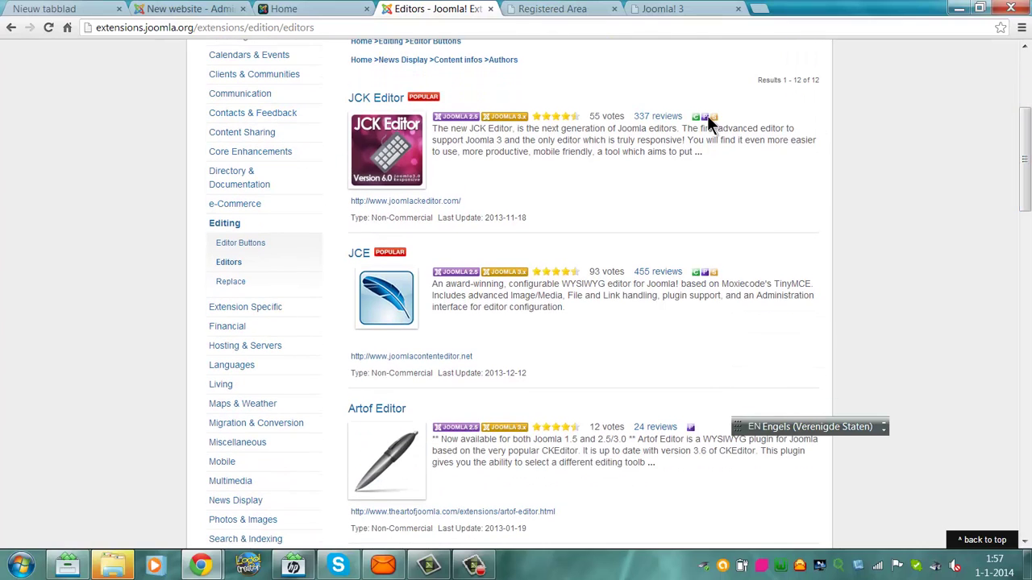
drag(1027, 143, 1027, 121)
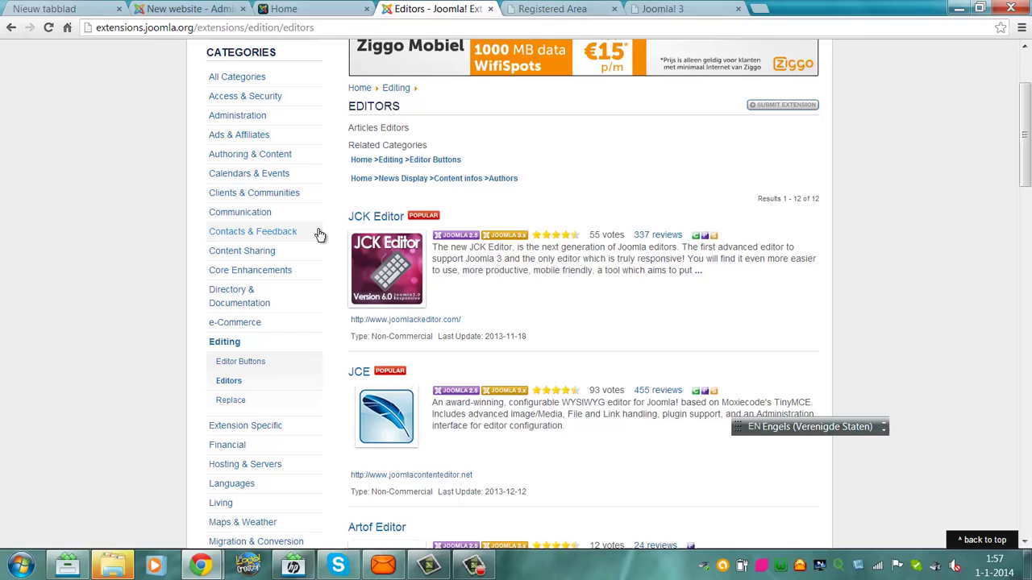
click(238, 271)
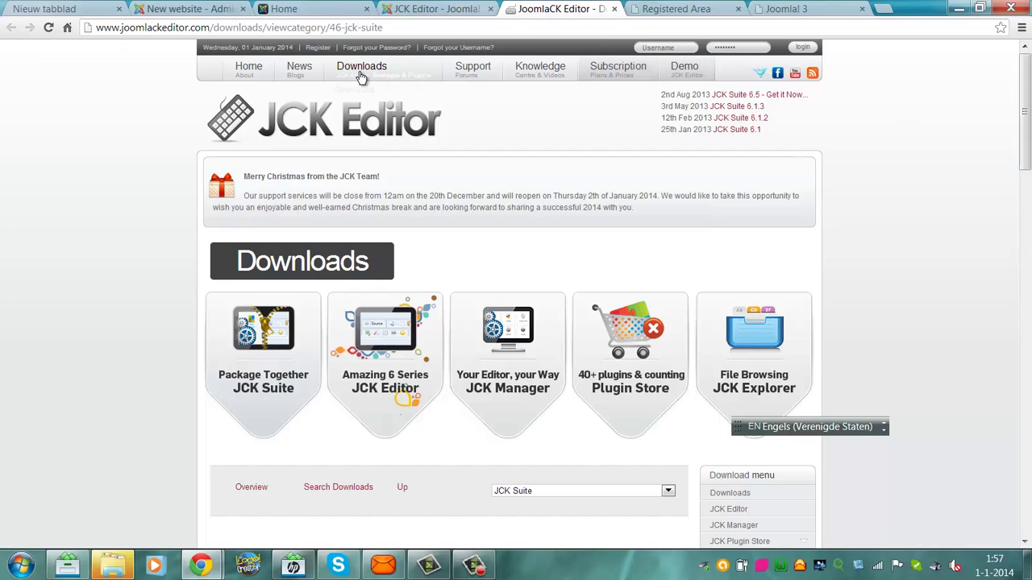
- Close the JCK Editor website and reopen JCK Editor's details from the Editors category
mouse_move(361, 71)
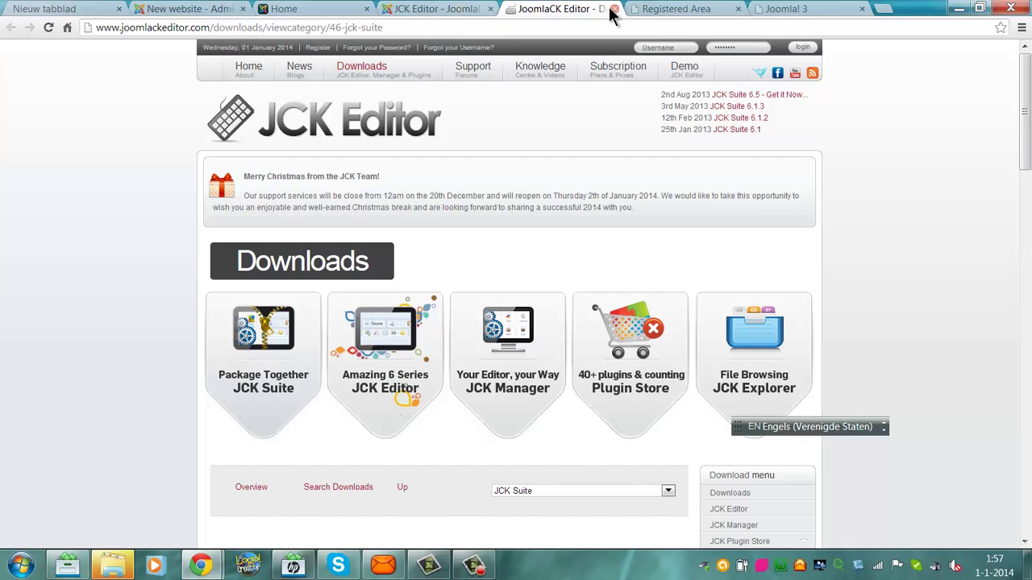
click(612, 10)
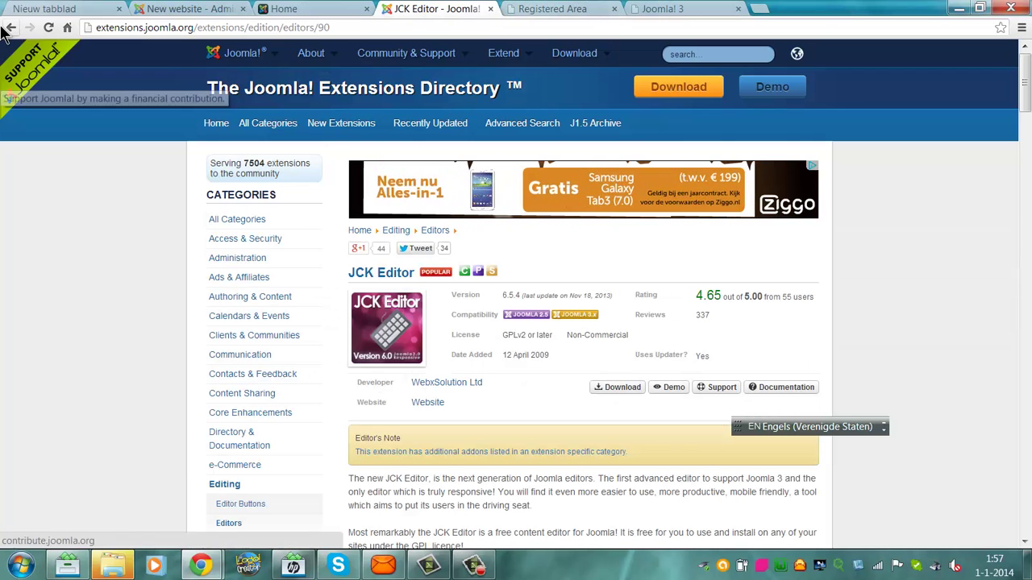
click(10, 27)
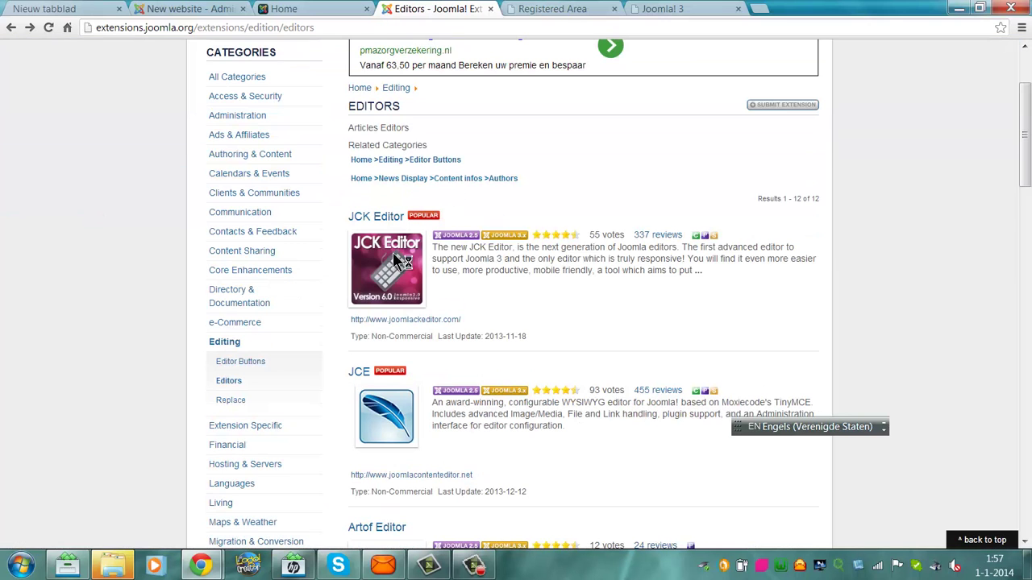
click(393, 255)
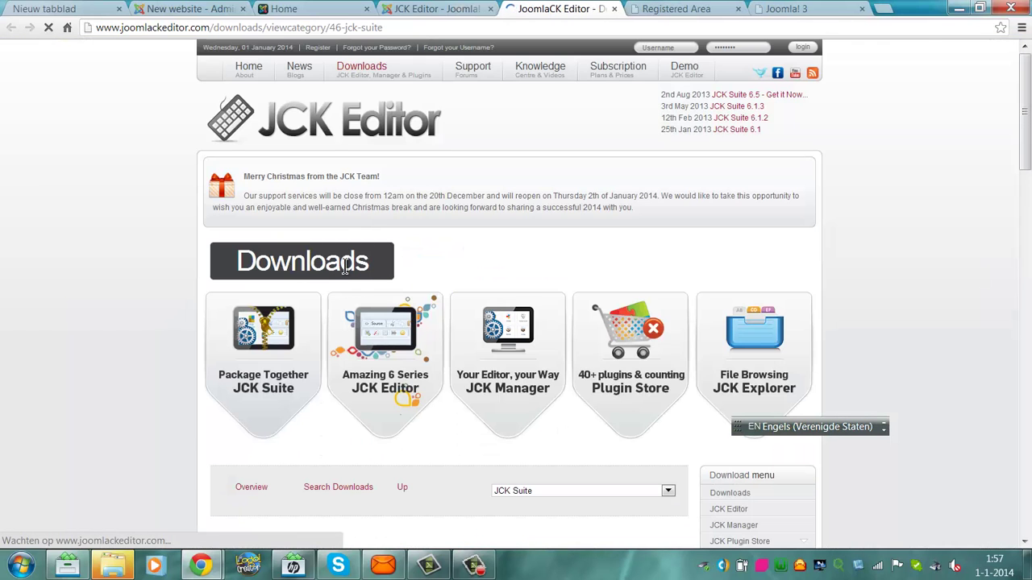
- Open the JCK site's main Downloads page and look at the JCK Plugins Store
mouse_move(362, 69)
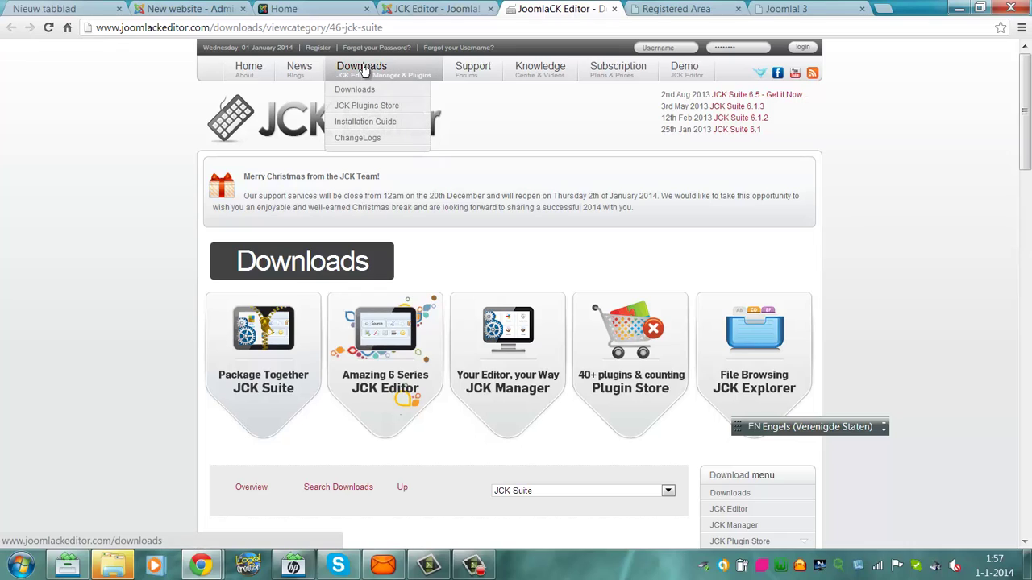
click(366, 91)
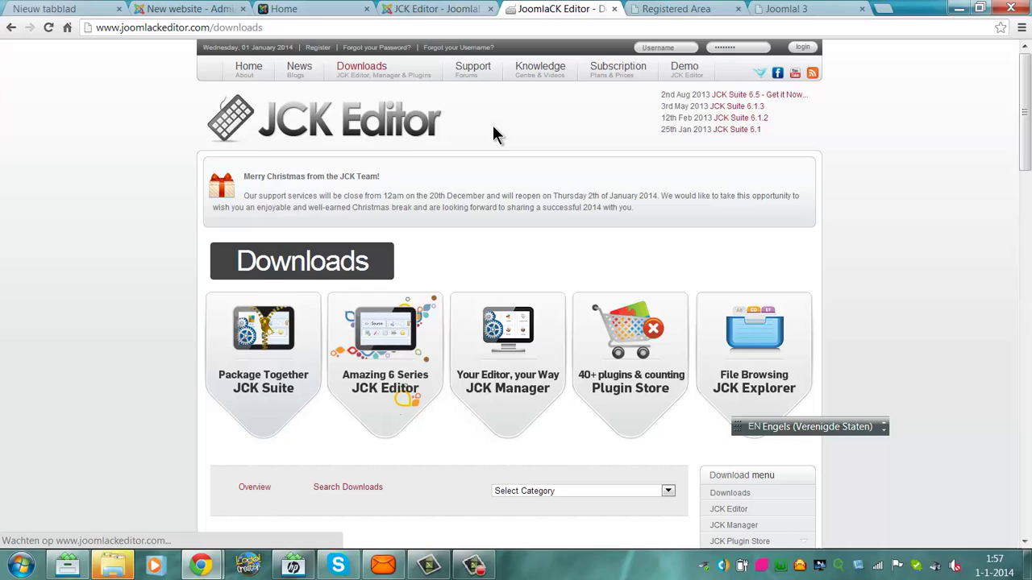
mouse_move(427, 81)
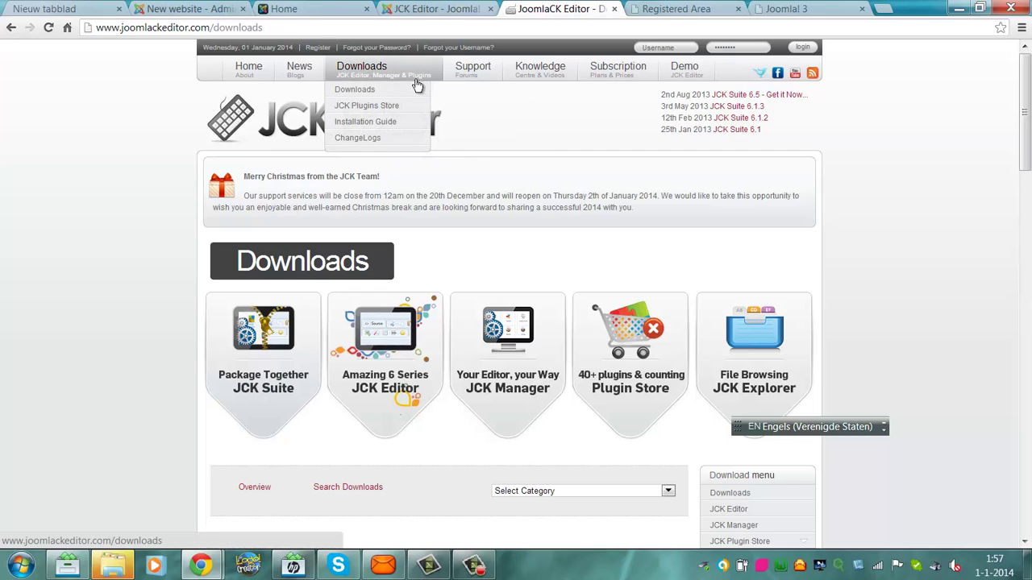
click(383, 105)
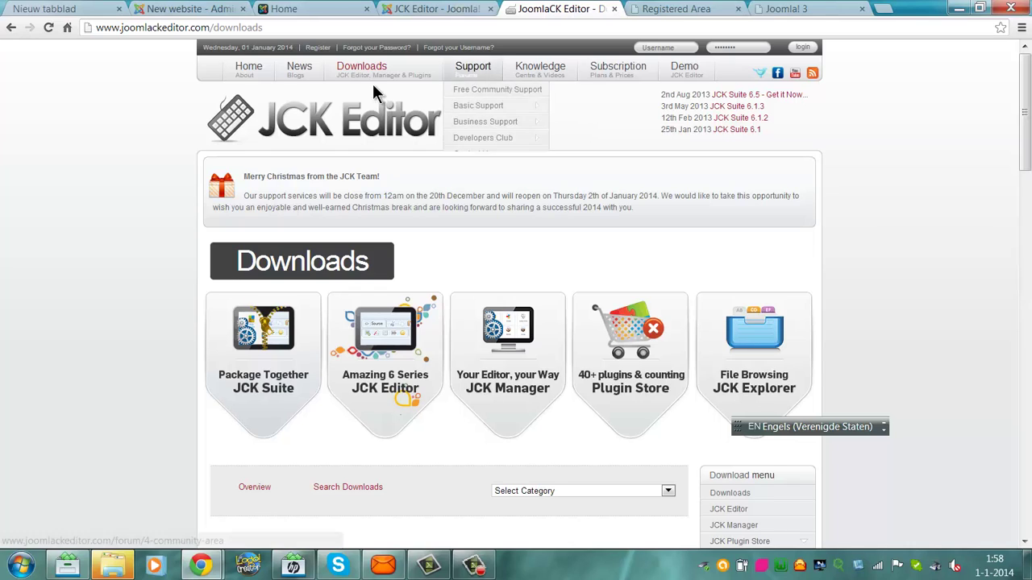
mouse_move(373, 73)
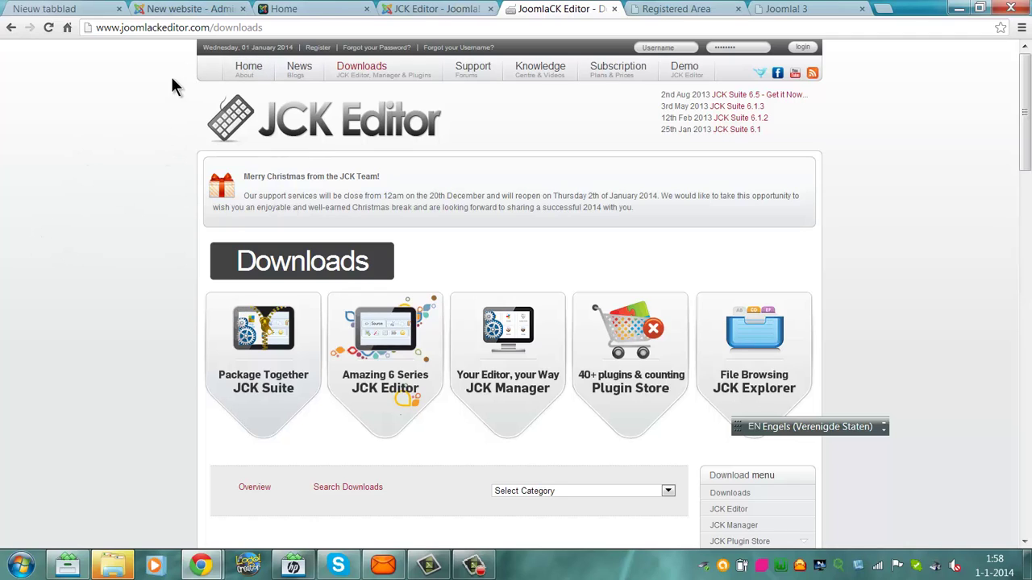
- Close the JCK website and scroll through all 12 editors, from JCK Editor and JCE to YEEditor
click(614, 9)
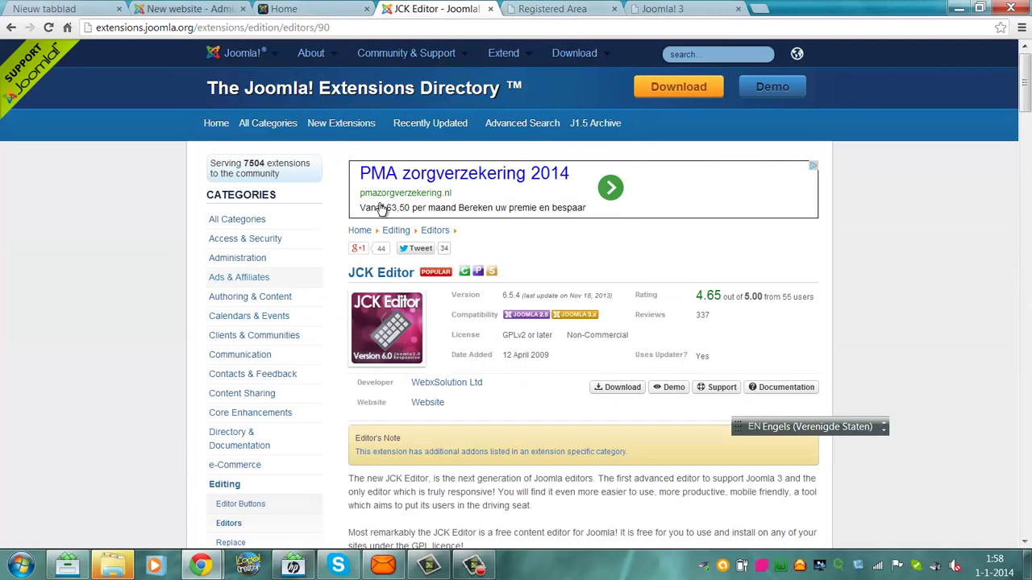
click(435, 230)
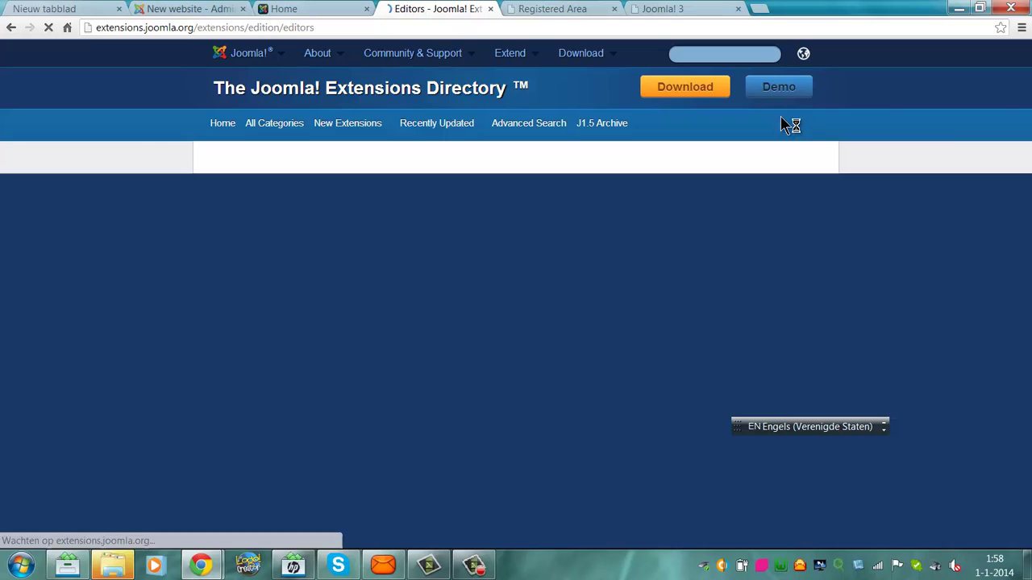
scroll(516, 290, down, 2)
scroll(516, 290, down, 3)
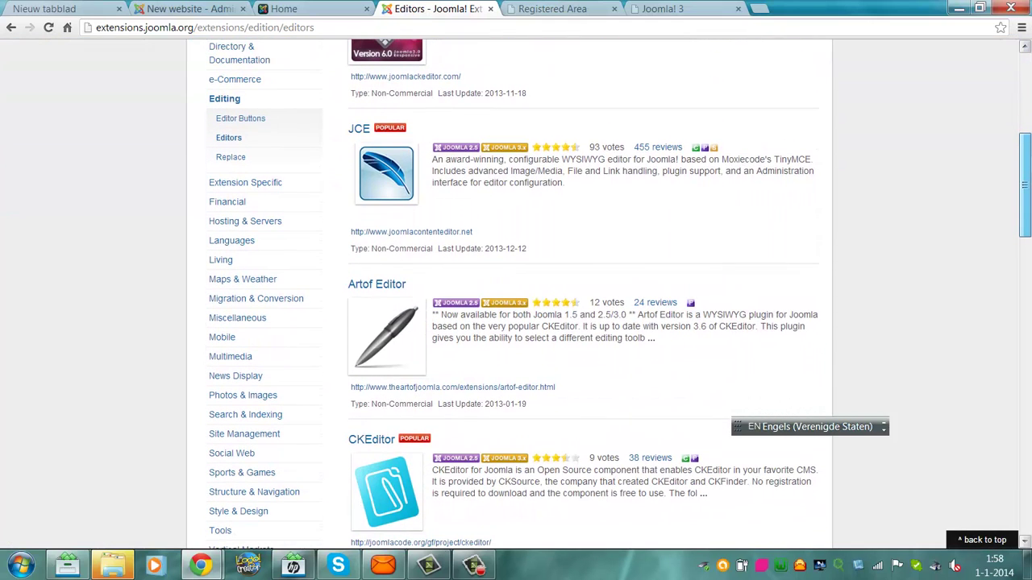
scroll(516, 290, down, 3)
scroll(516, 290, down, 2)
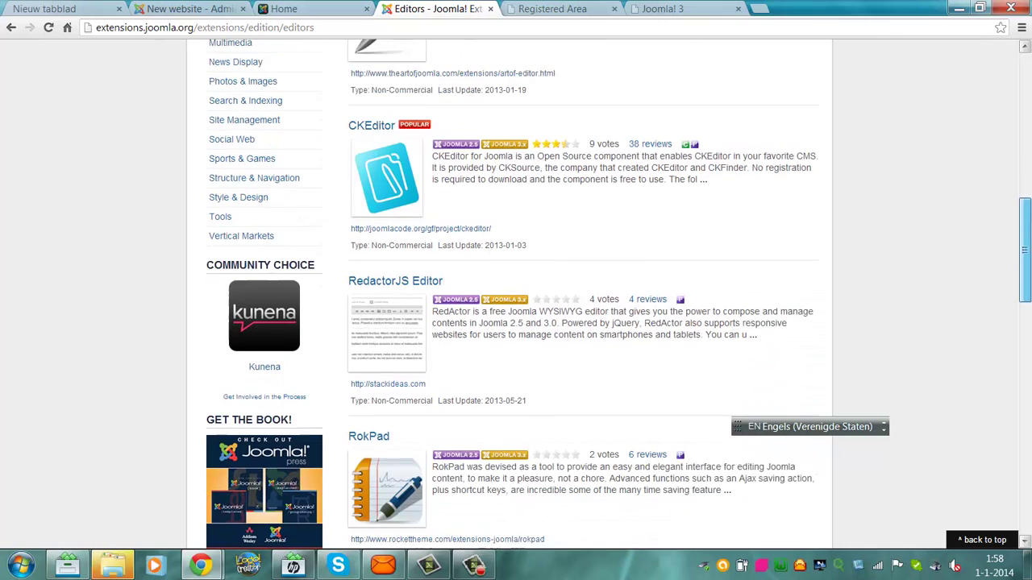
scroll(516, 291, down, 1)
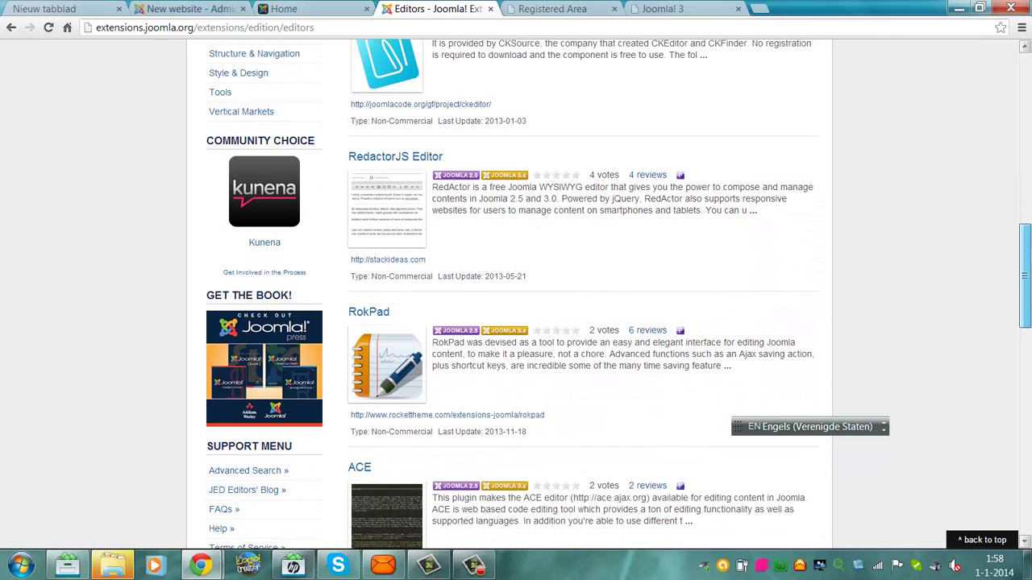
scroll(516, 290, down, 4)
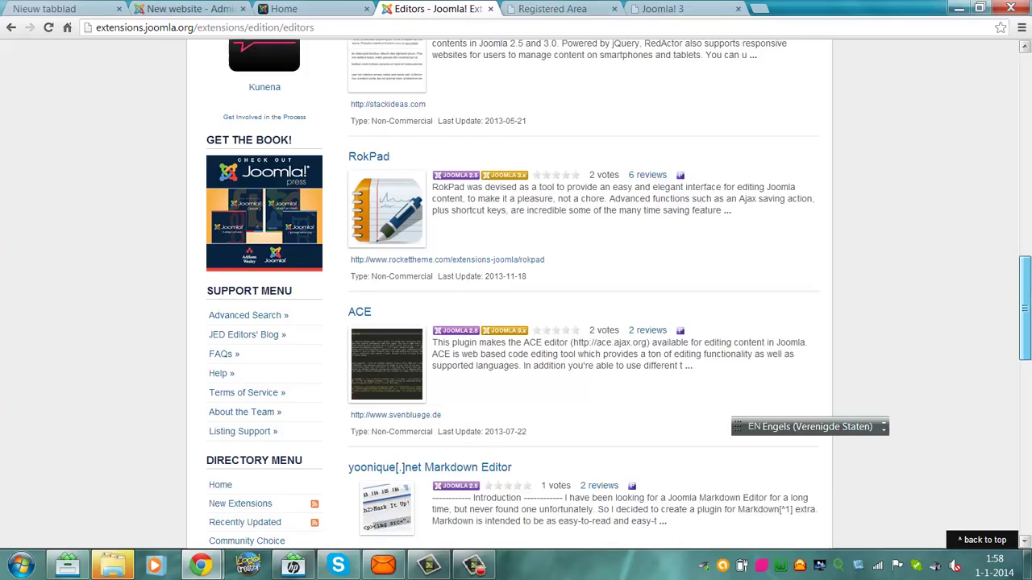
scroll(515, 290, down, 6)
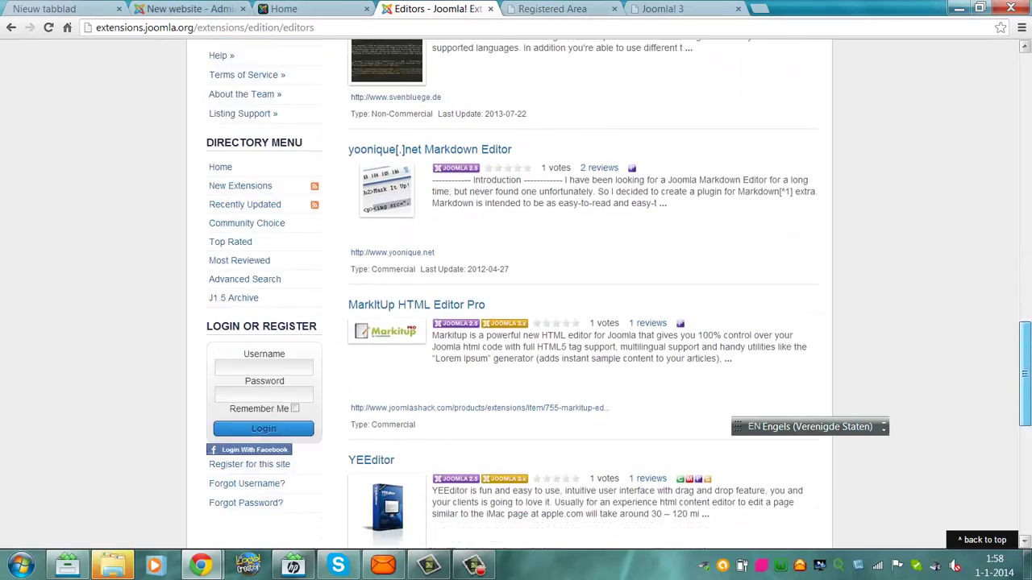
scroll(679, 329, up, 15)
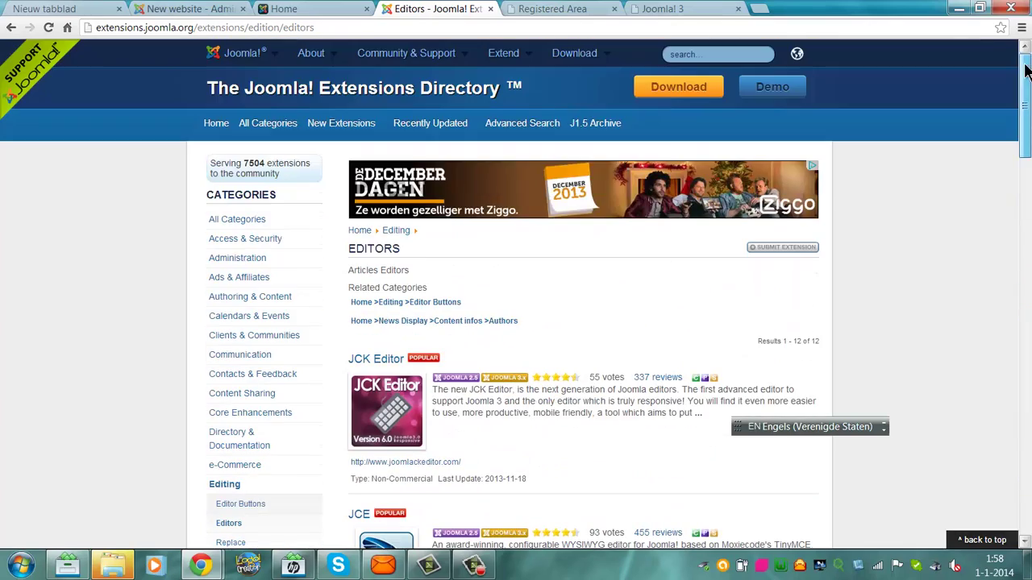